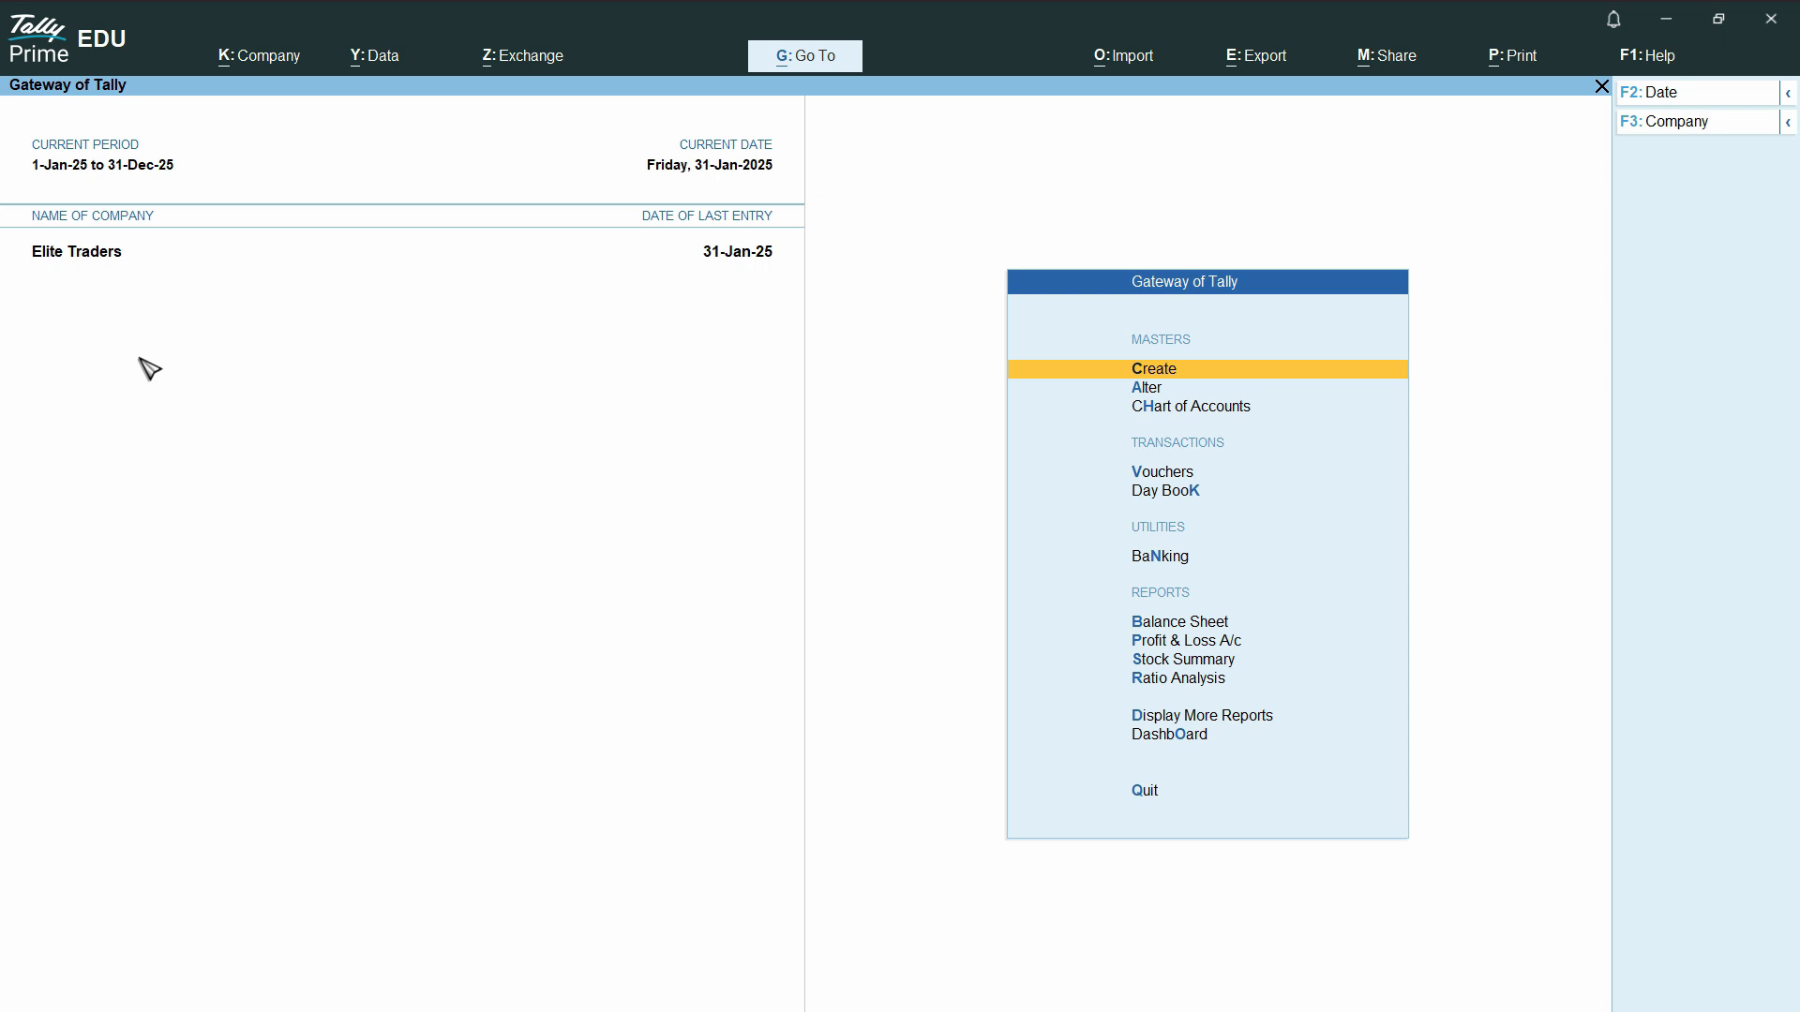
- Shut the currently open company Elite Traders
click(1721, 124)
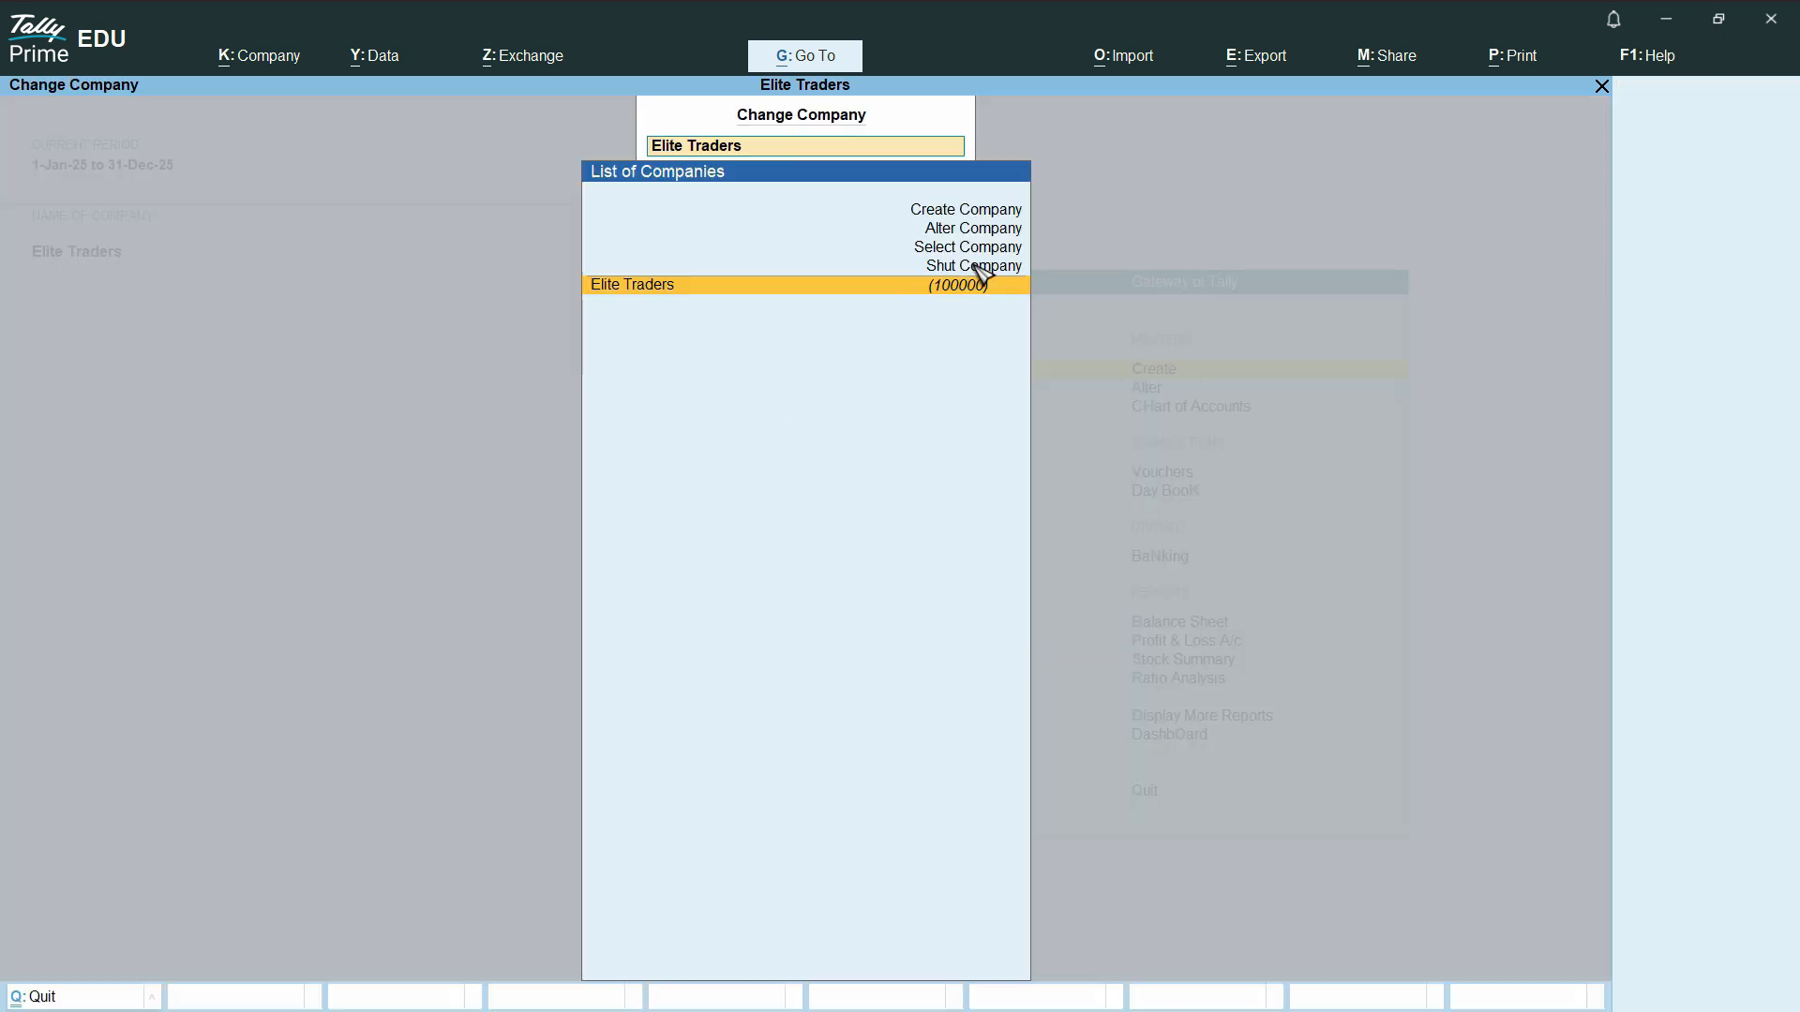
click(973, 266)
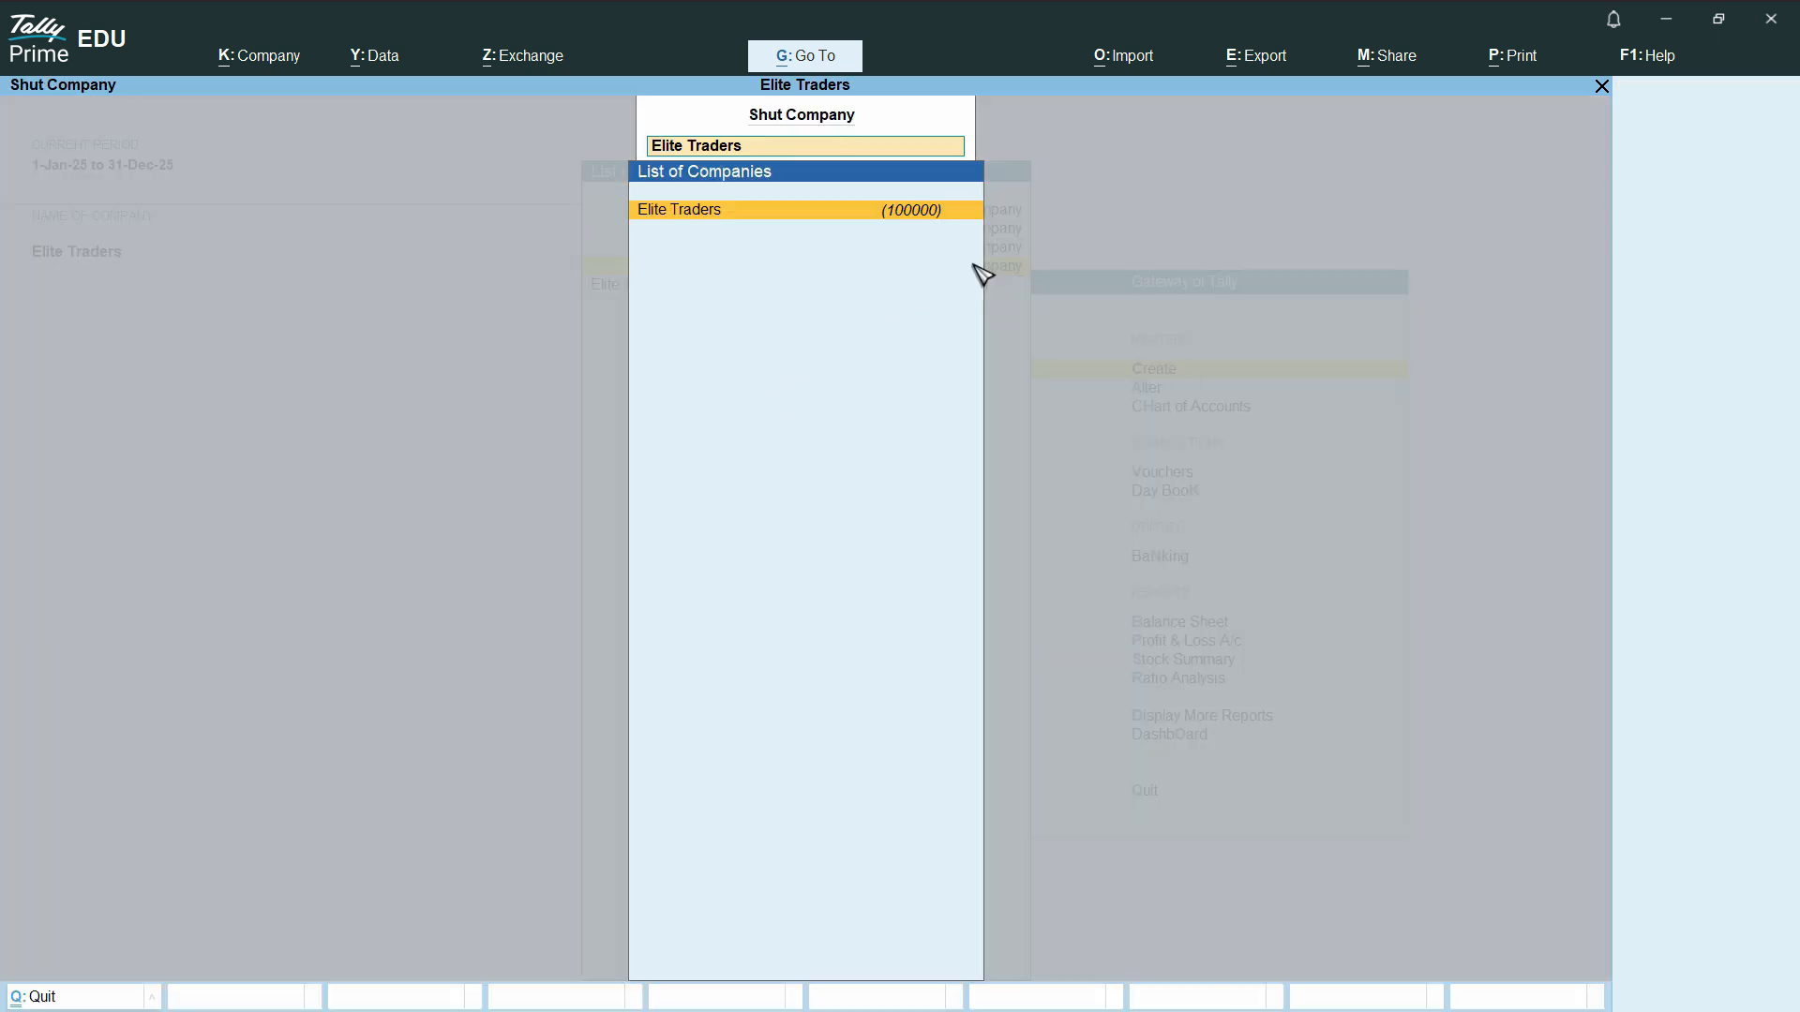
click(859, 221)
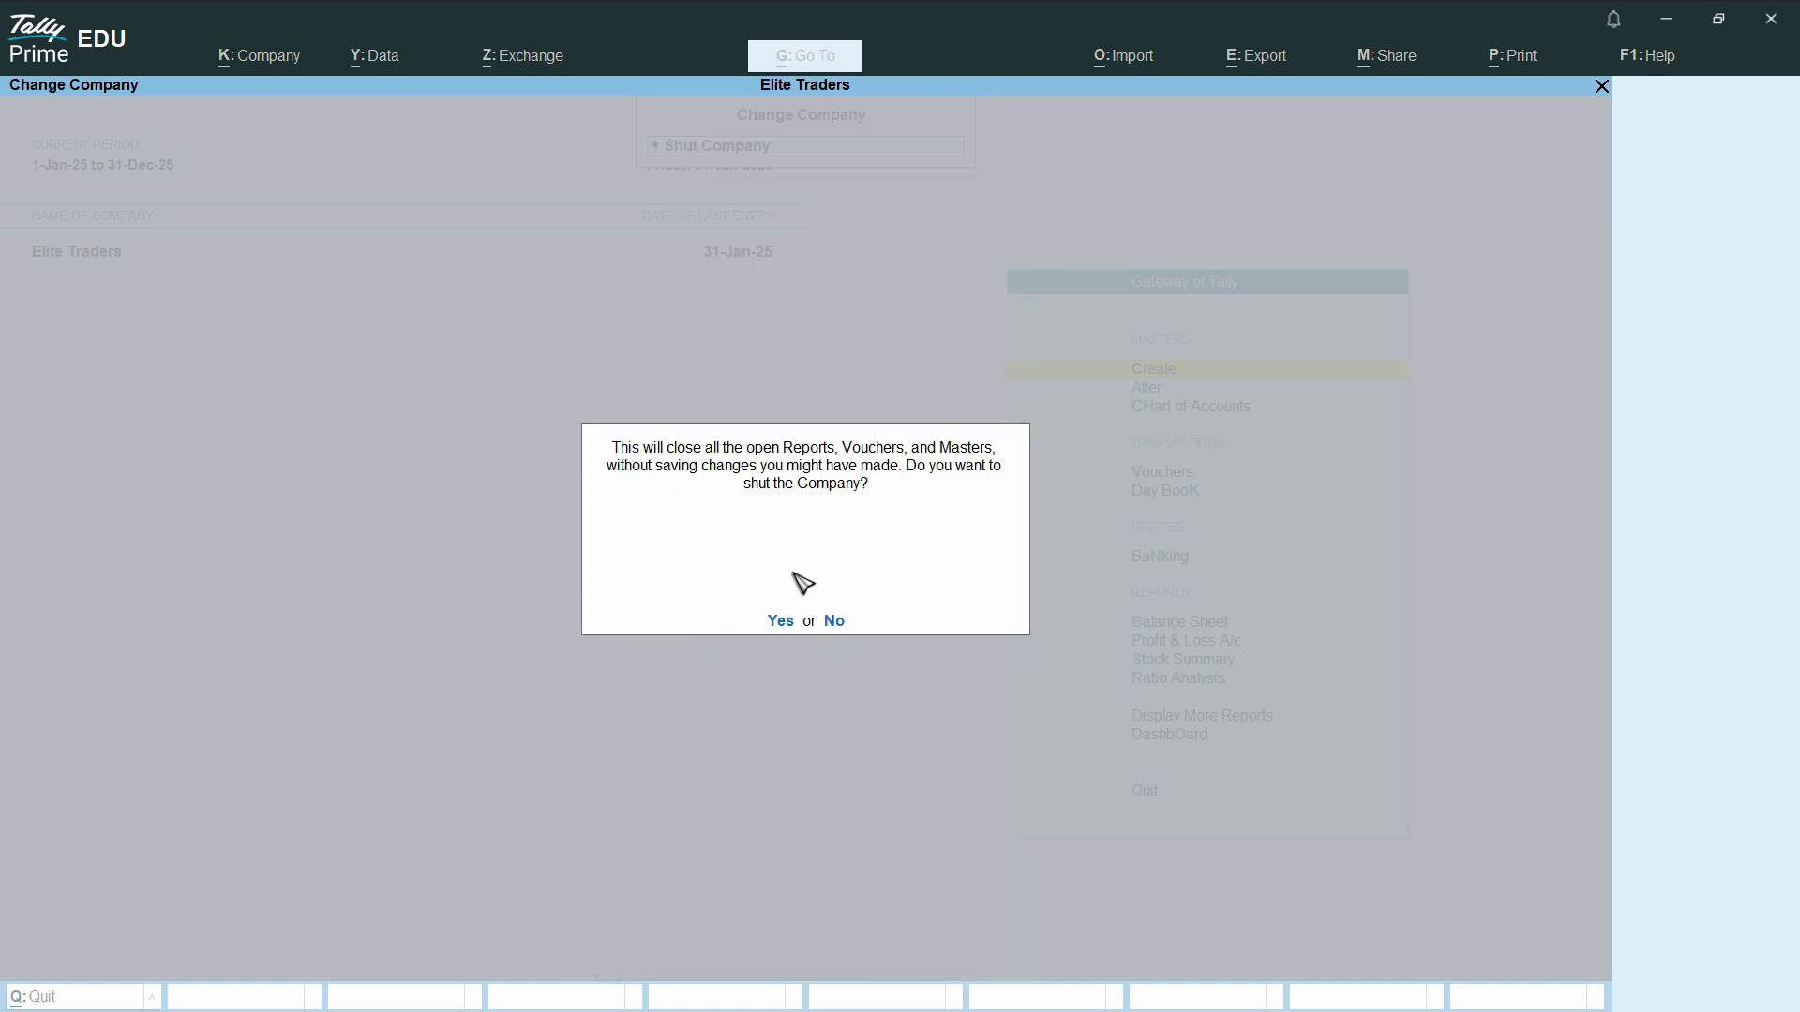
click(780, 620)
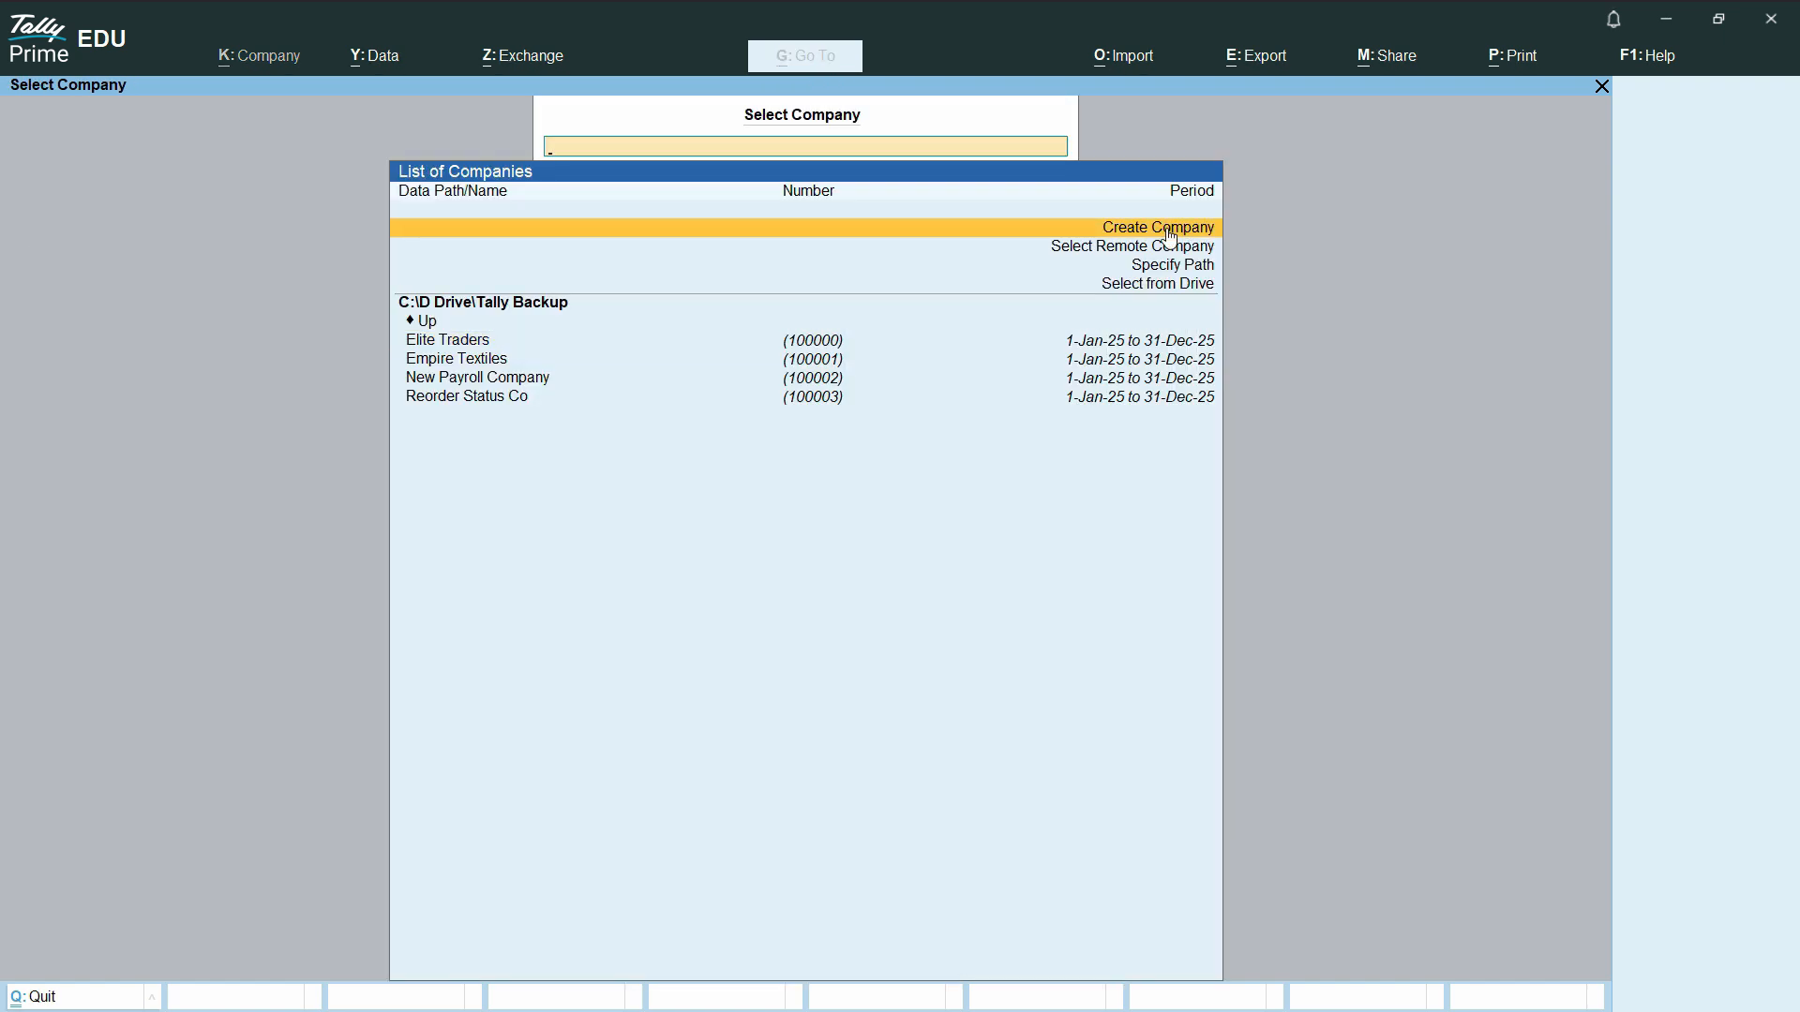
- Start a new company named Import Sample Co, using the same mailing name and leaving the address and contact details at their defaults
key(Return)
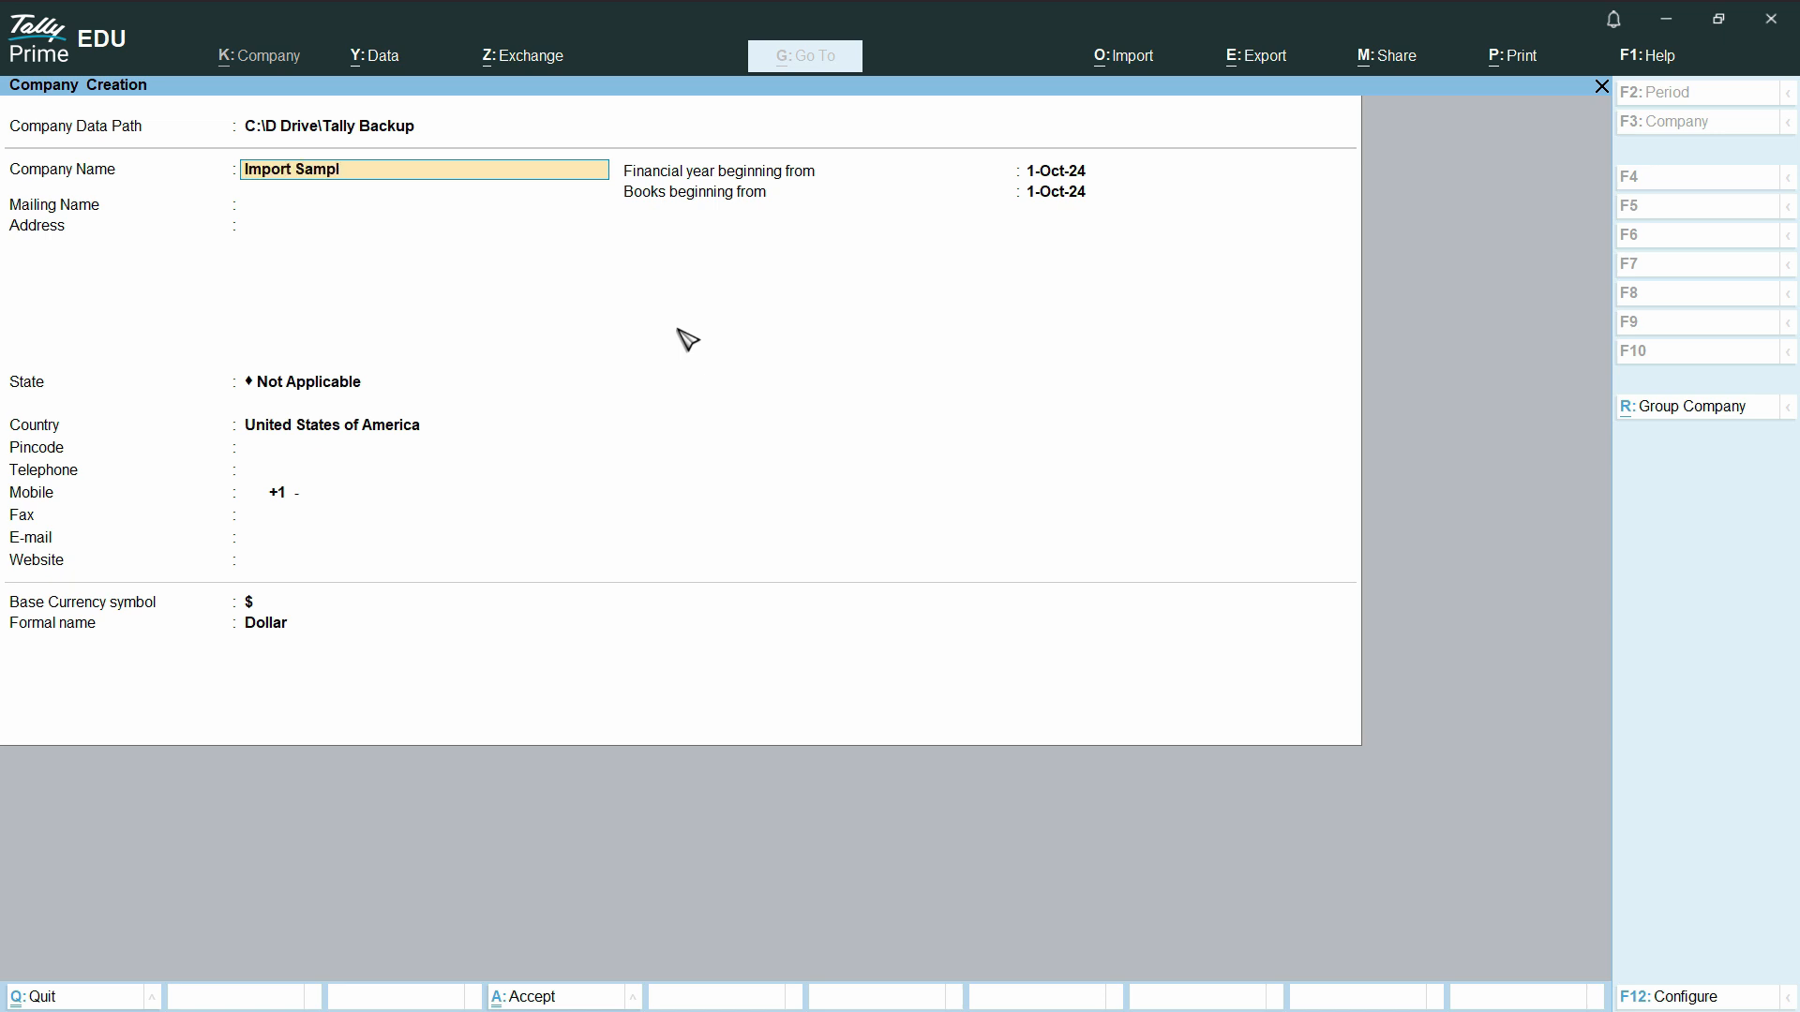
key(Return)
key(Return)
key(Return)
key(Return)
key(Return)
key(Return)
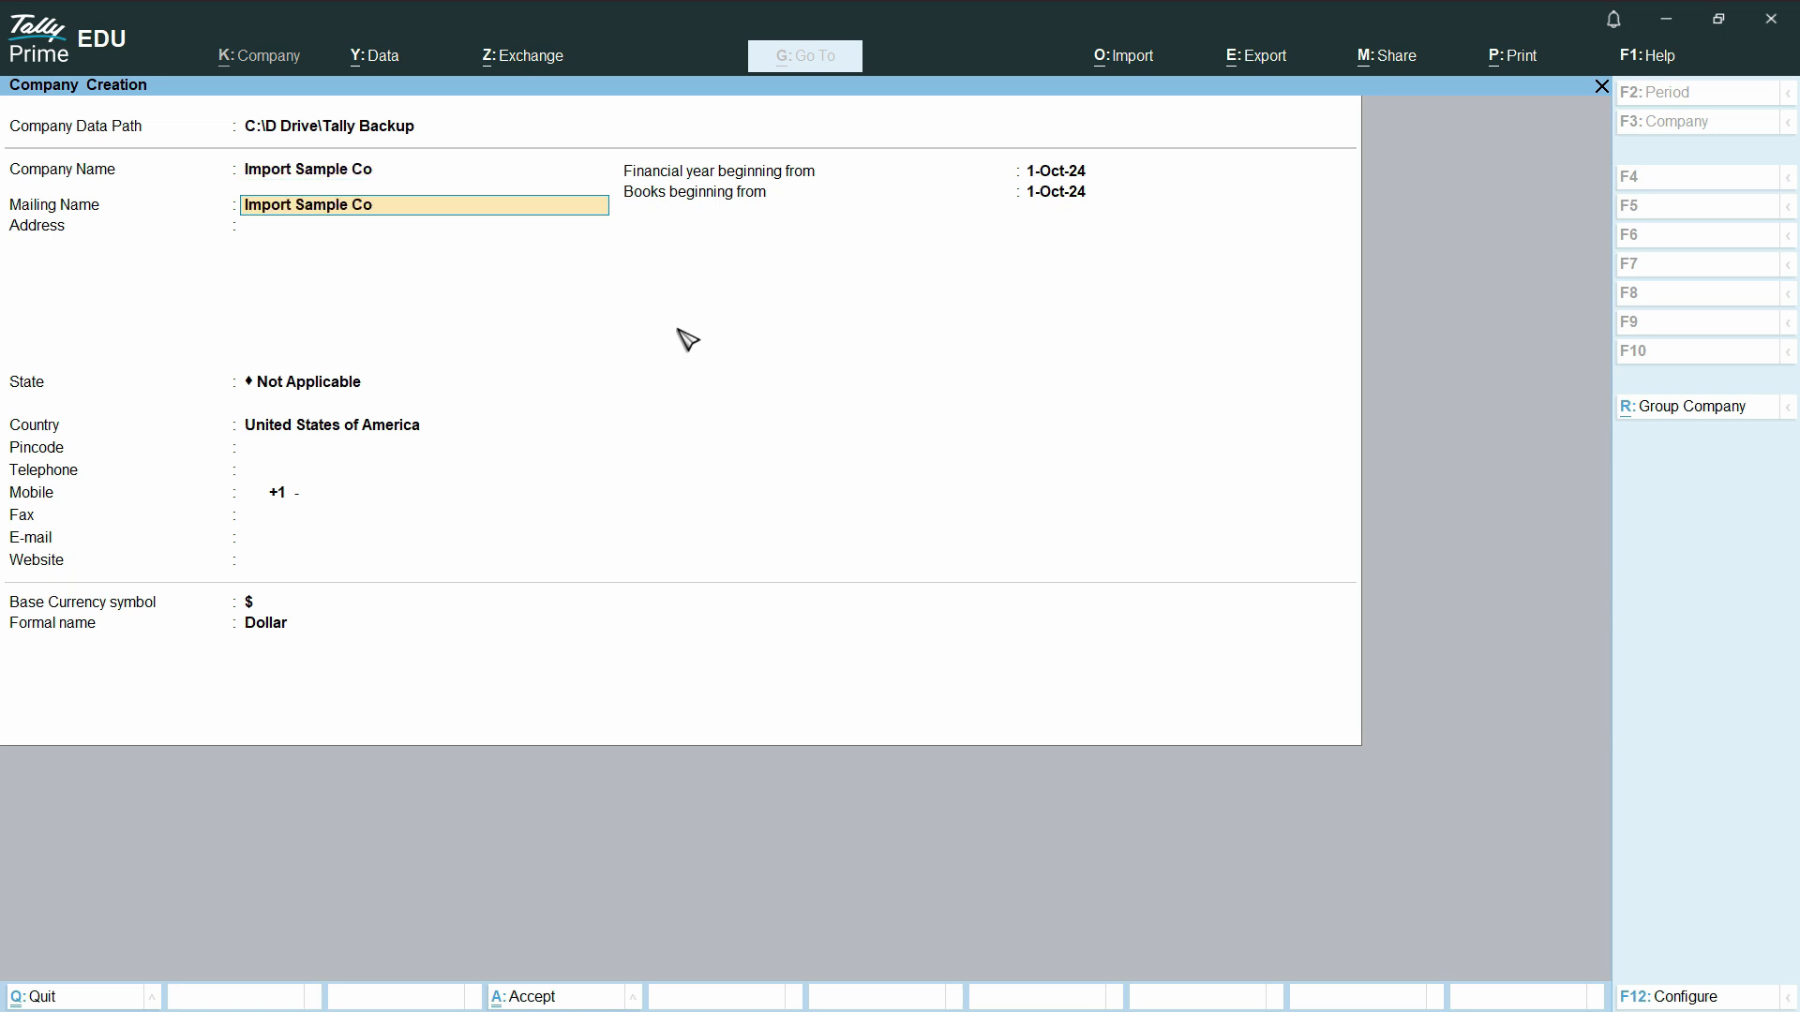
key(Return)
key(Return)
key(Return)
key(Return)
key(Return)
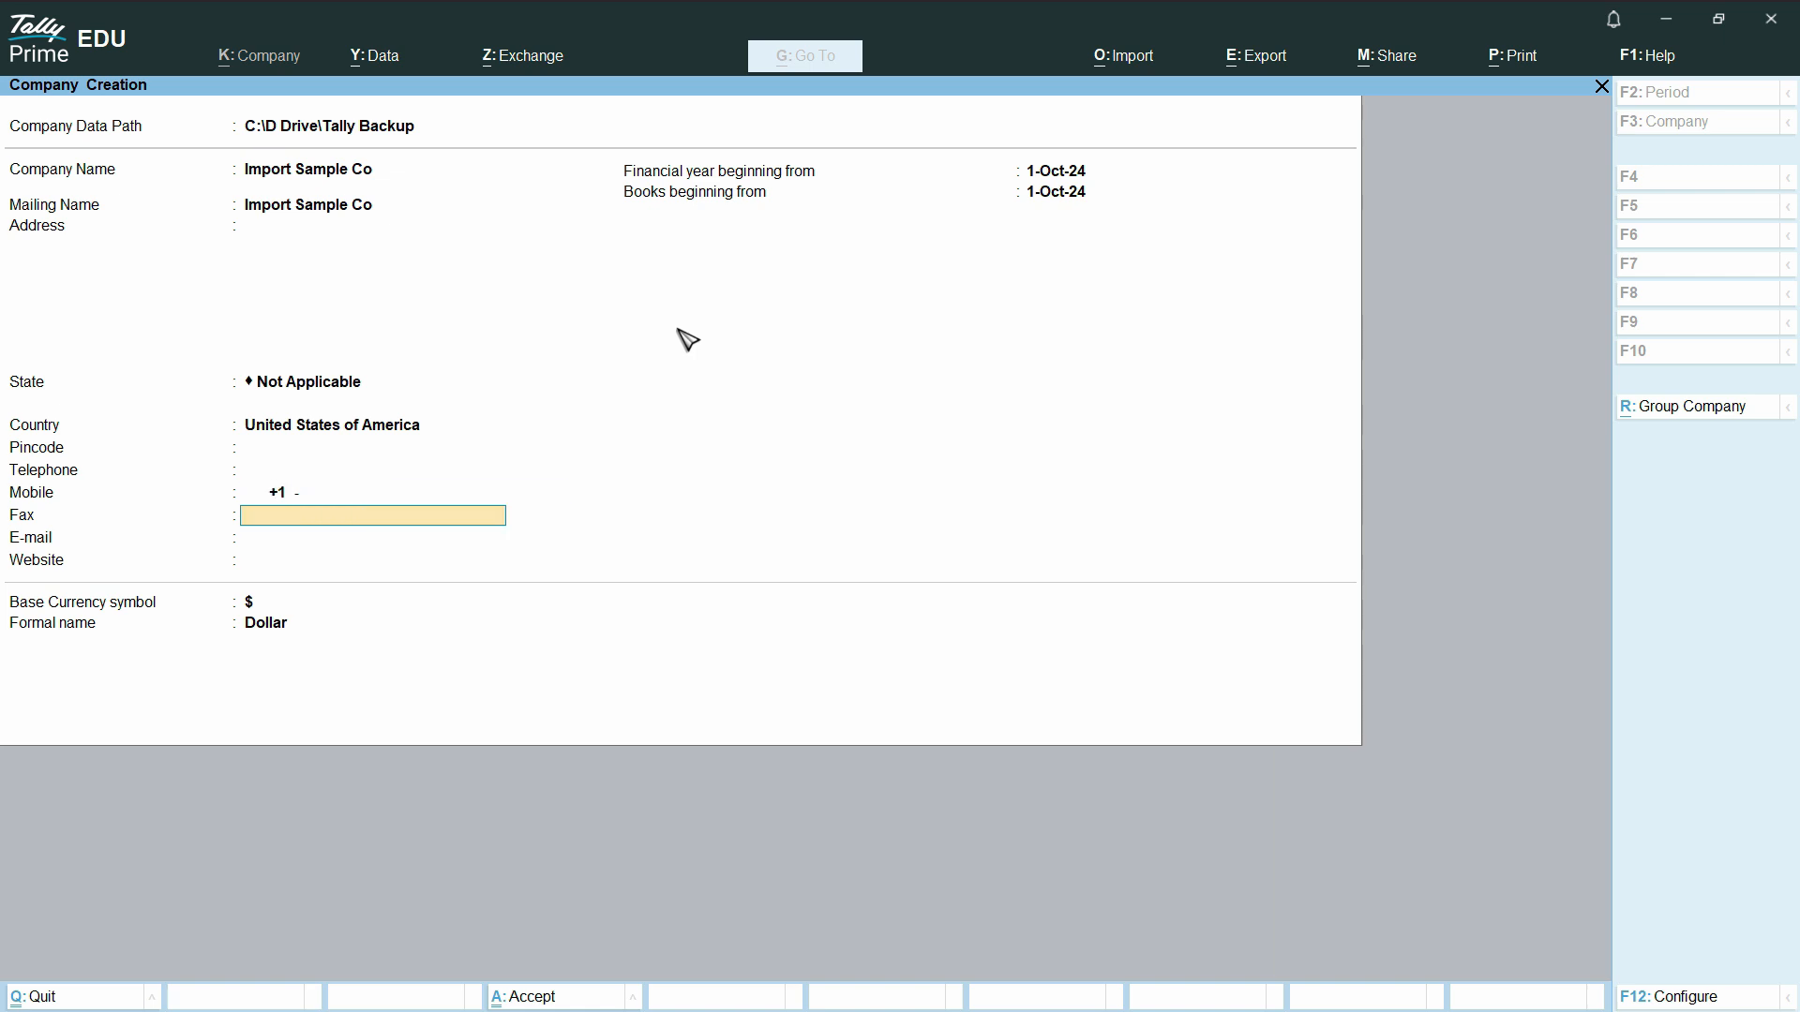
- Set the financial year and books beginning date to 1-Jan-25 and save the company with its default features
text(01-01)
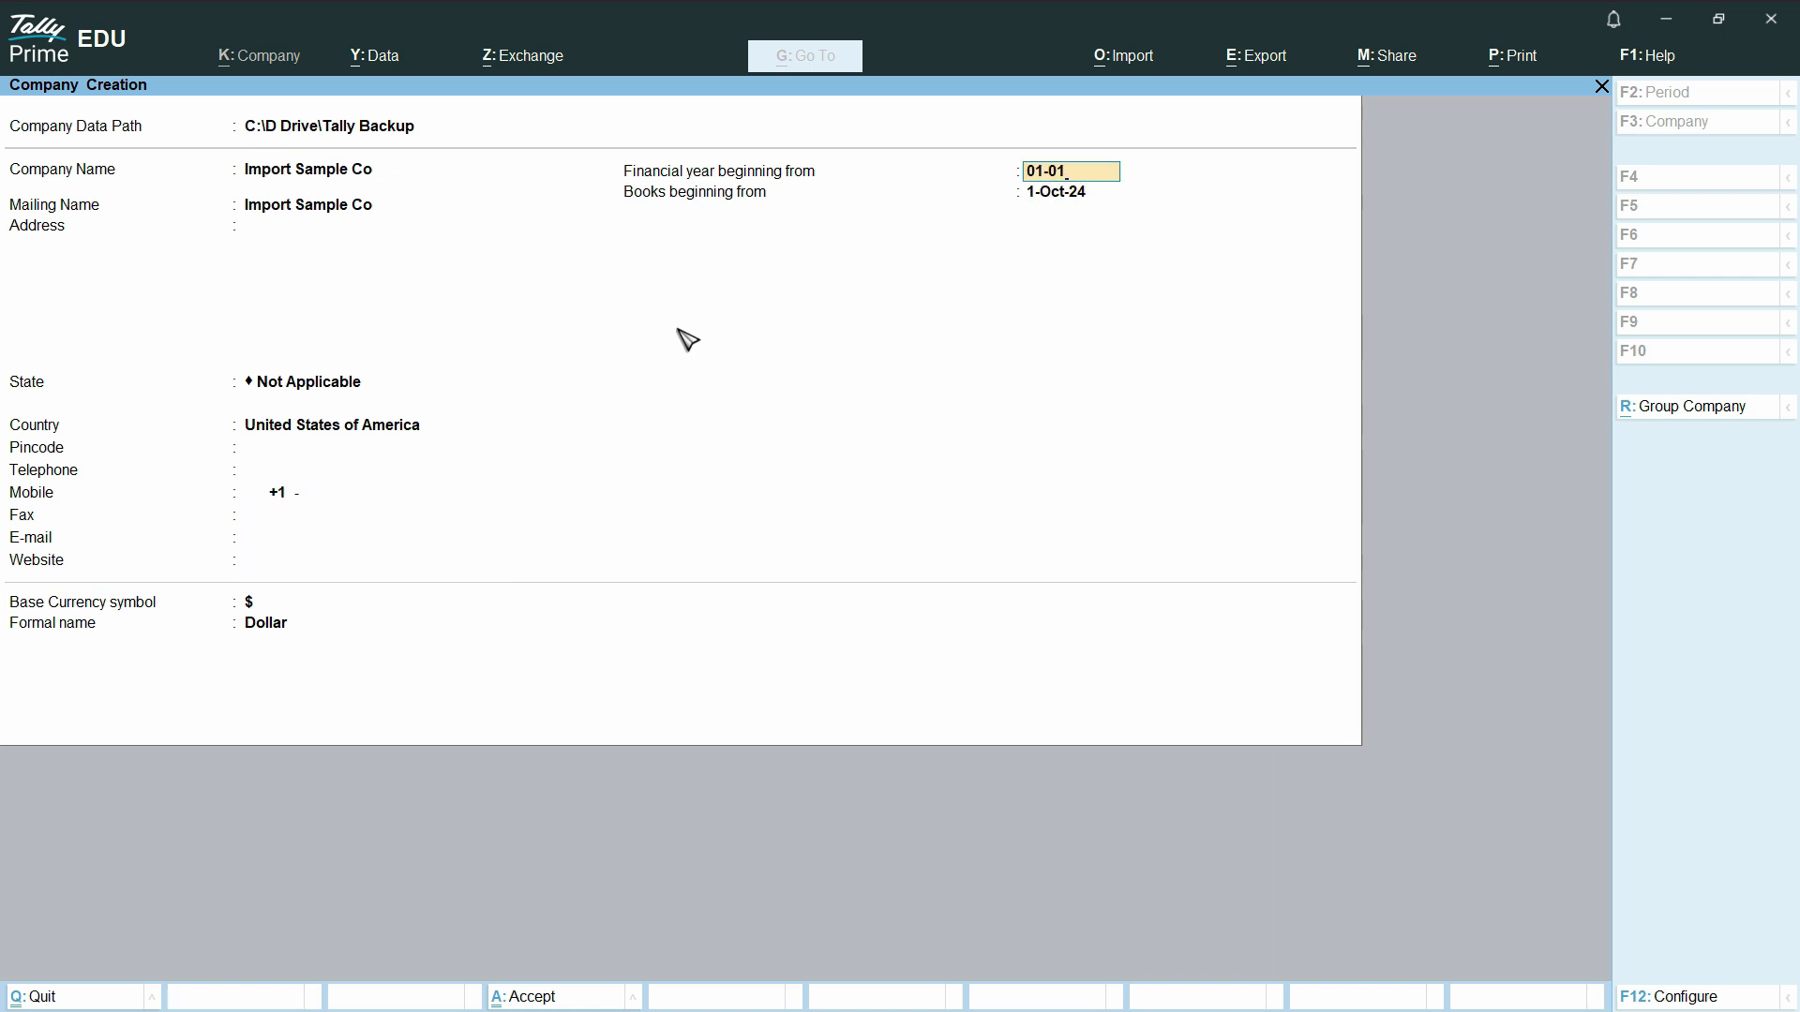
key(Return)
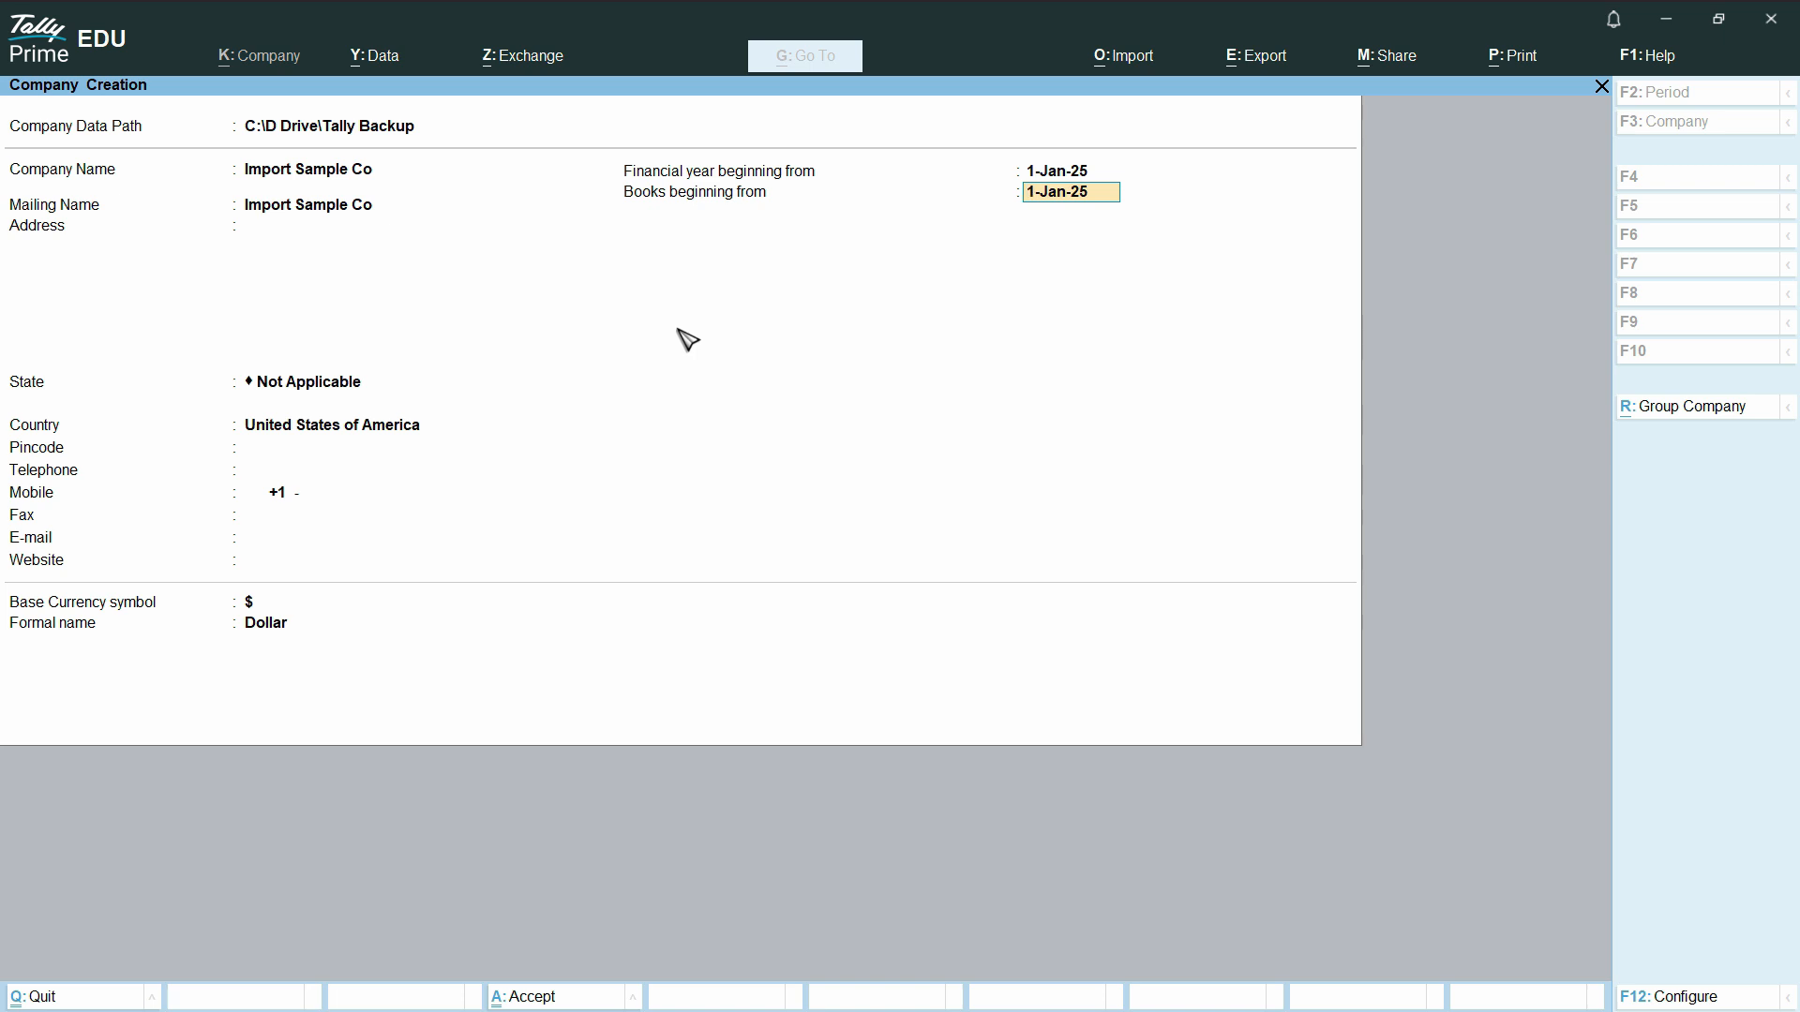
key(ctrl+a)
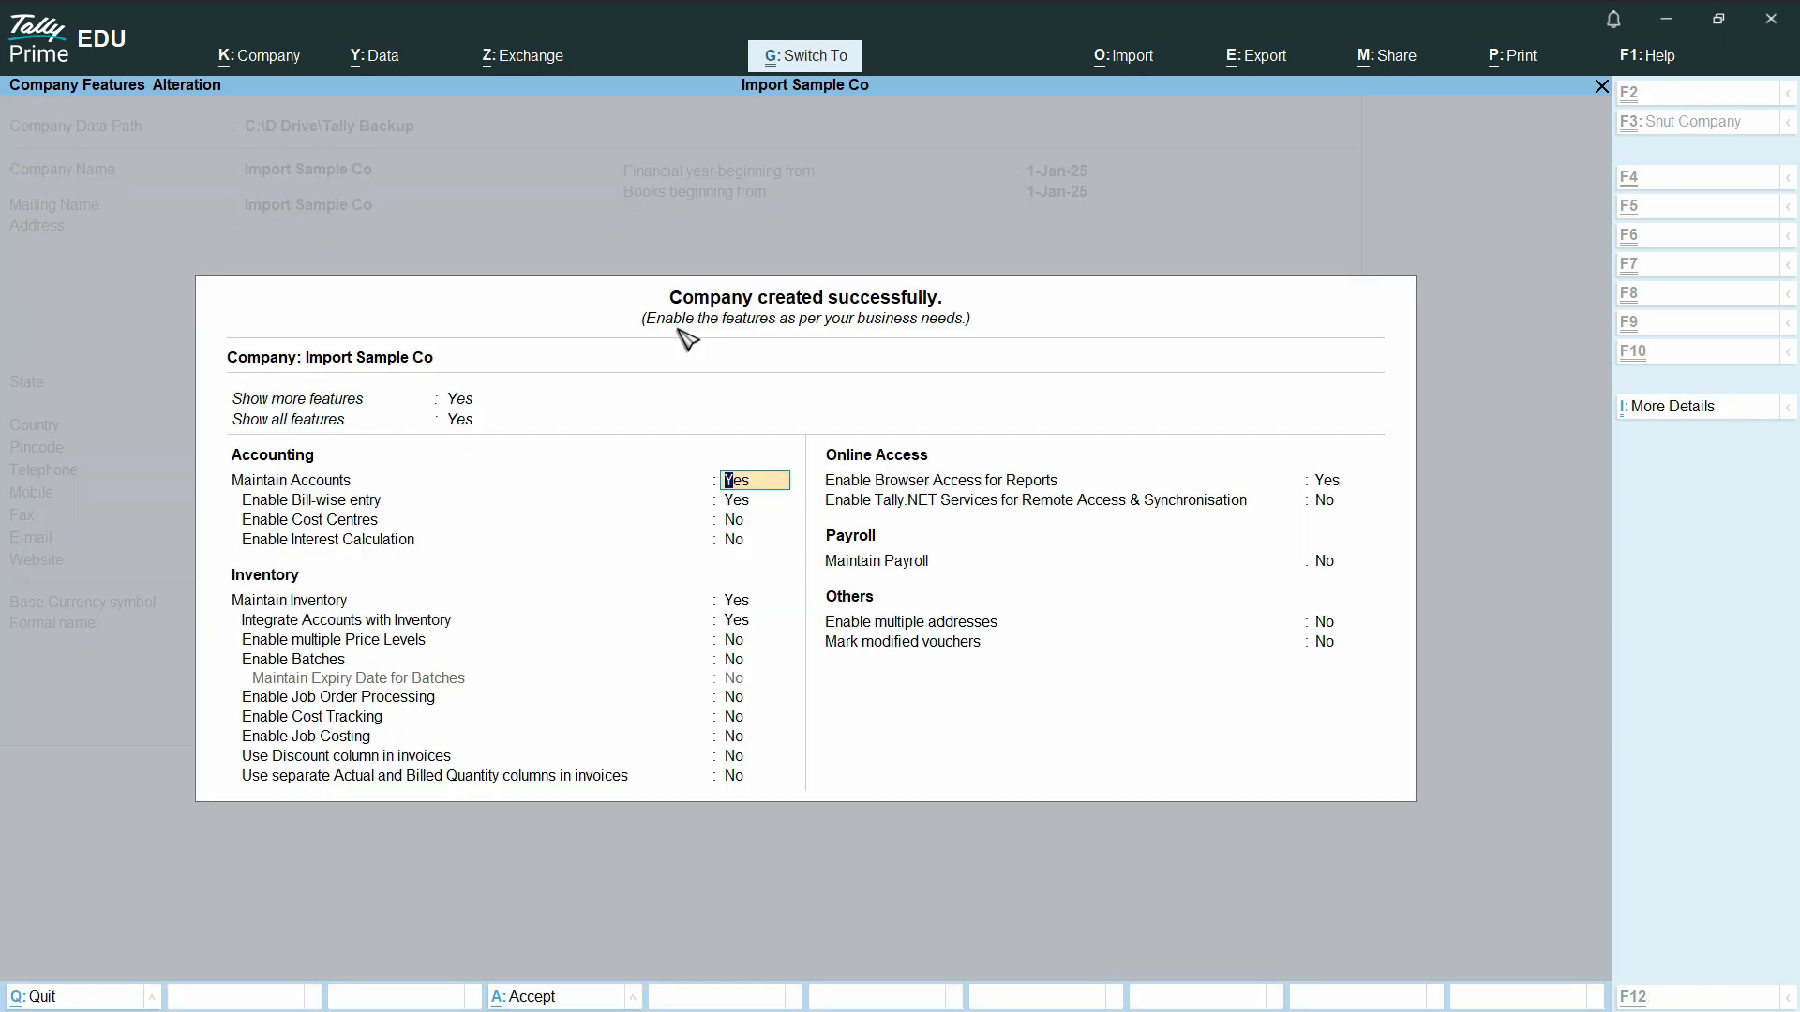
key(ctrl+a)
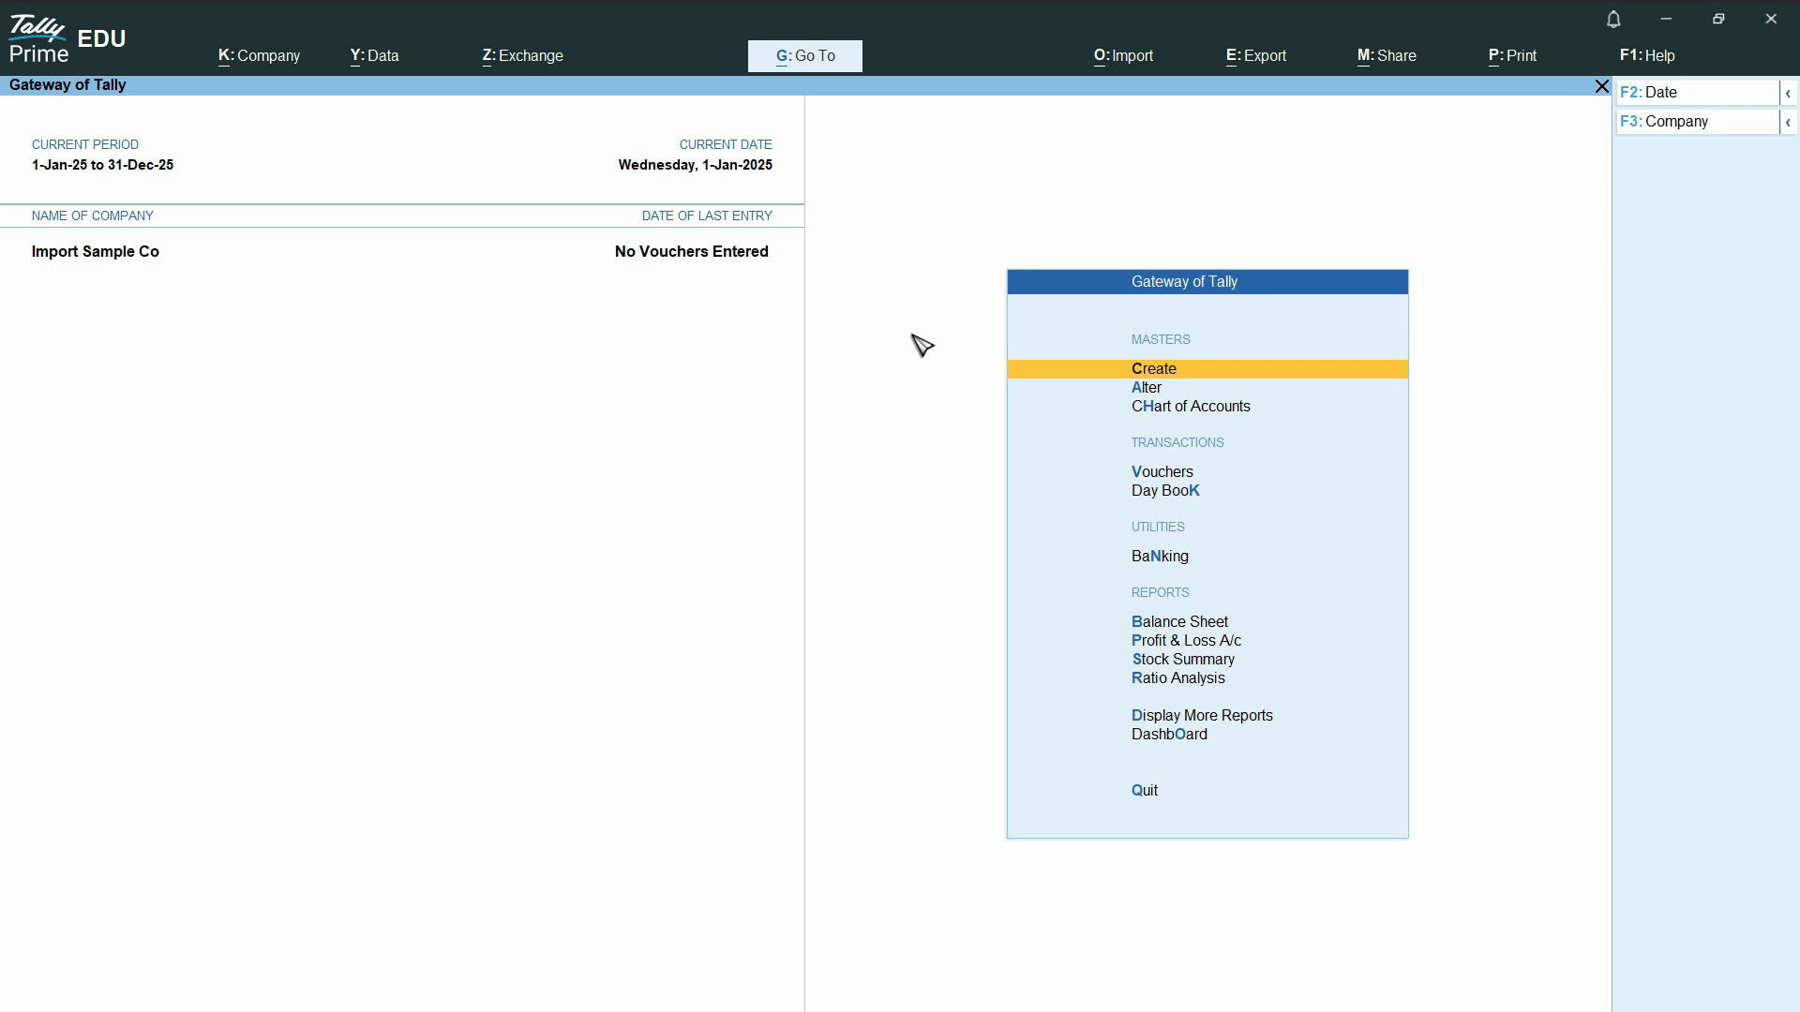
- Open the sample Excel file export for masters from the import management options
click(1127, 64)
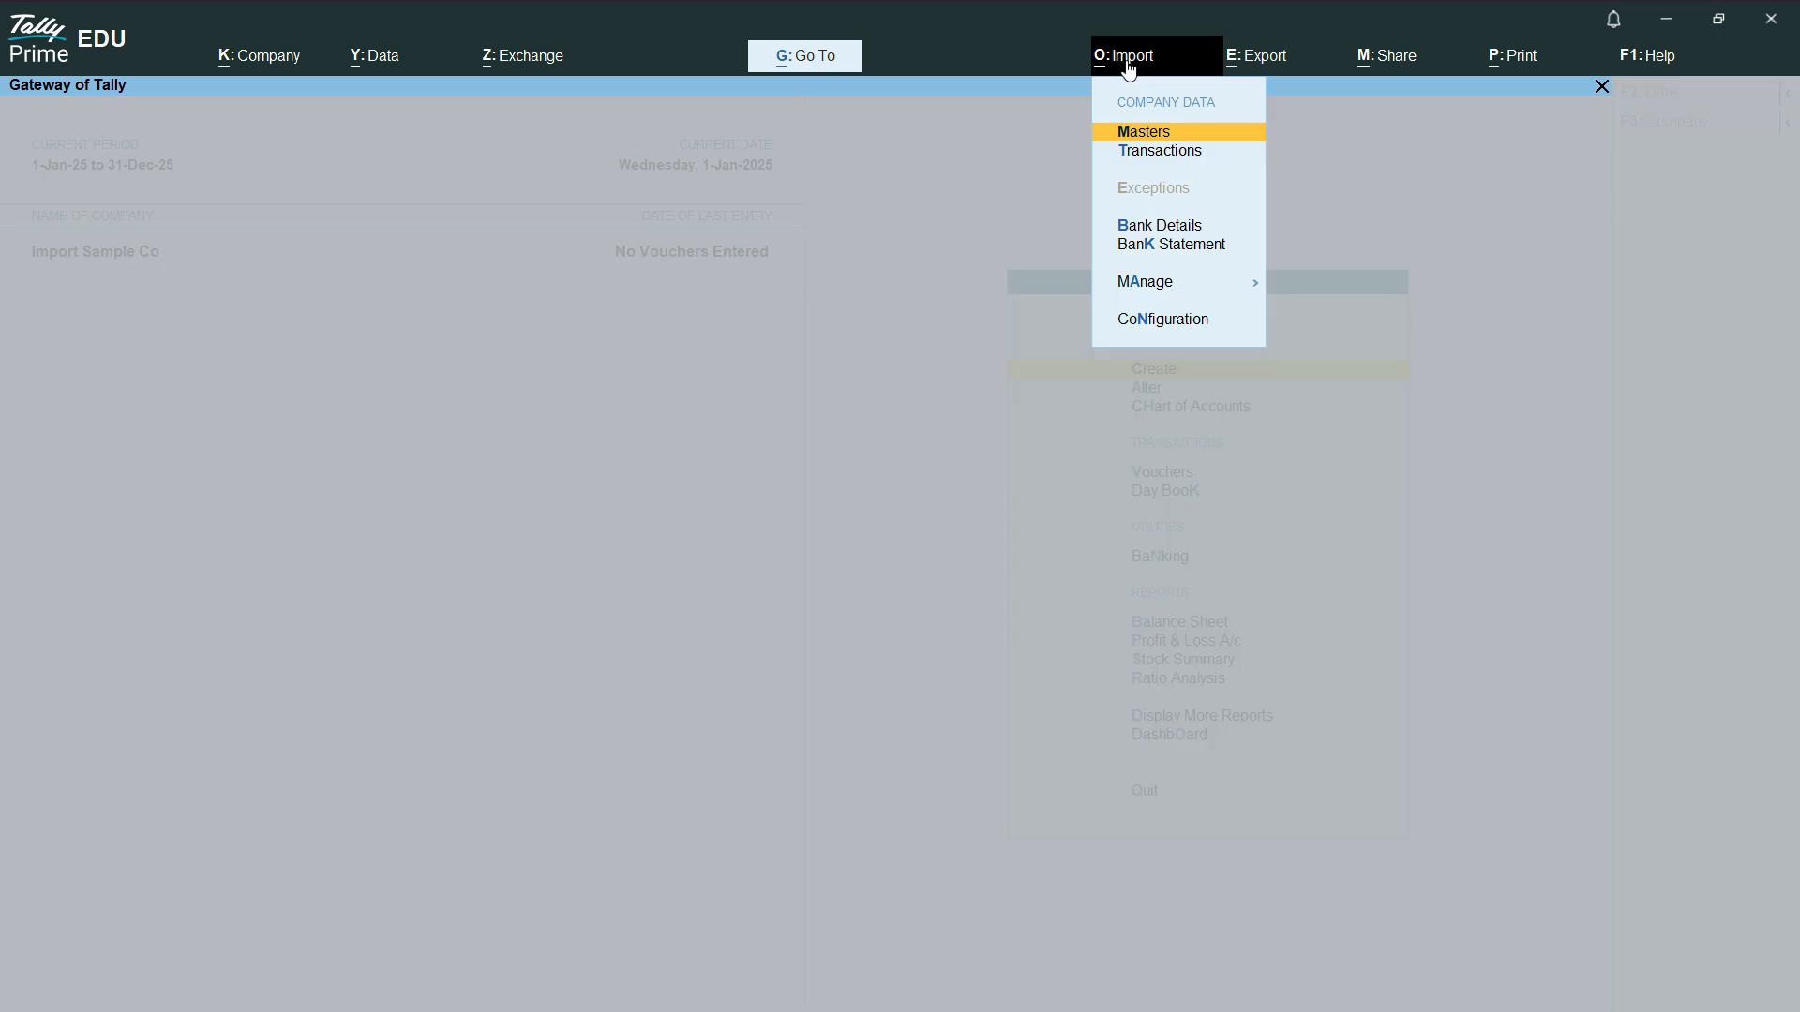
click(1183, 293)
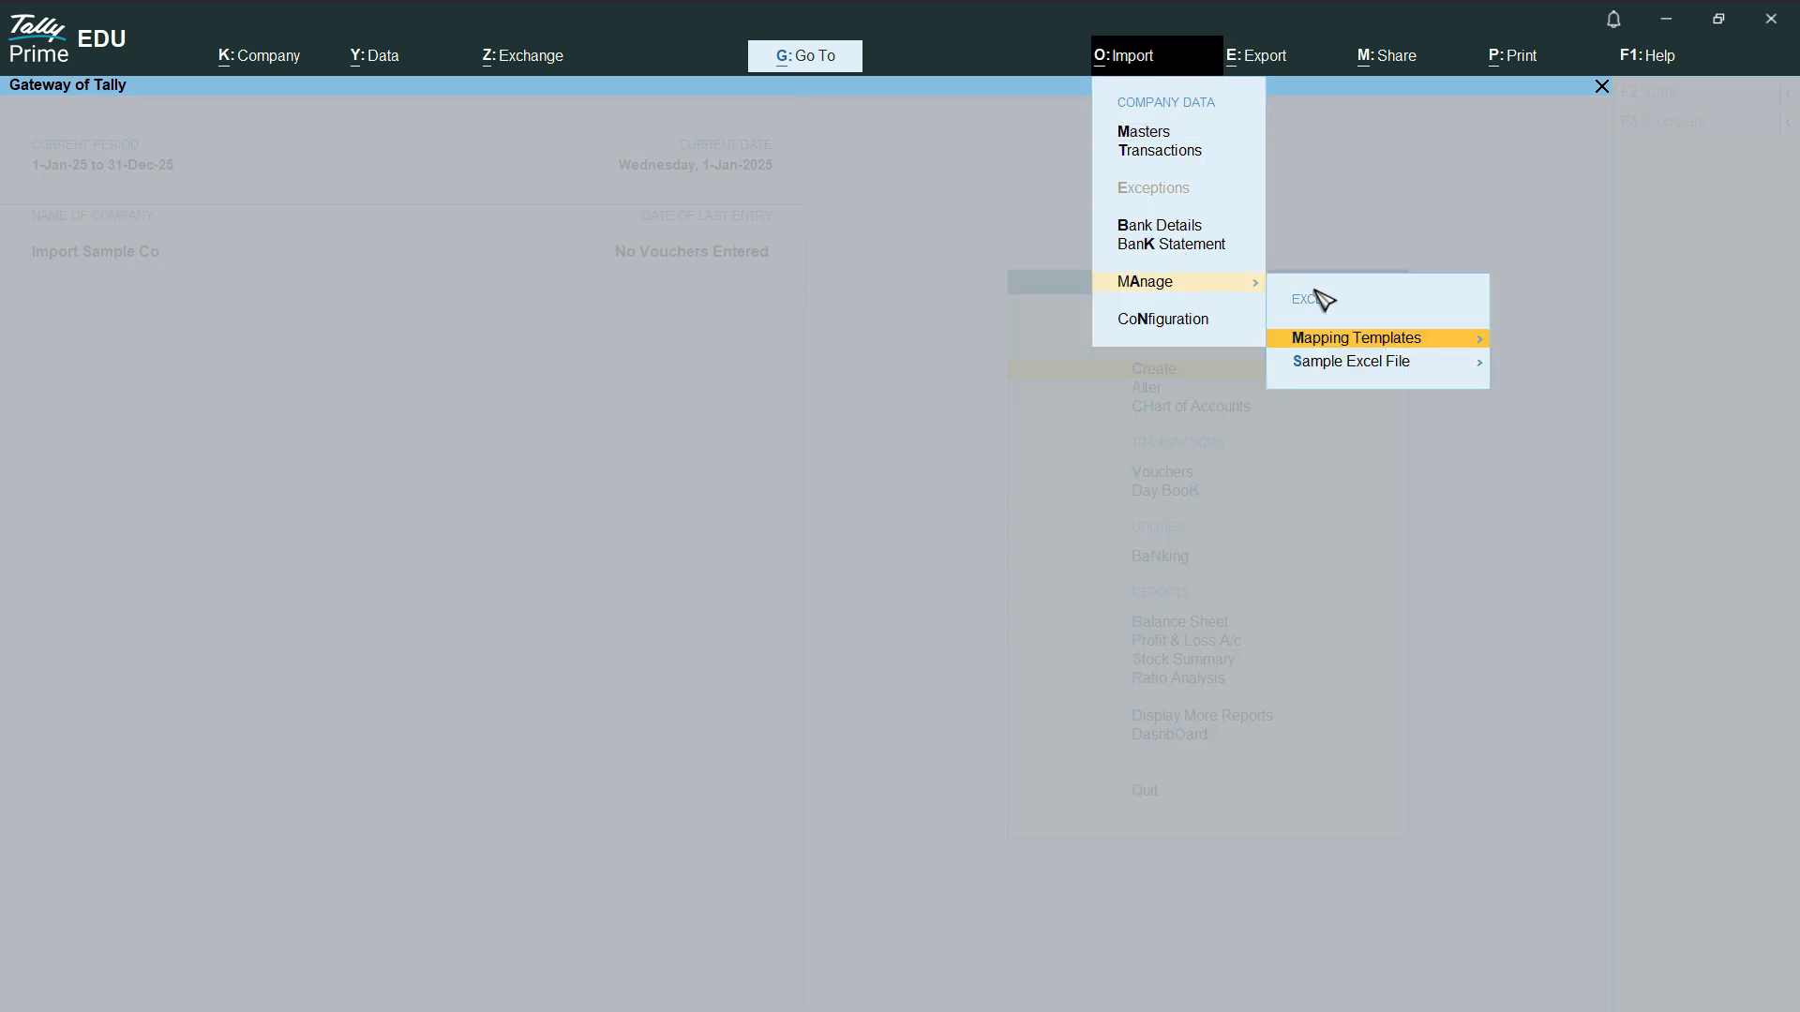
click(1452, 367)
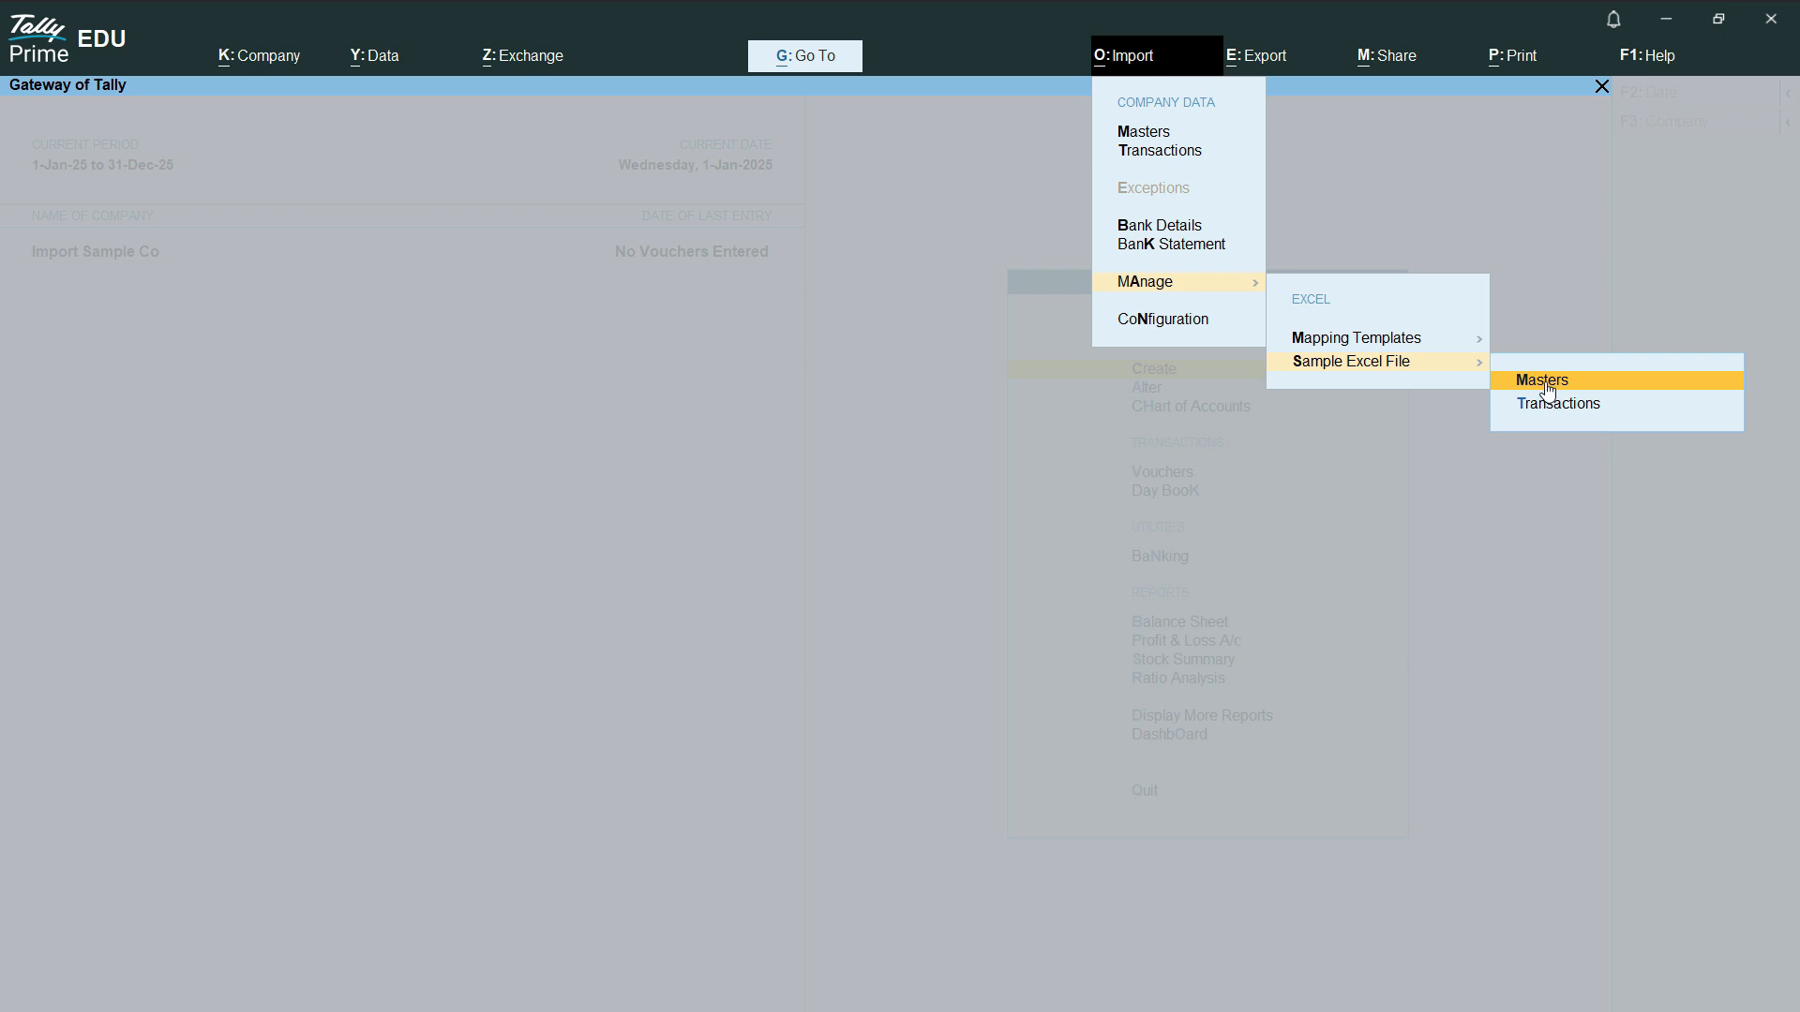
click(1621, 391)
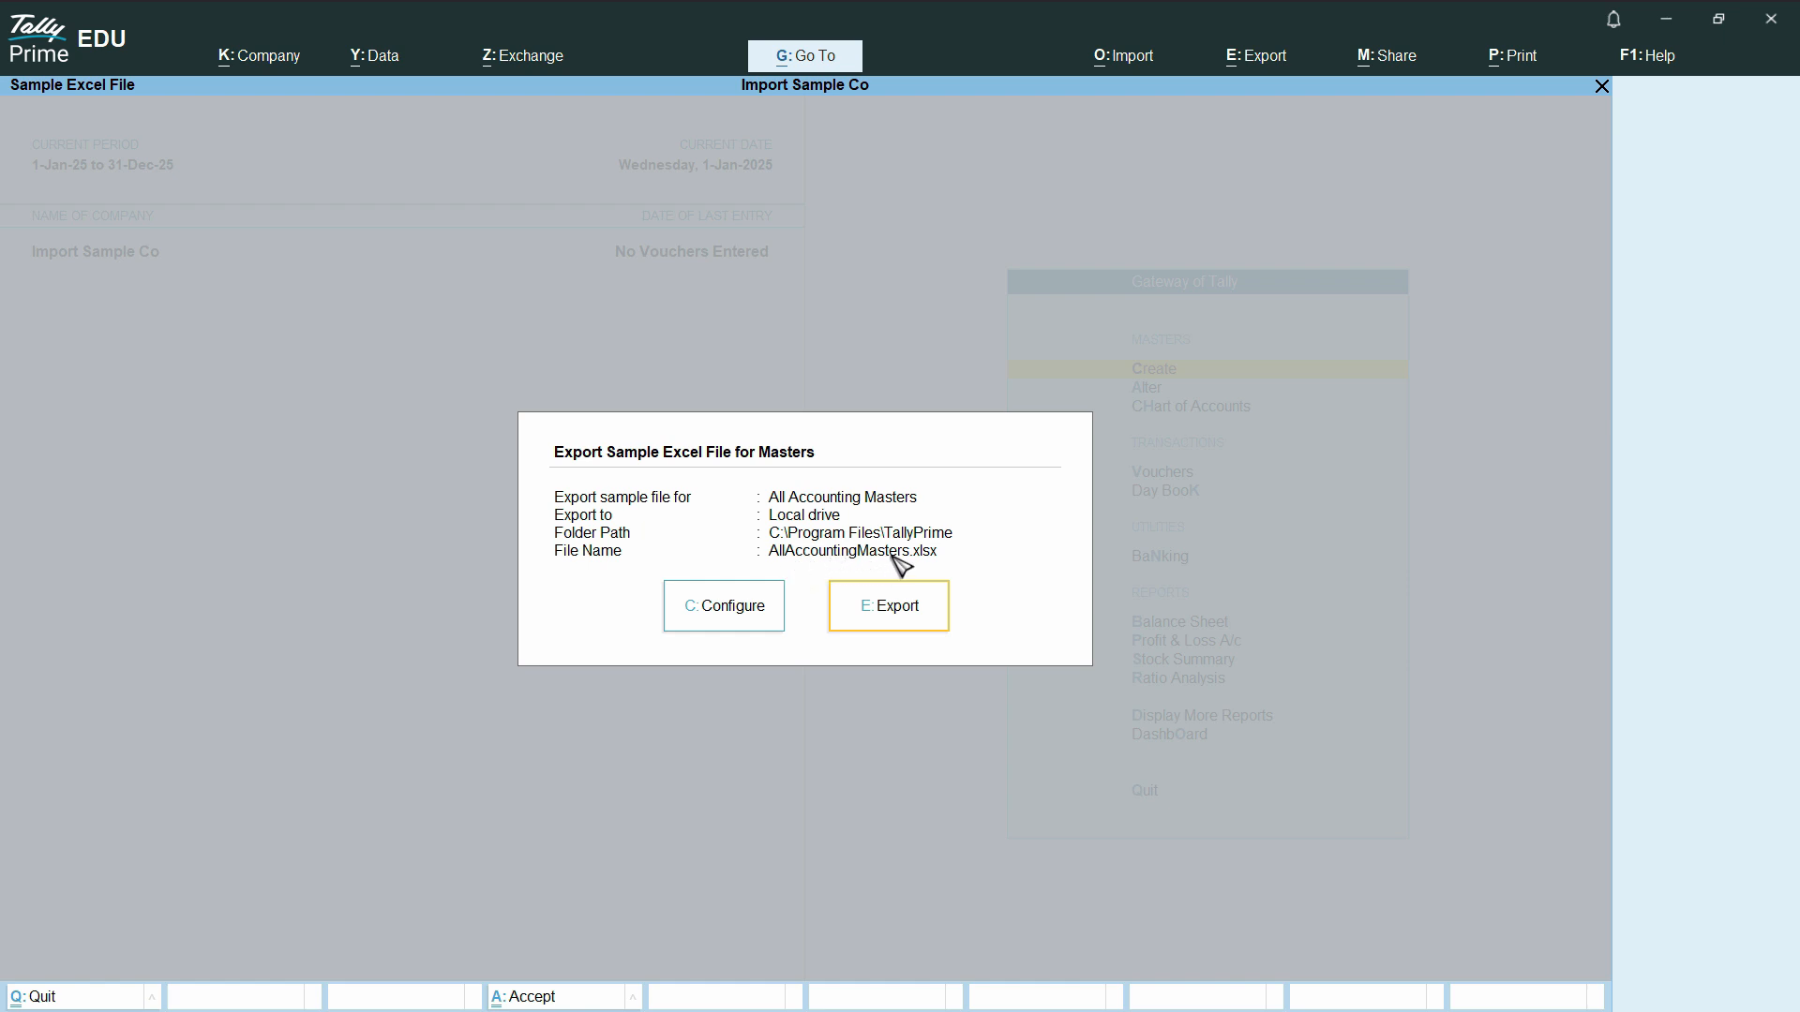
- Configure the sample file export to cover Ledger masters
click(729, 612)
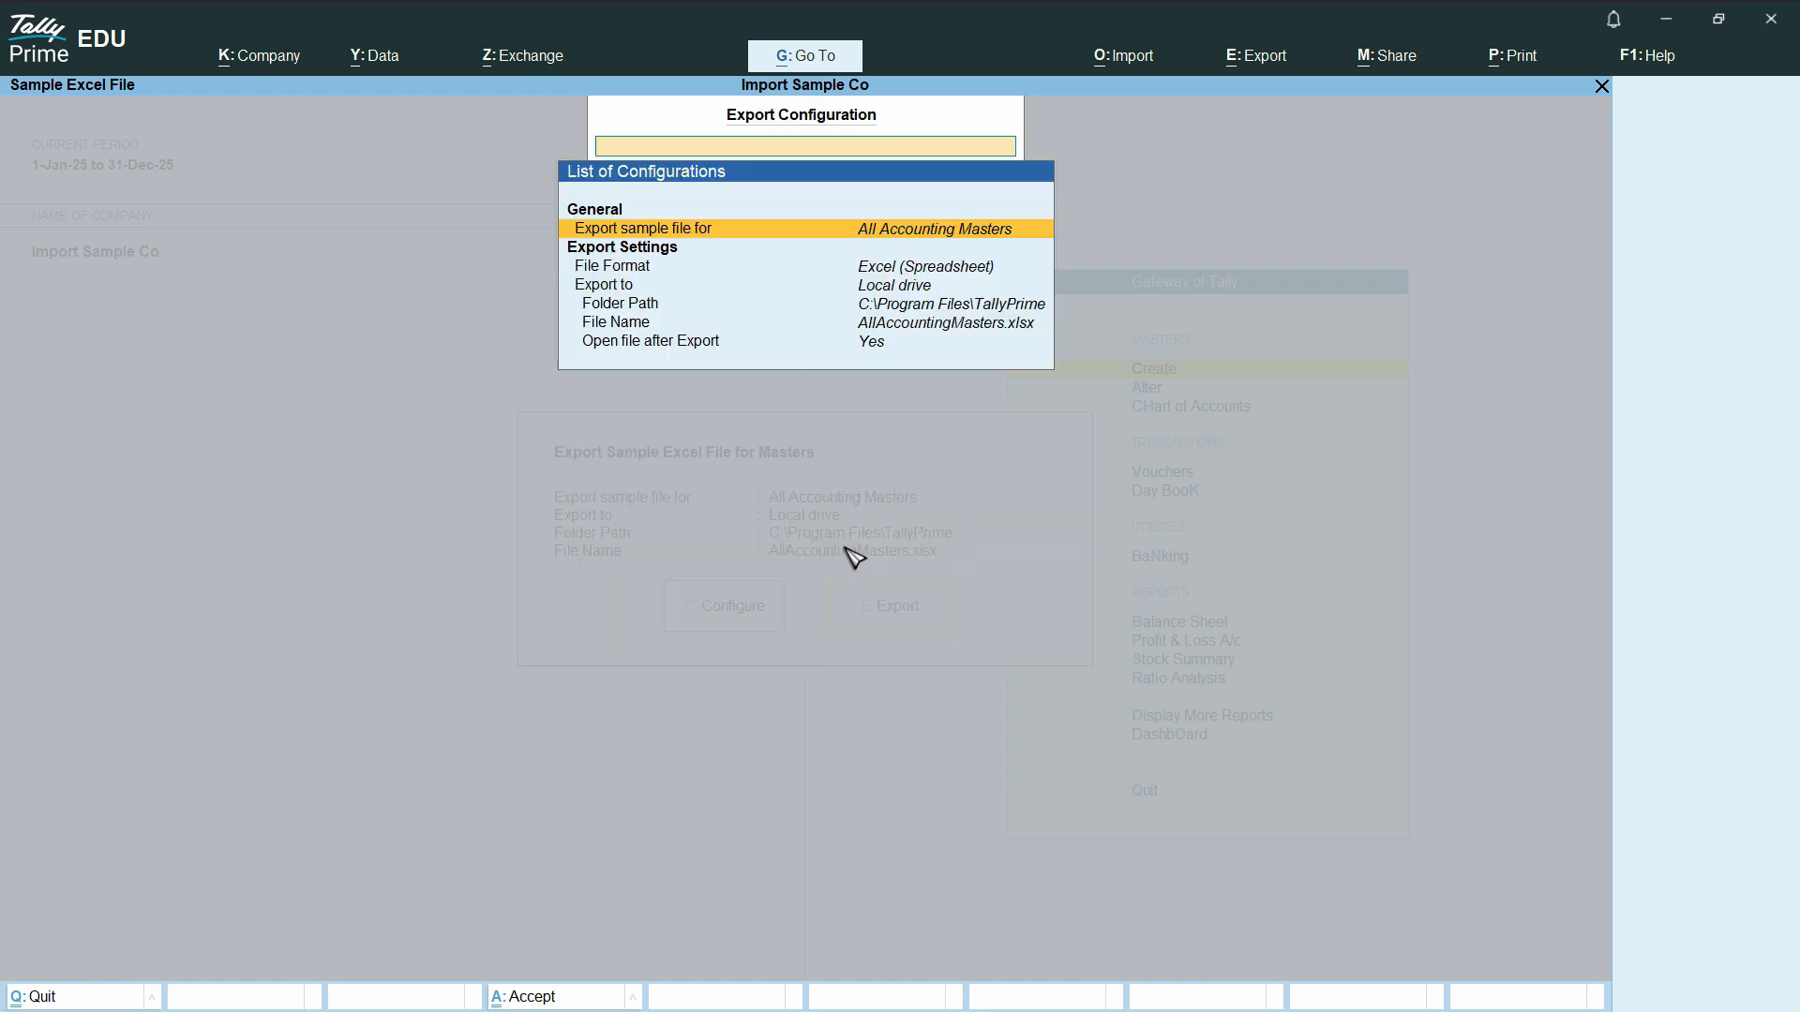
click(919, 330)
click(941, 237)
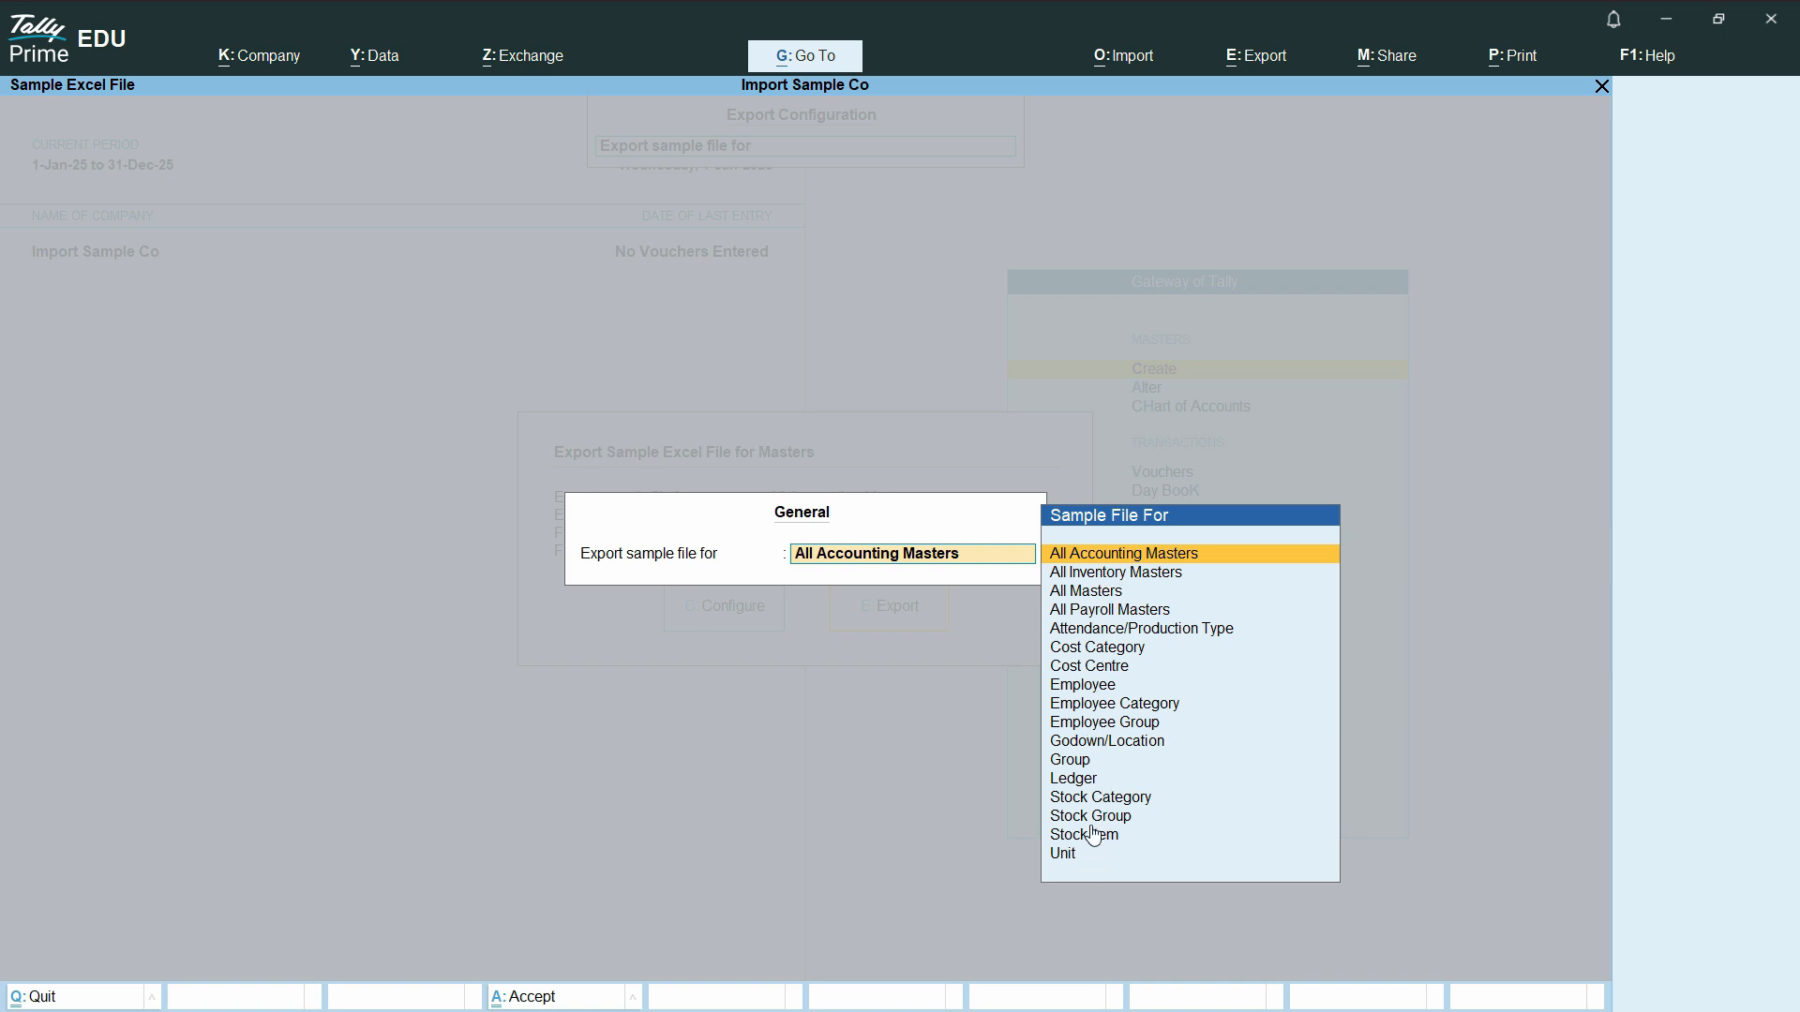
text(Ledg)
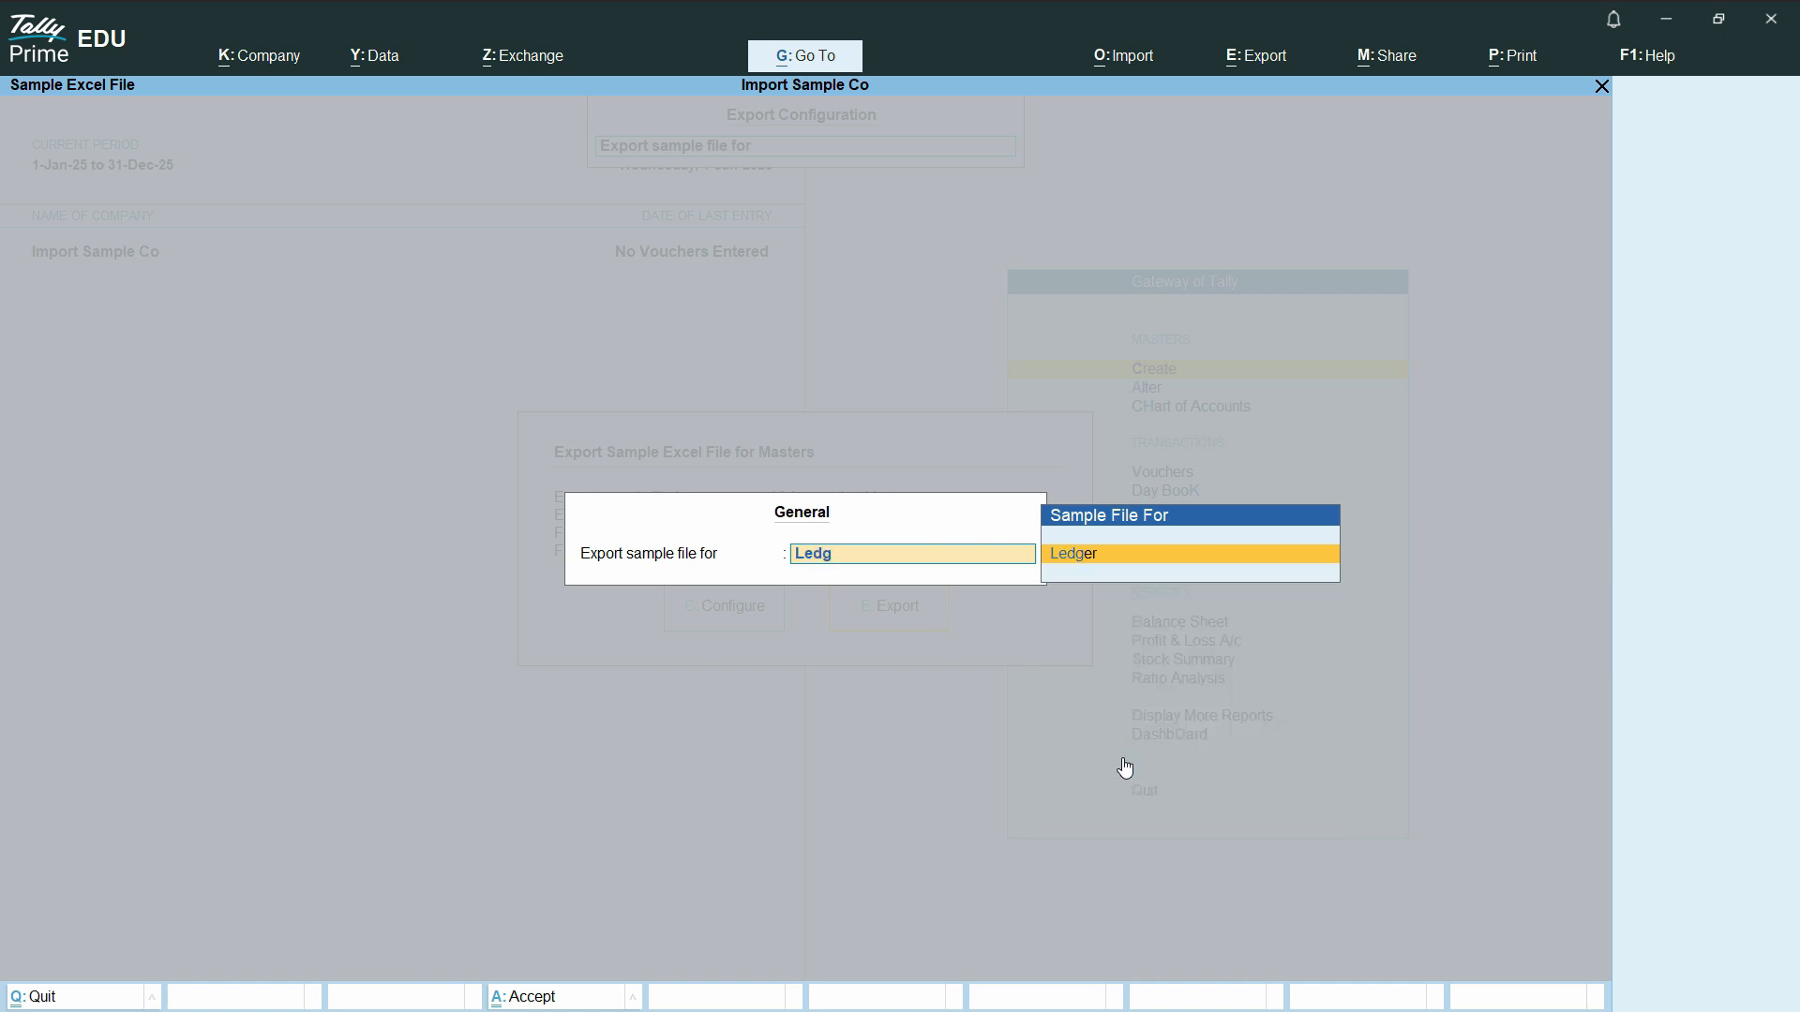
key(Return)
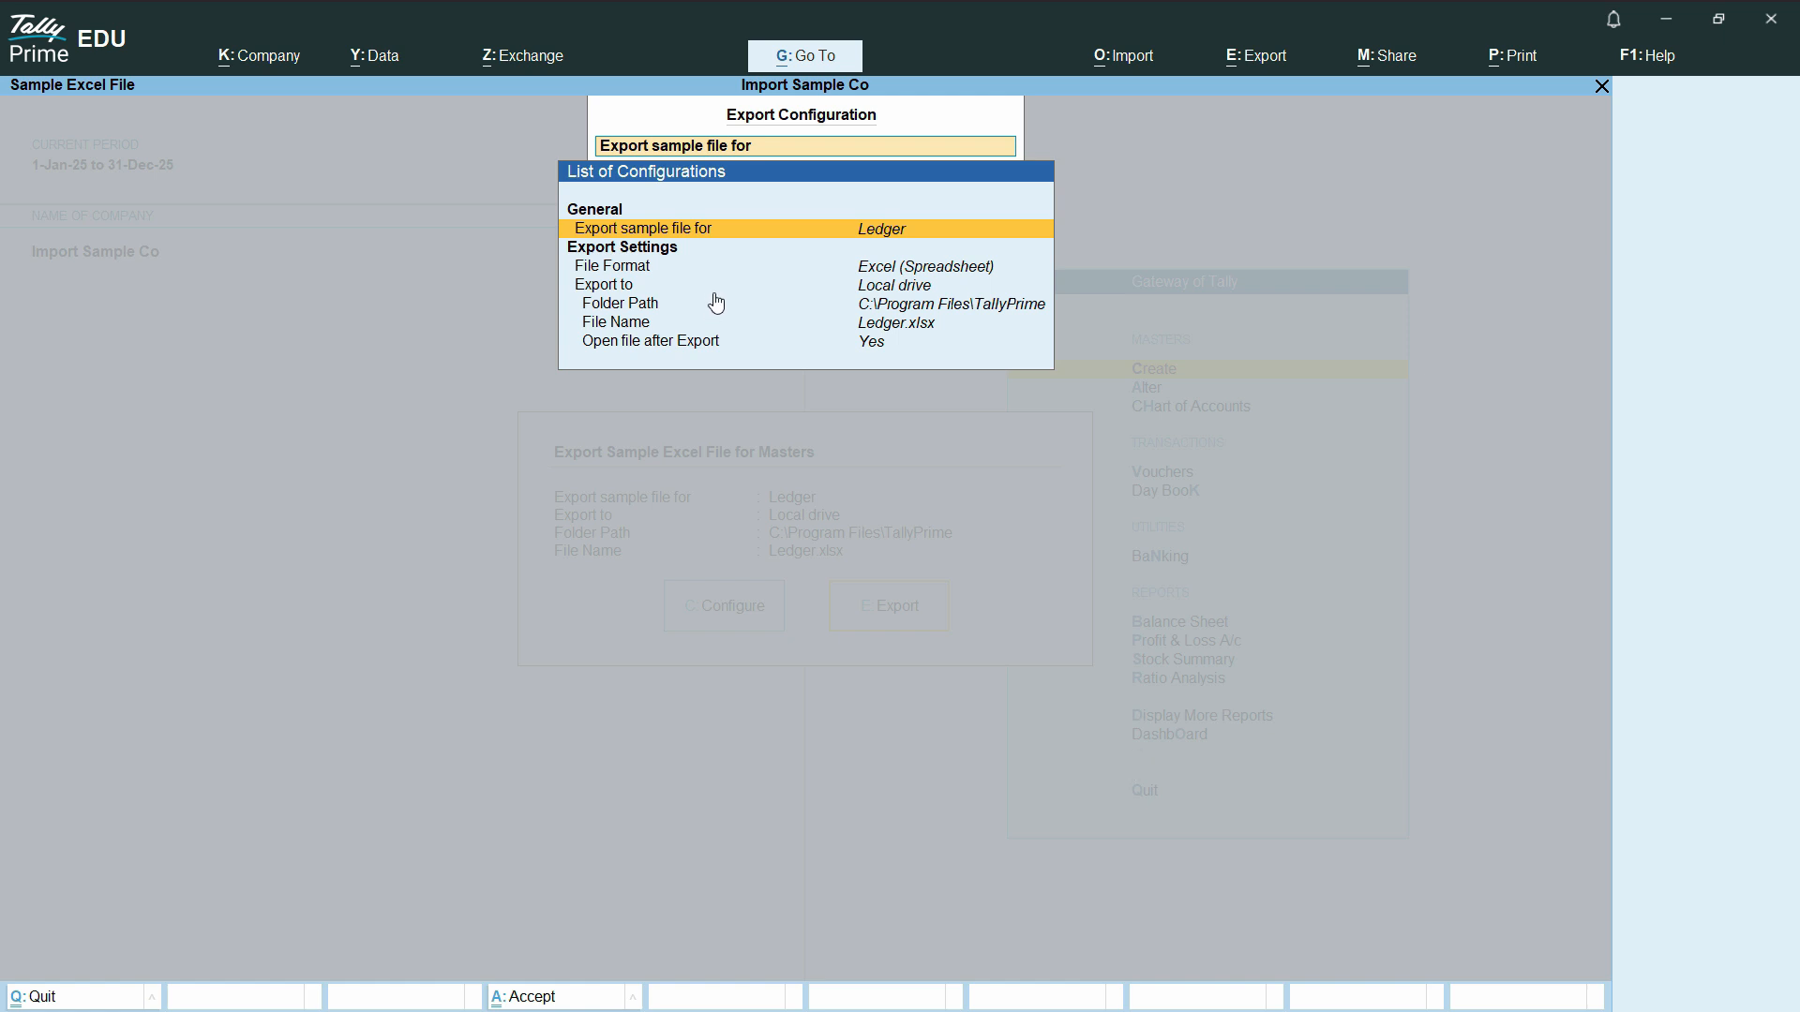
- Set the export folder to C:\Tally Reports and export the sample file Ledger.xlsx
click(938, 311)
click(942, 315)
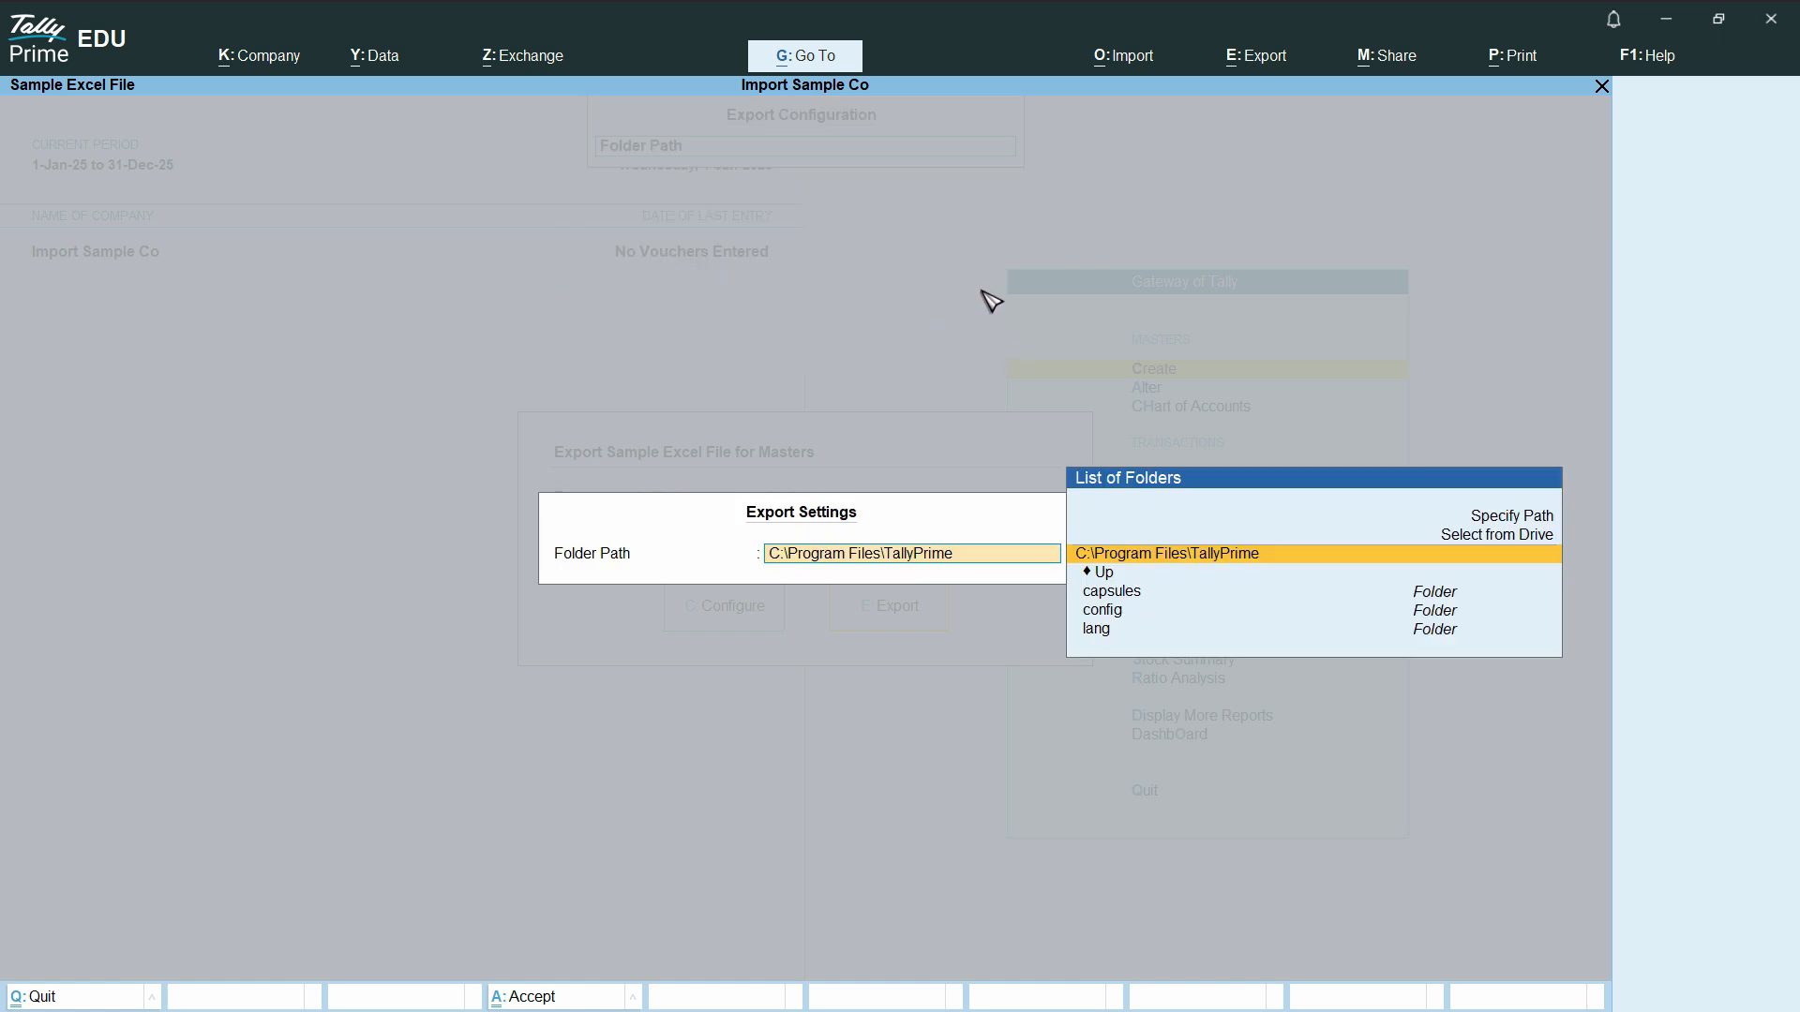
click(1100, 575)
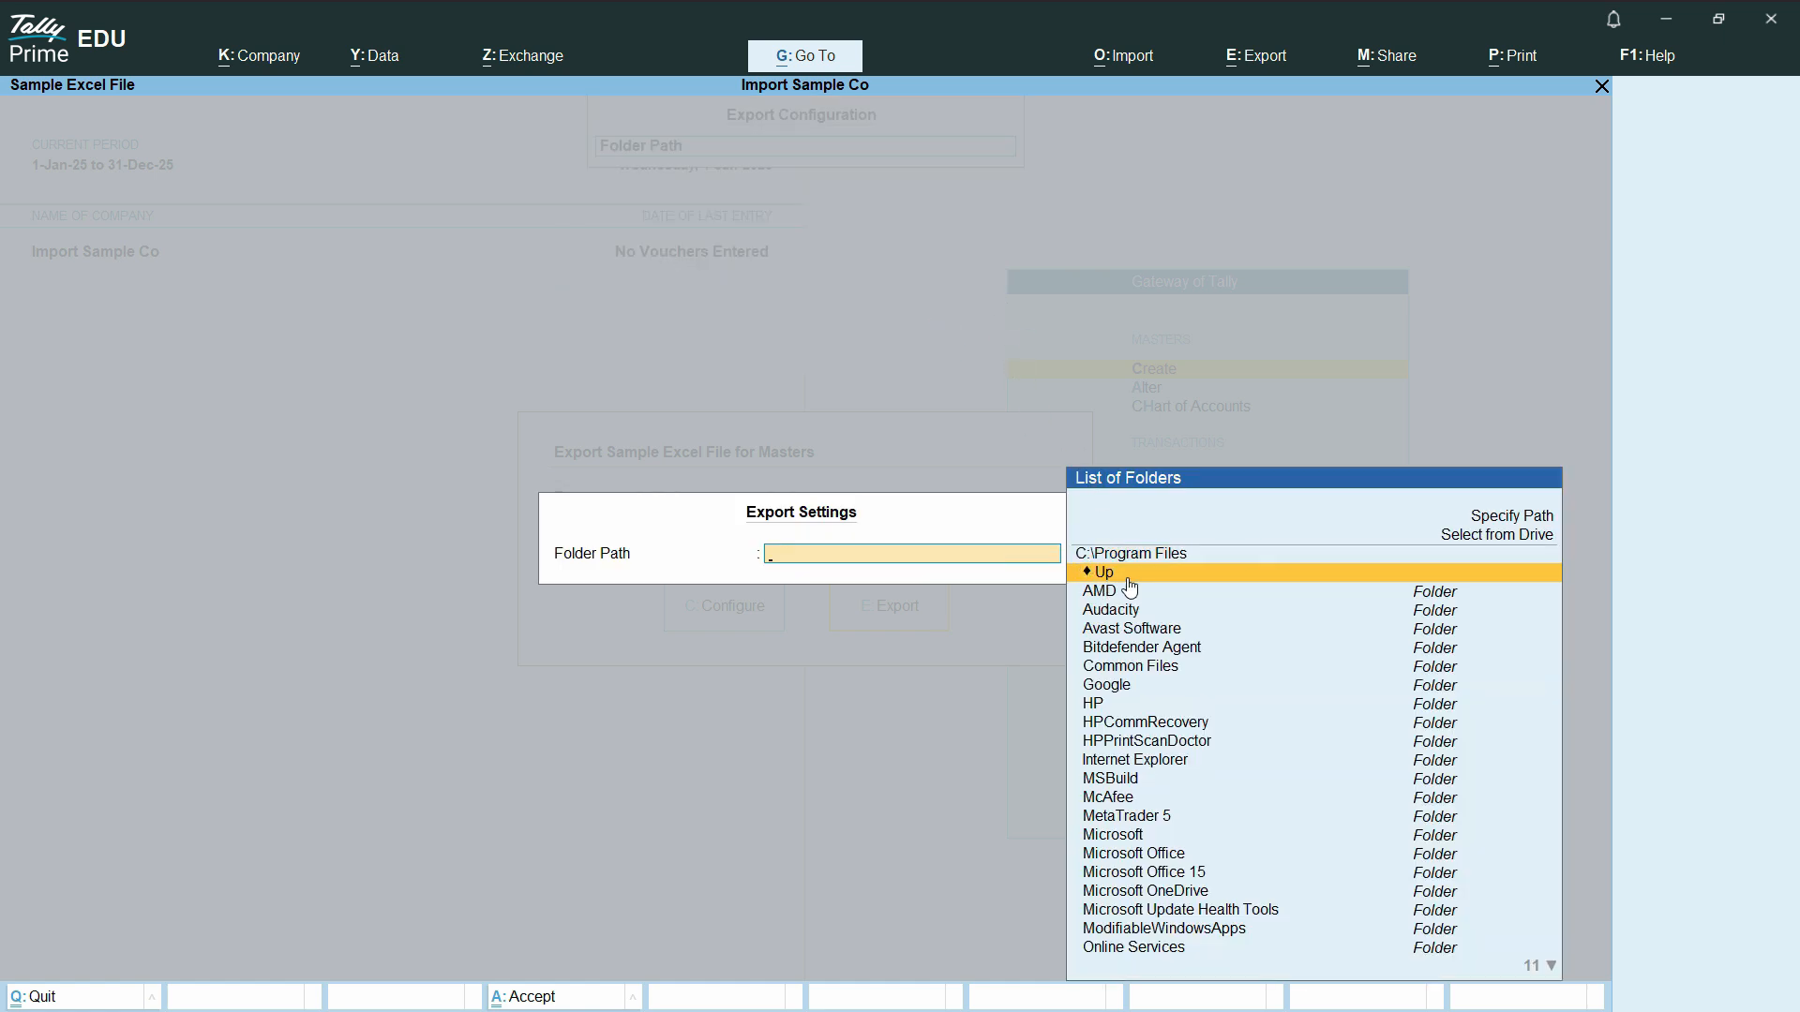
click(1130, 579)
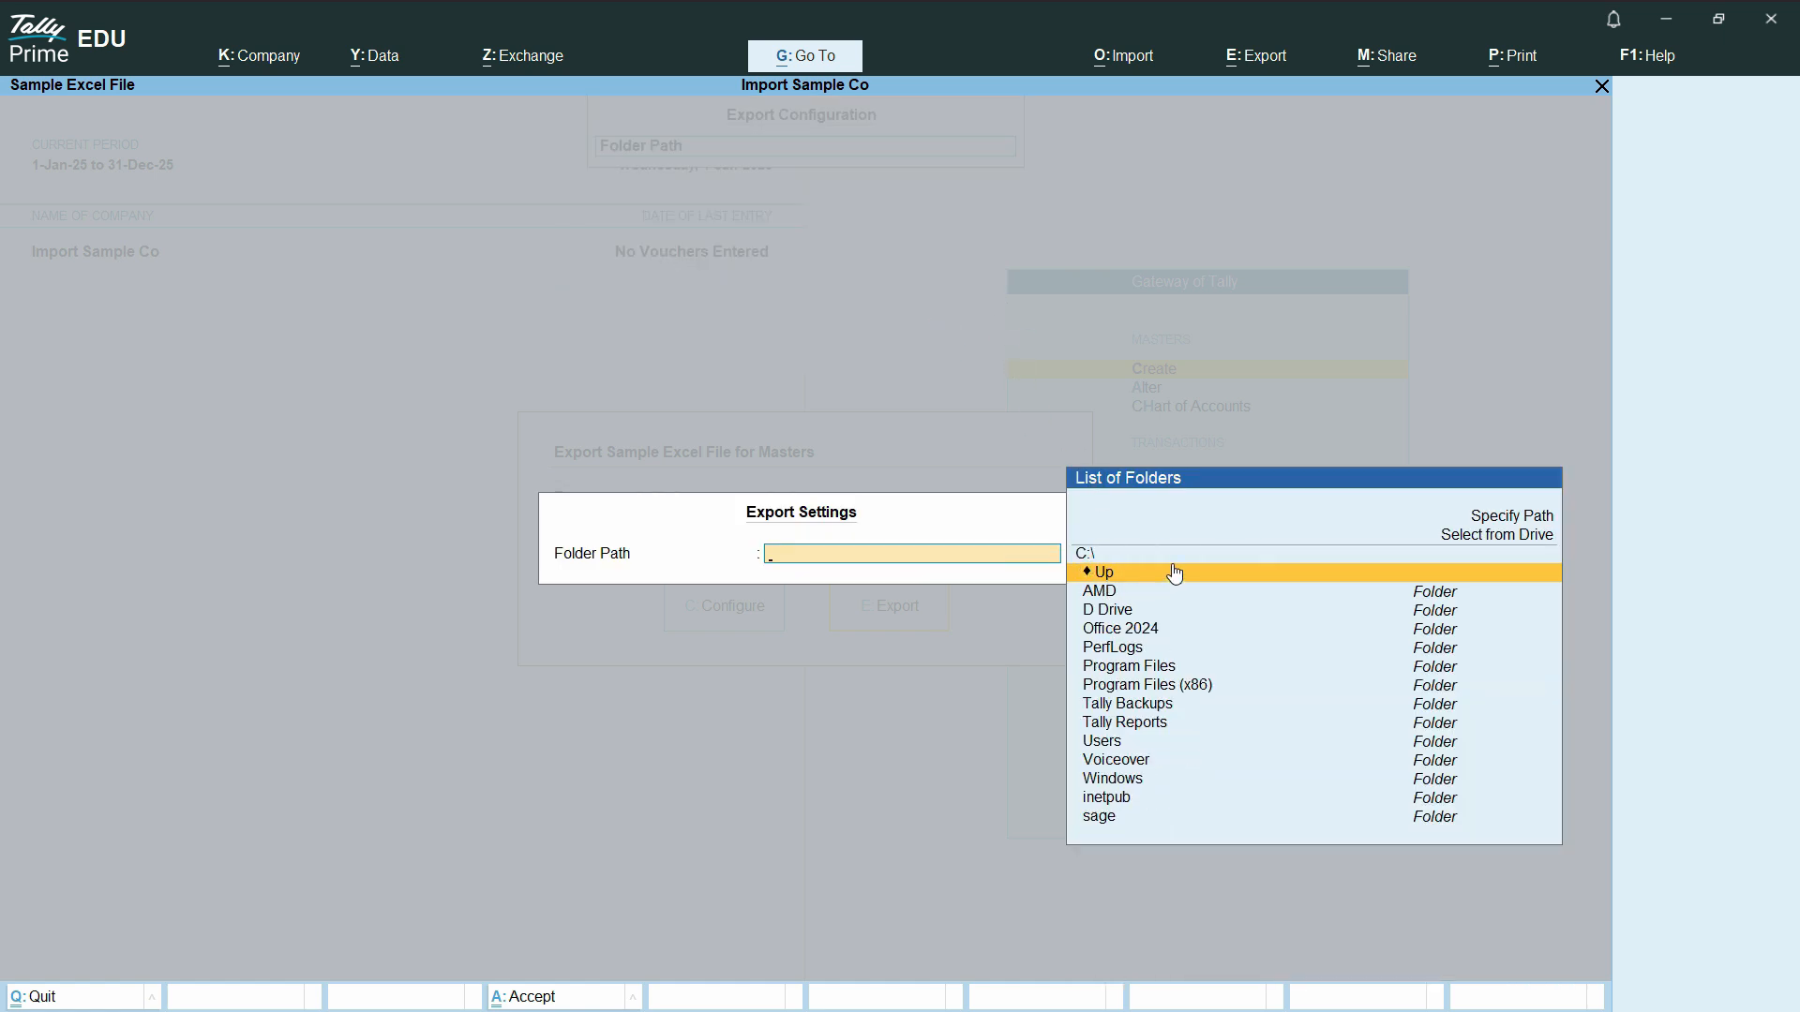
click(1148, 729)
click(1204, 728)
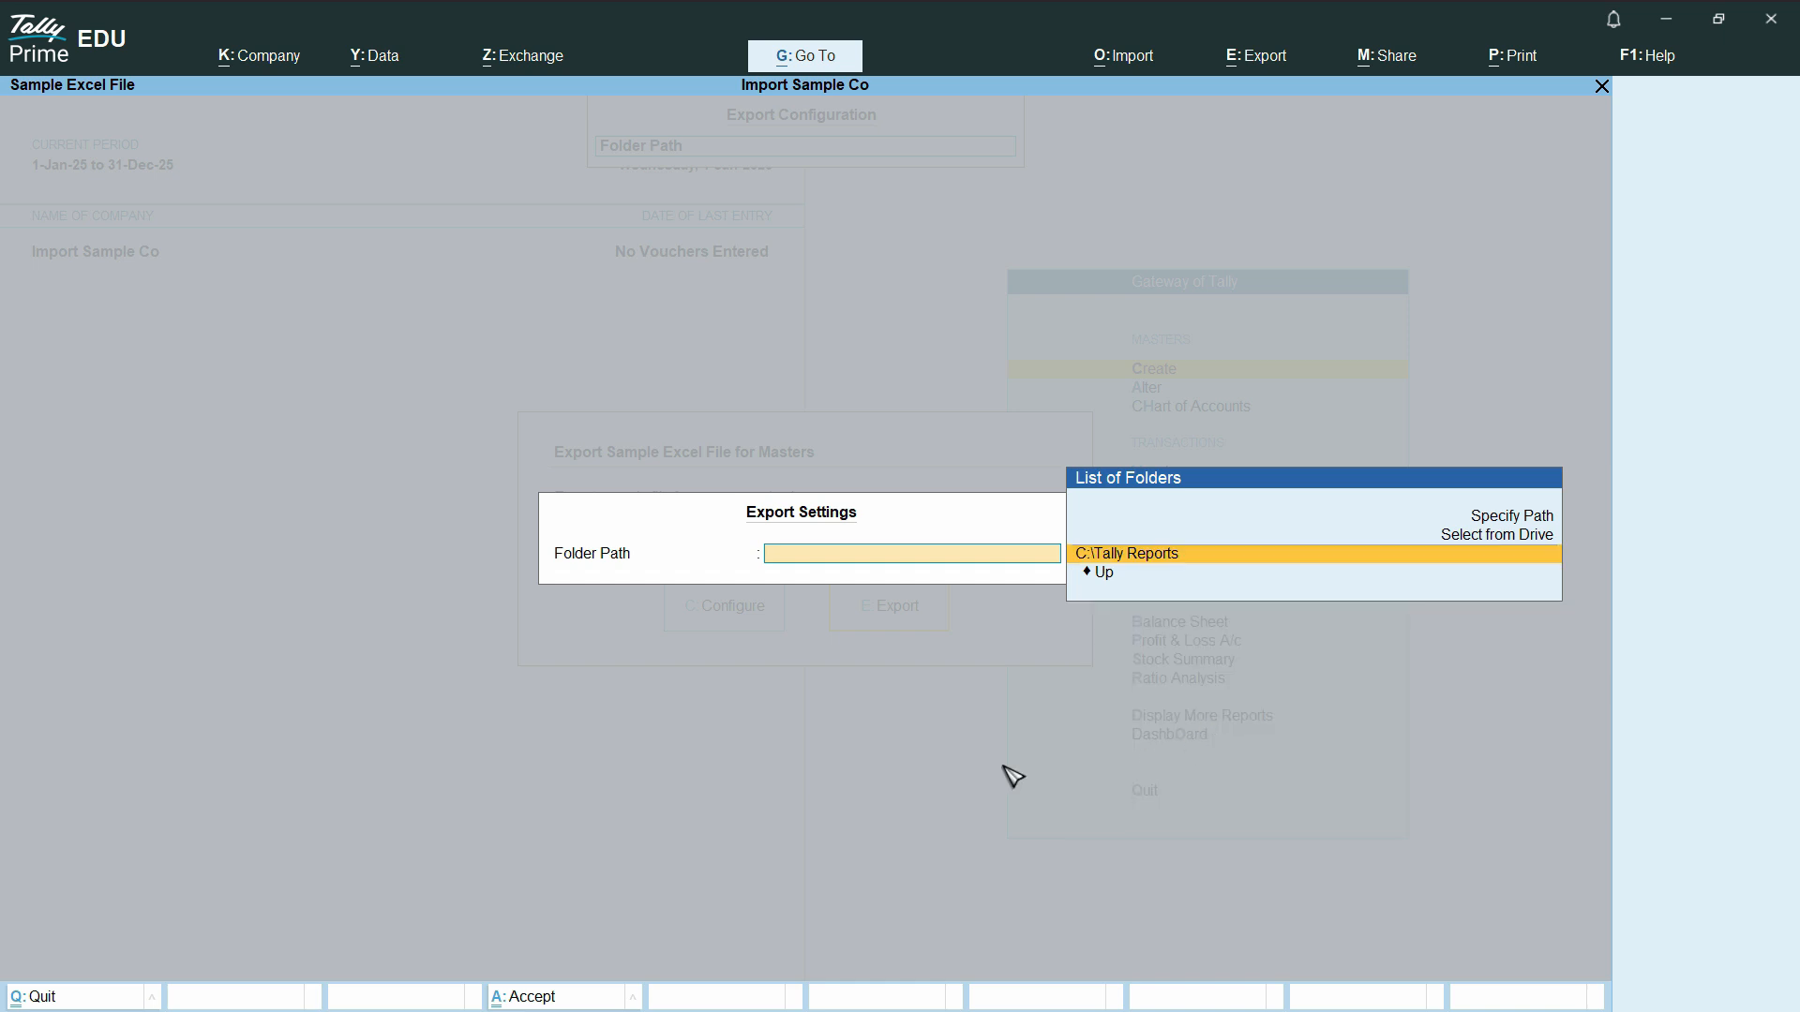
click(1183, 558)
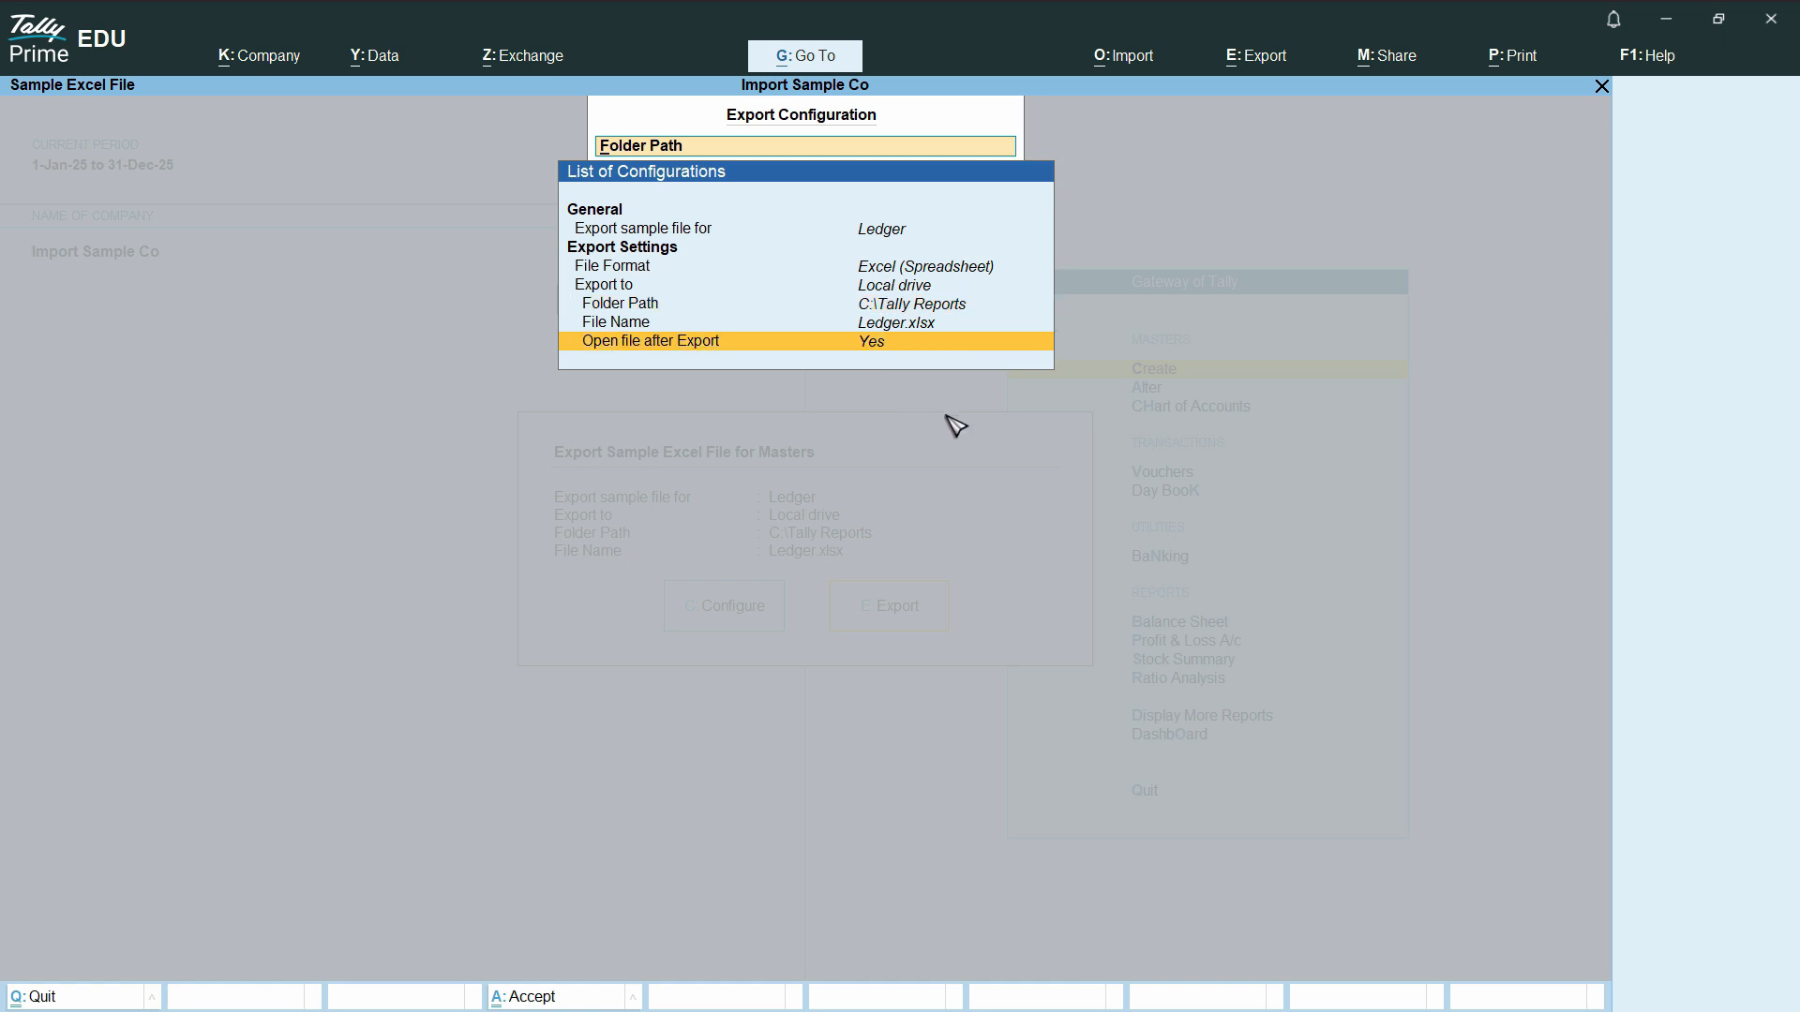
key(Escape)
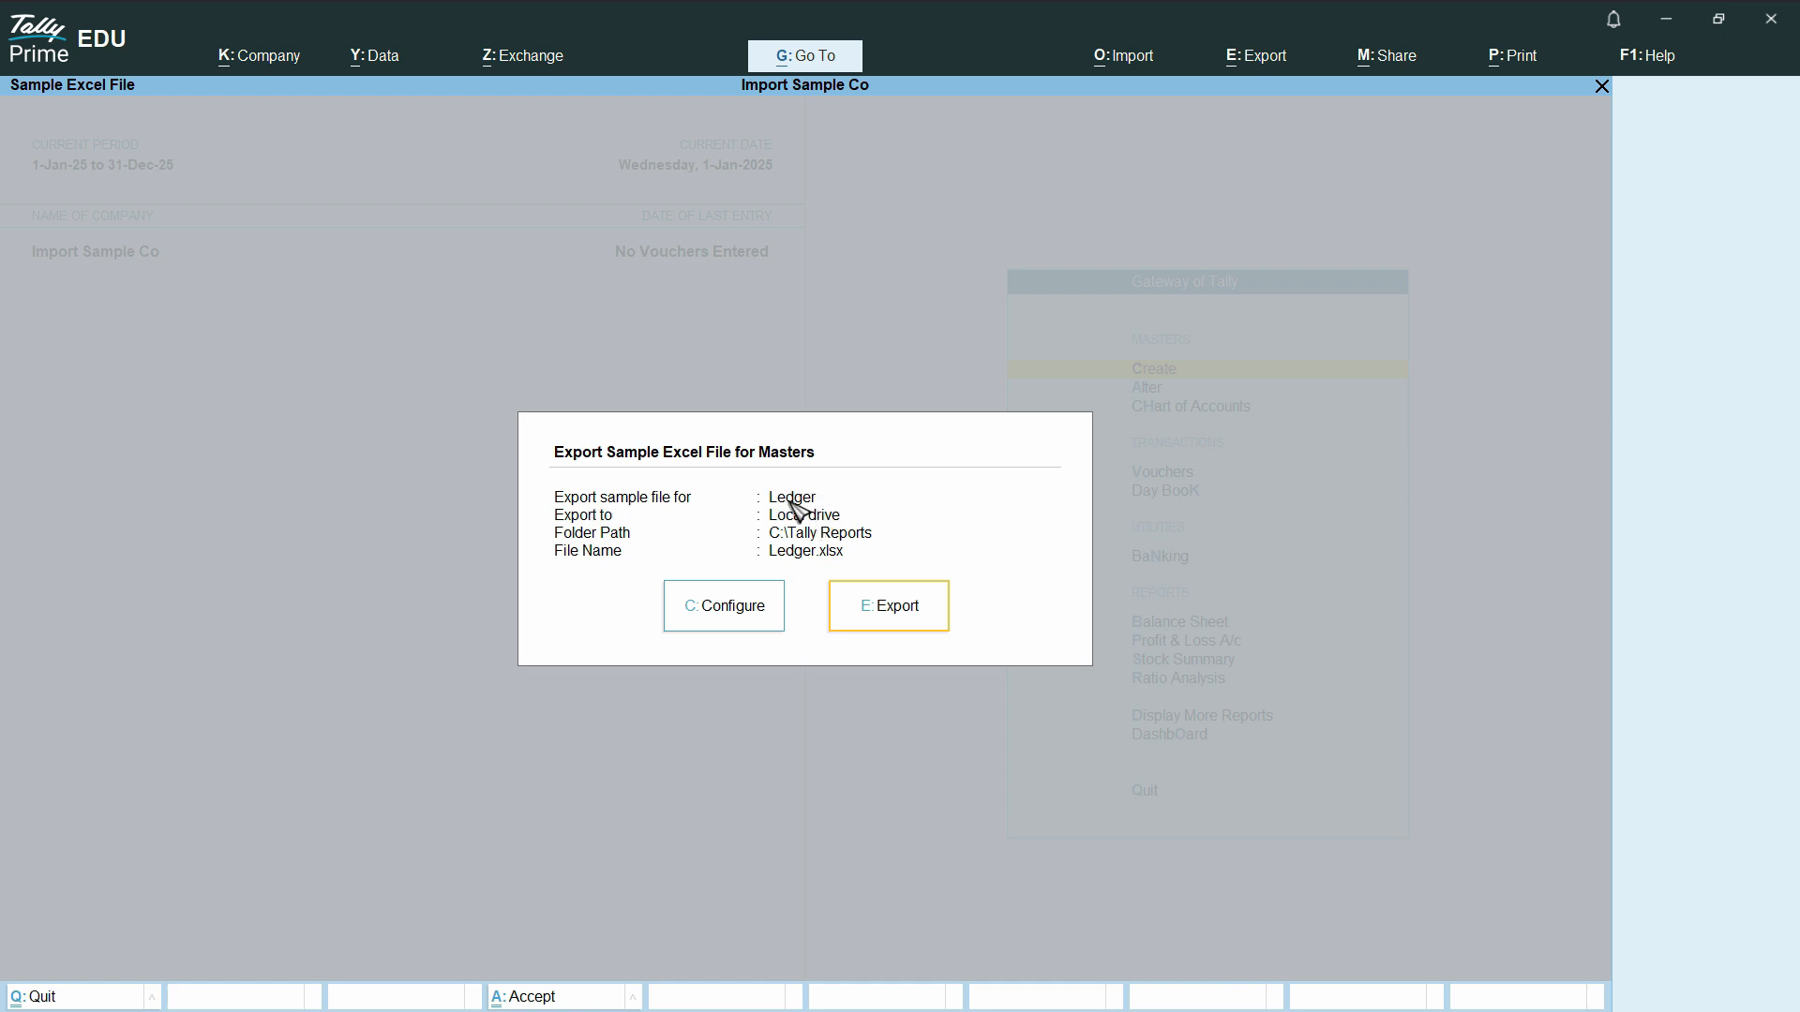
click(903, 622)
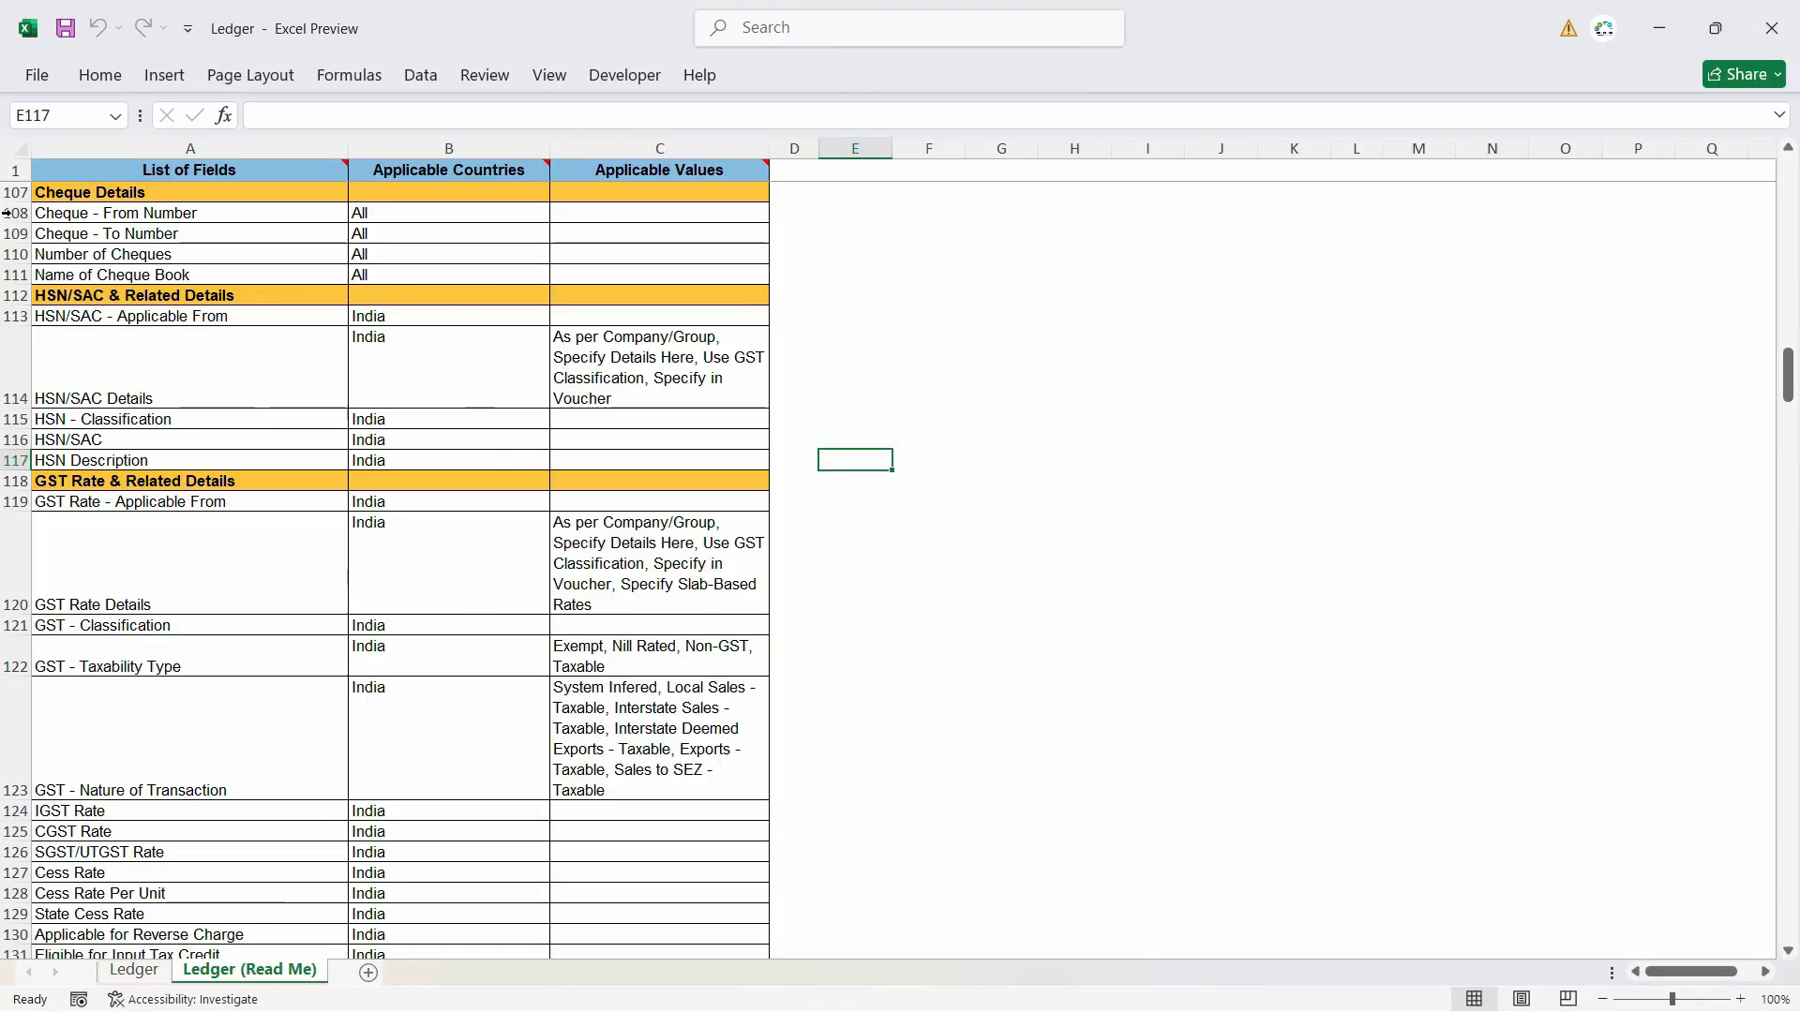
- Examine the field list and usage notes in the Ledger (Read Me) sheet and compare them with the column headers of the Ledger sheet
scroll(188, 769, down, 9)
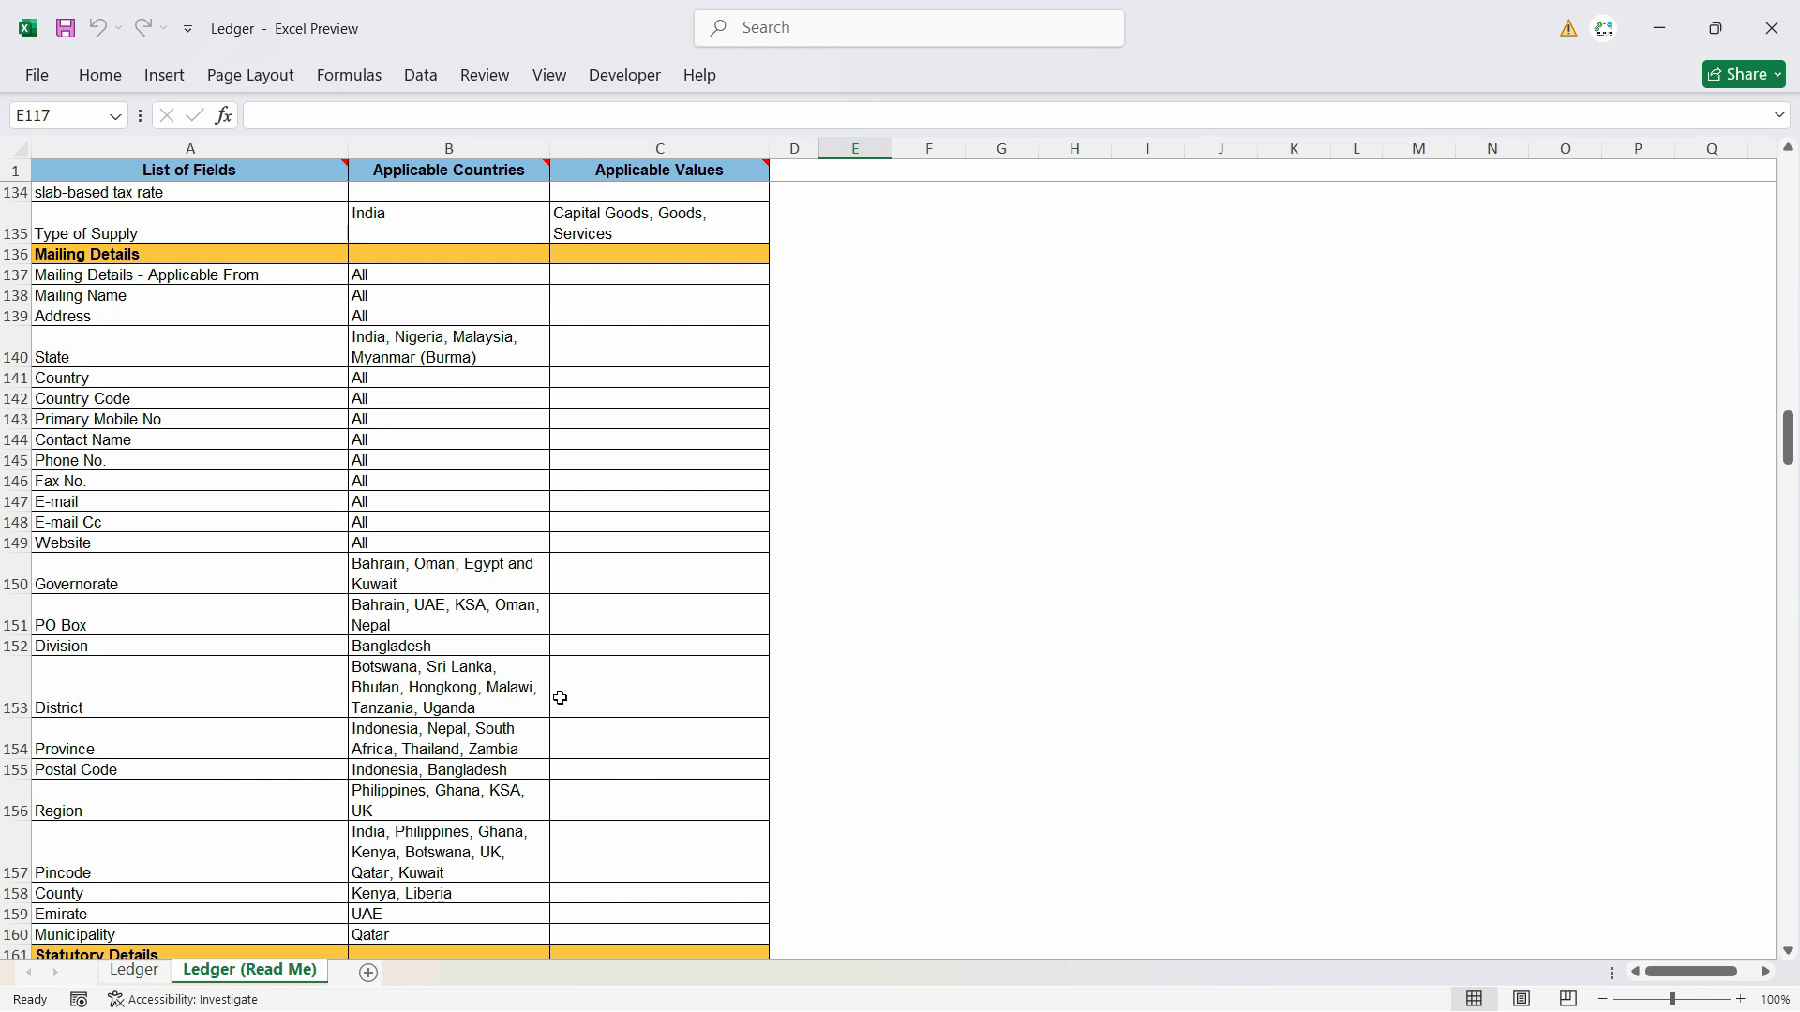
click(134, 971)
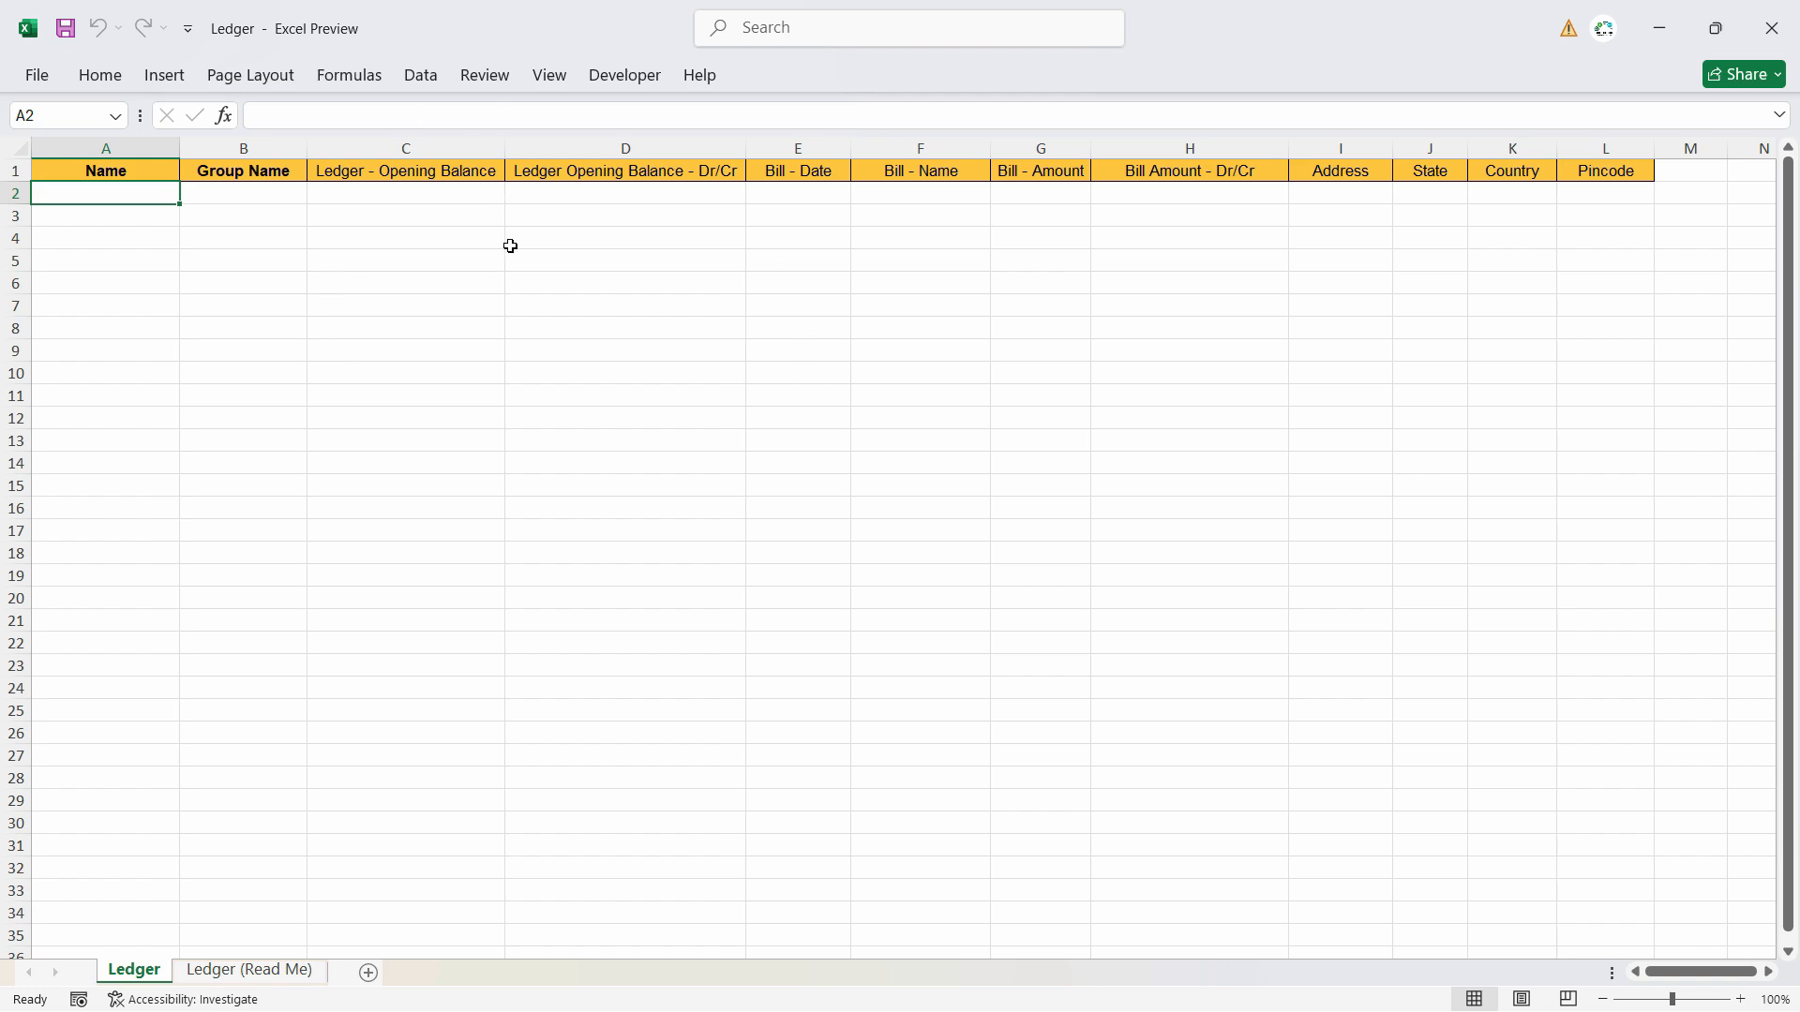
click(255, 969)
scroll(141, 525, down, 1)
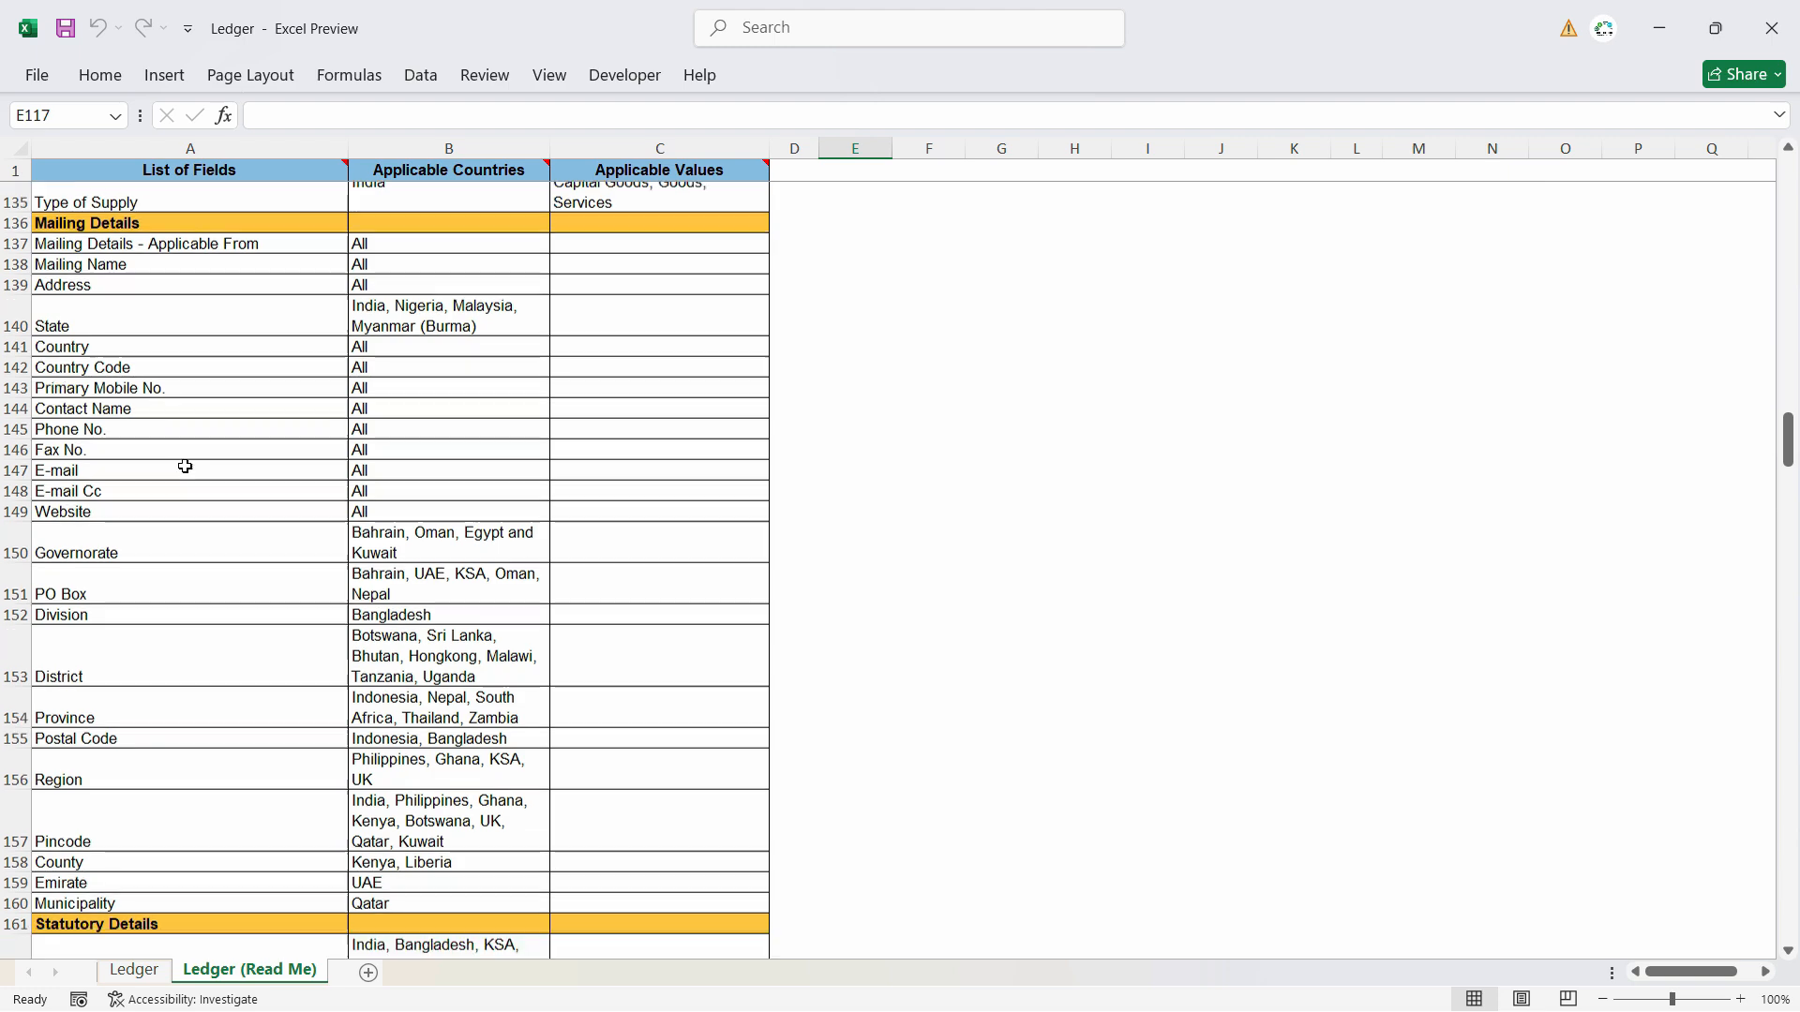
scroll(184, 466, down, 5)
scroll(213, 751, up, 6)
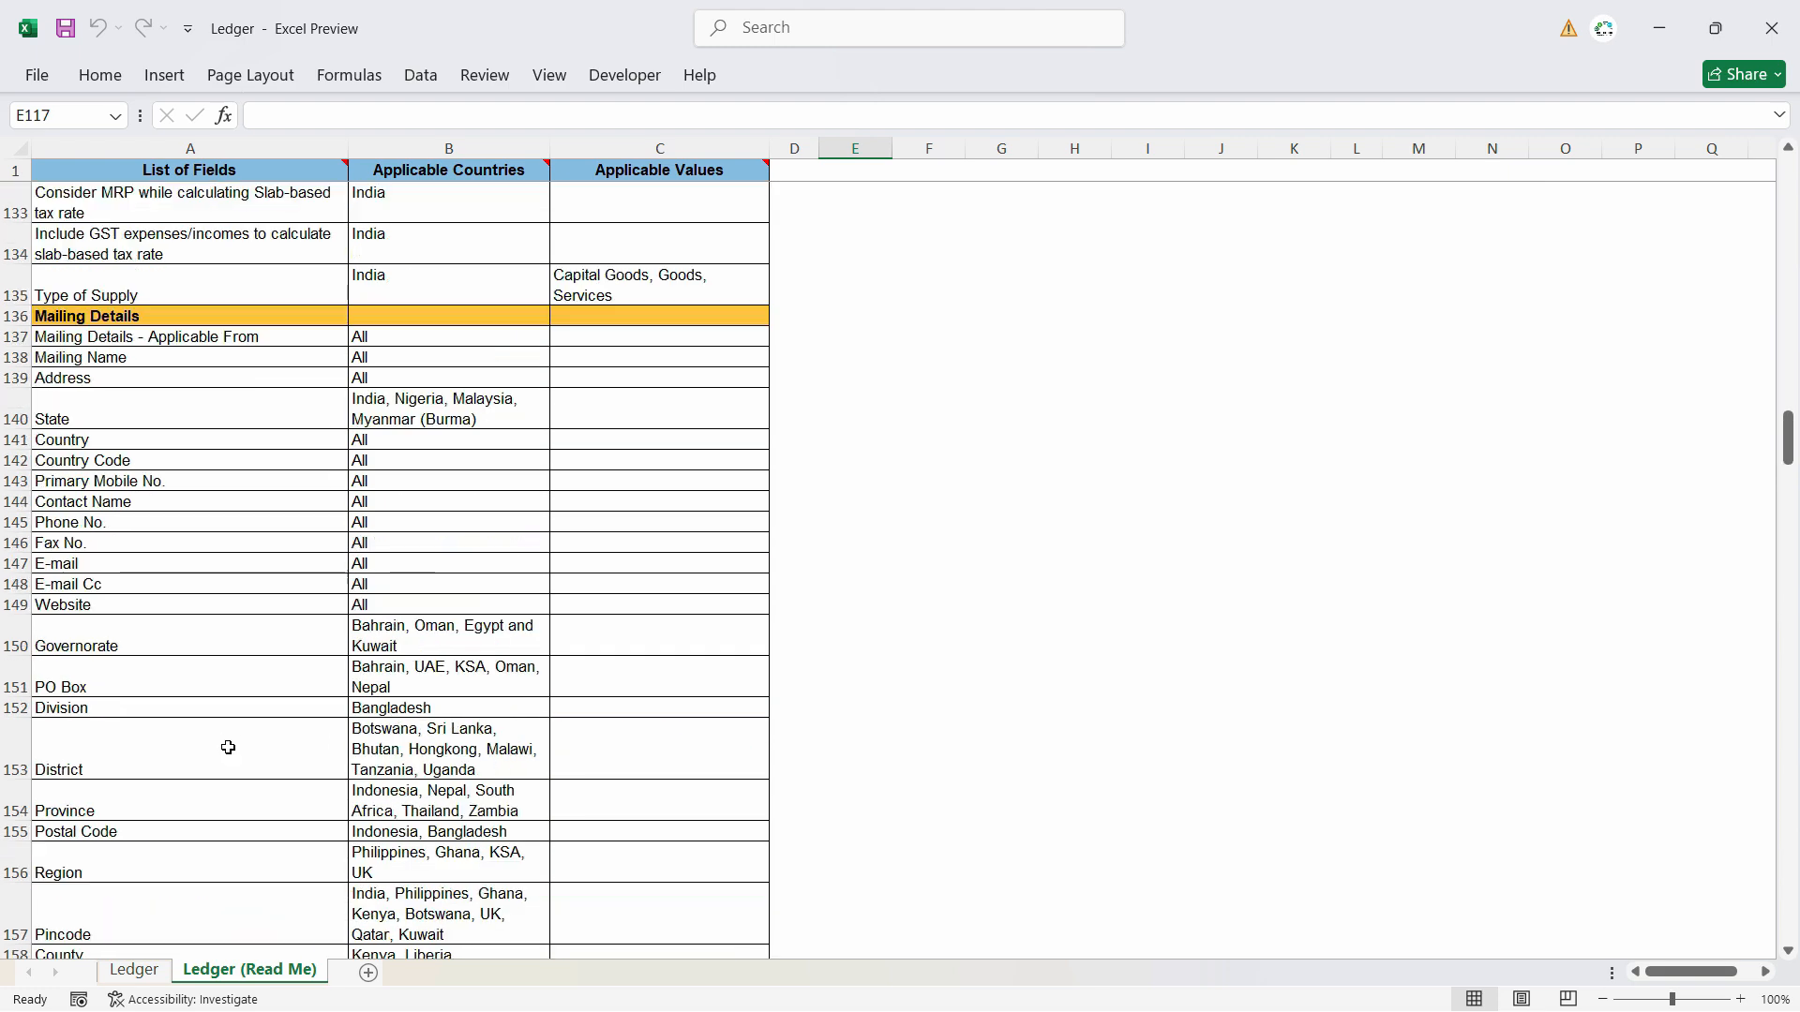
scroll(228, 747, up, 12)
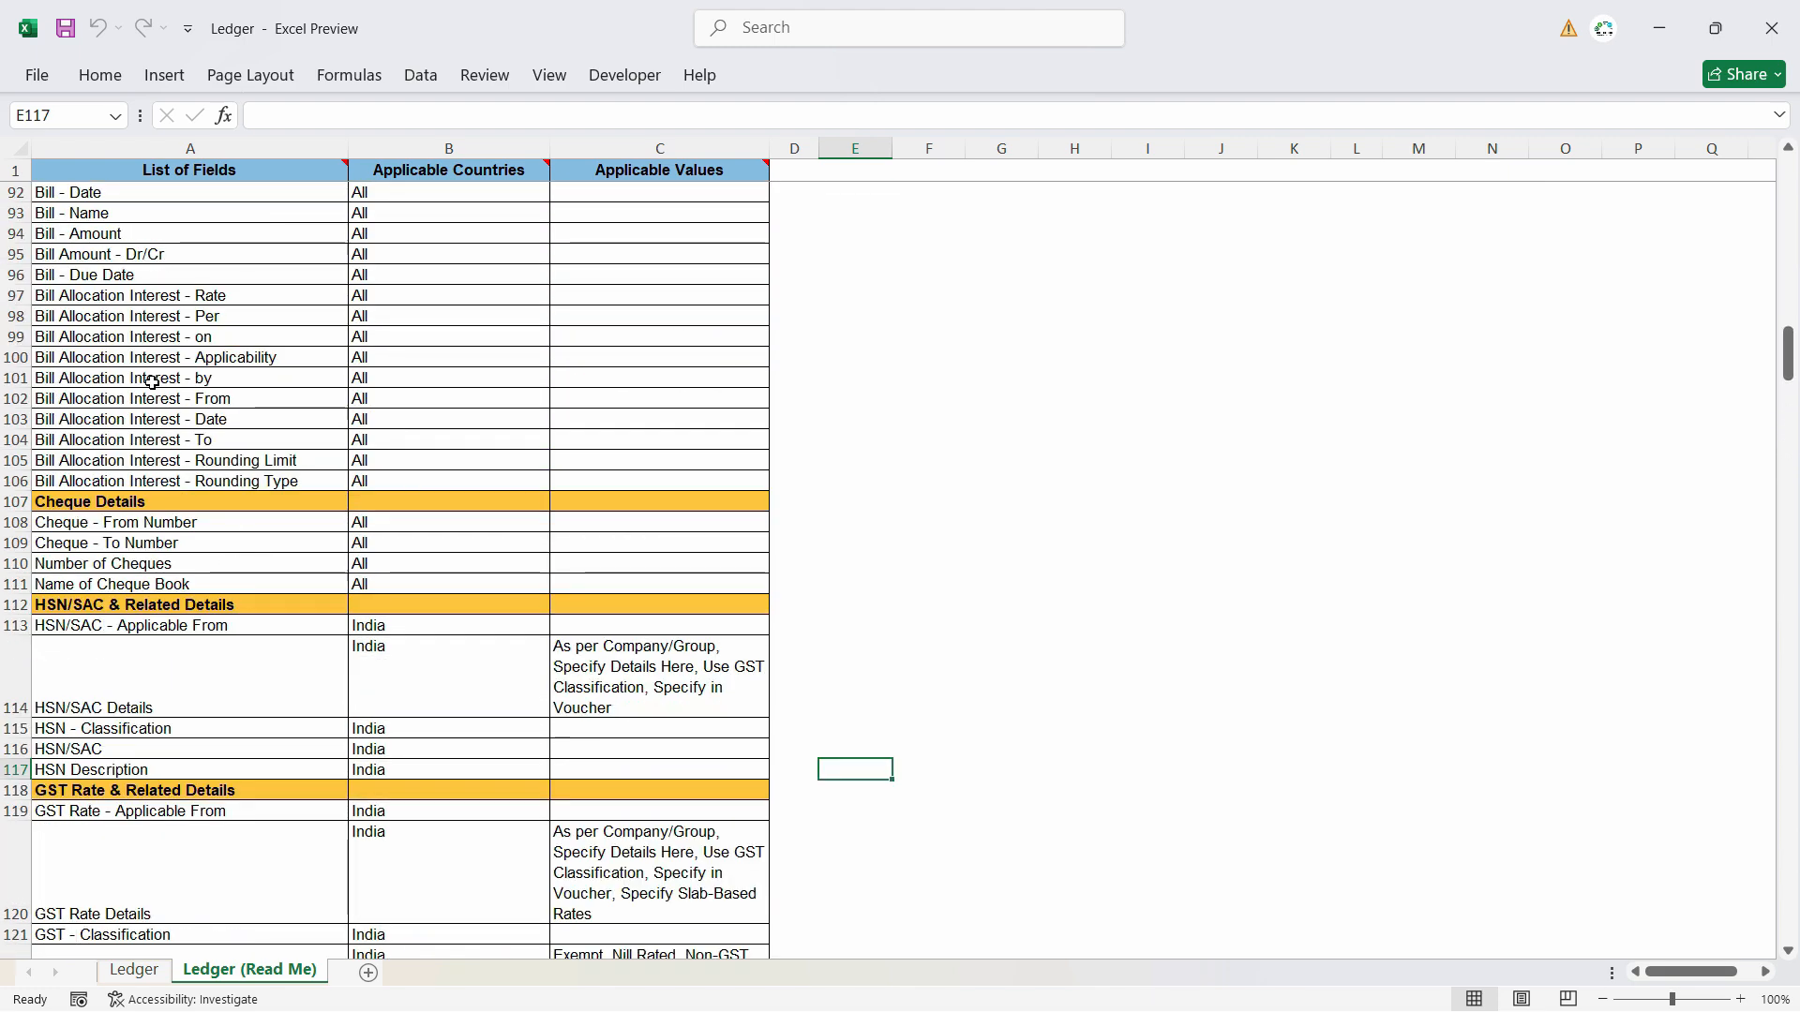
scroll(152, 381, up, 20)
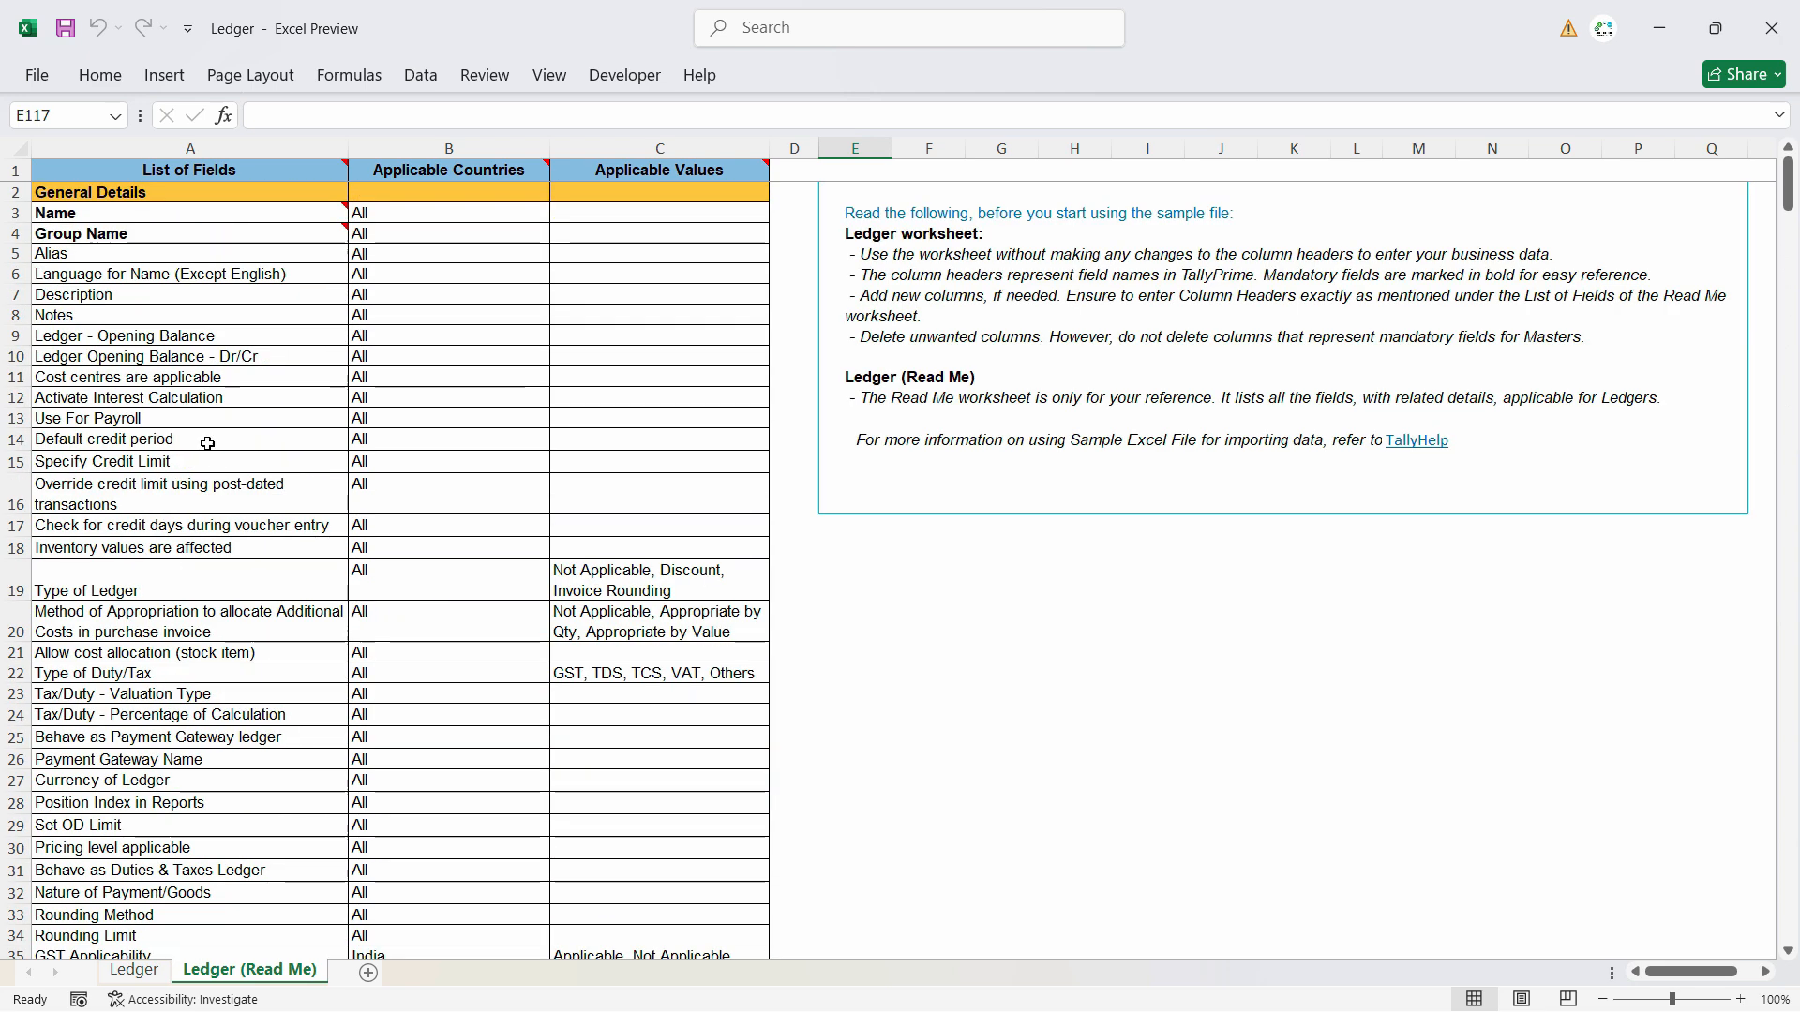
click(102, 269)
click(141, 377)
click(140, 586)
click(141, 694)
scroll(193, 753, down, 3)
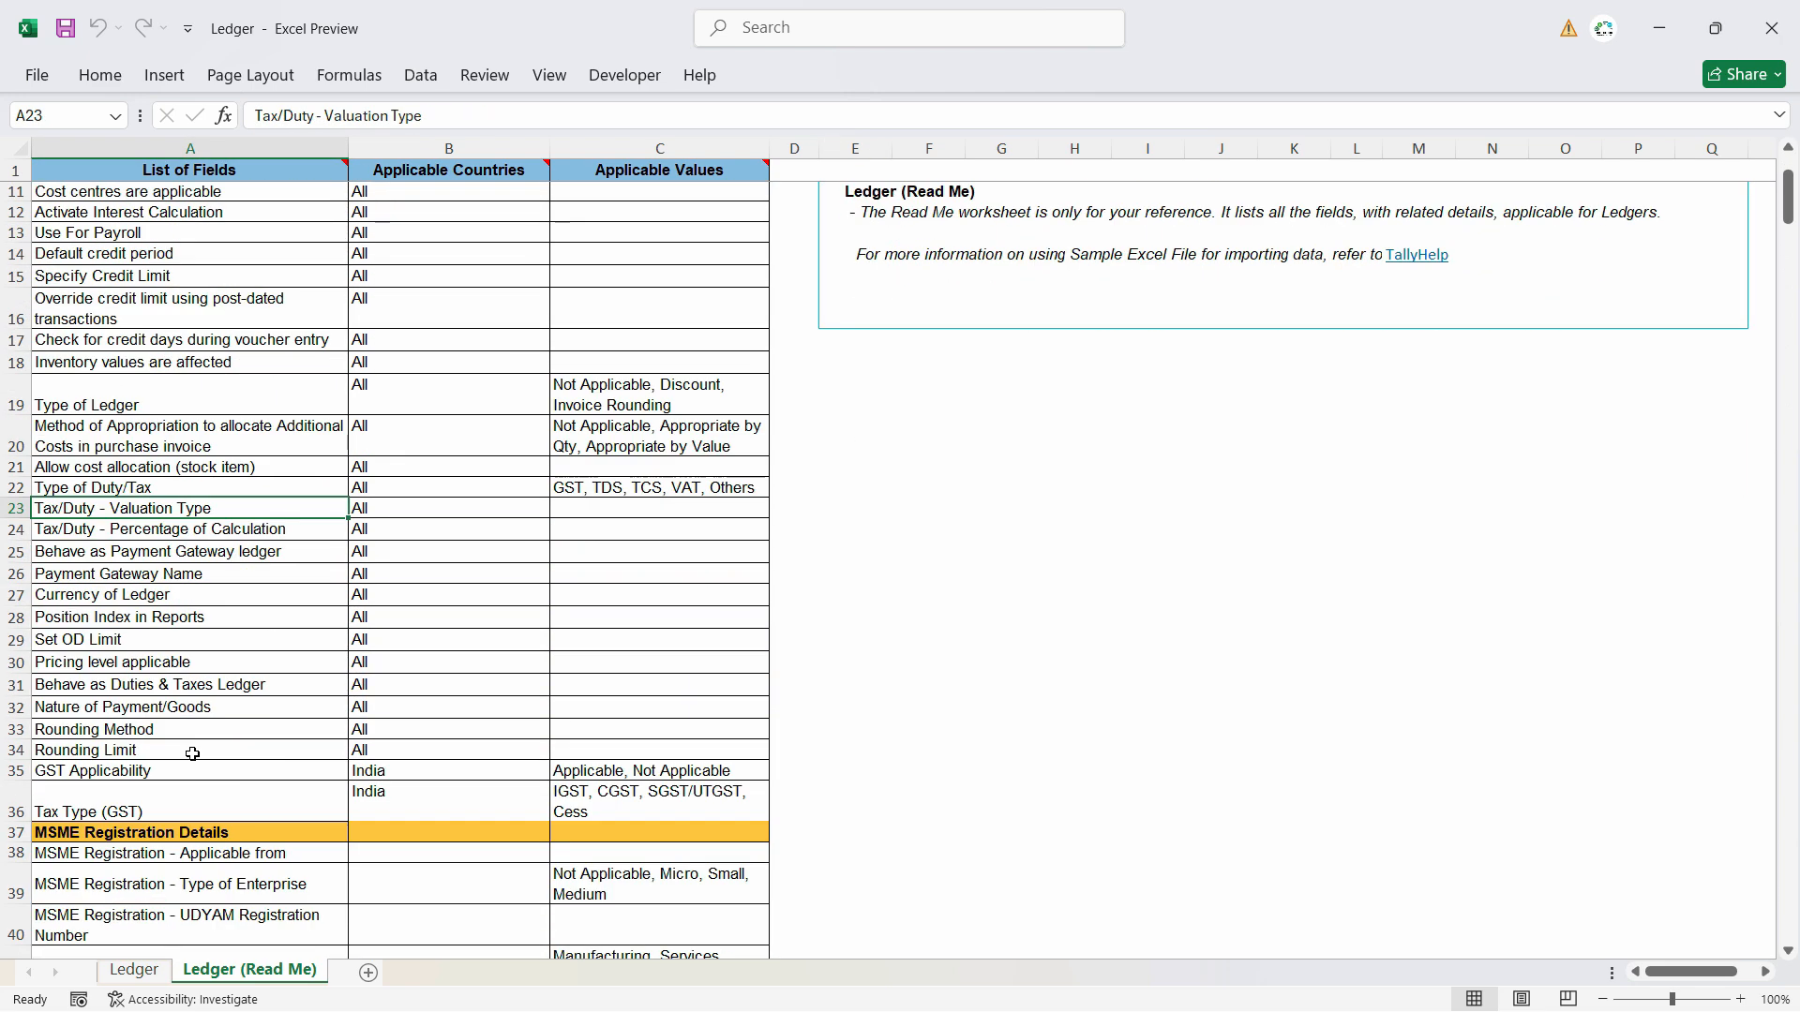
scroll(183, 739, up, 3)
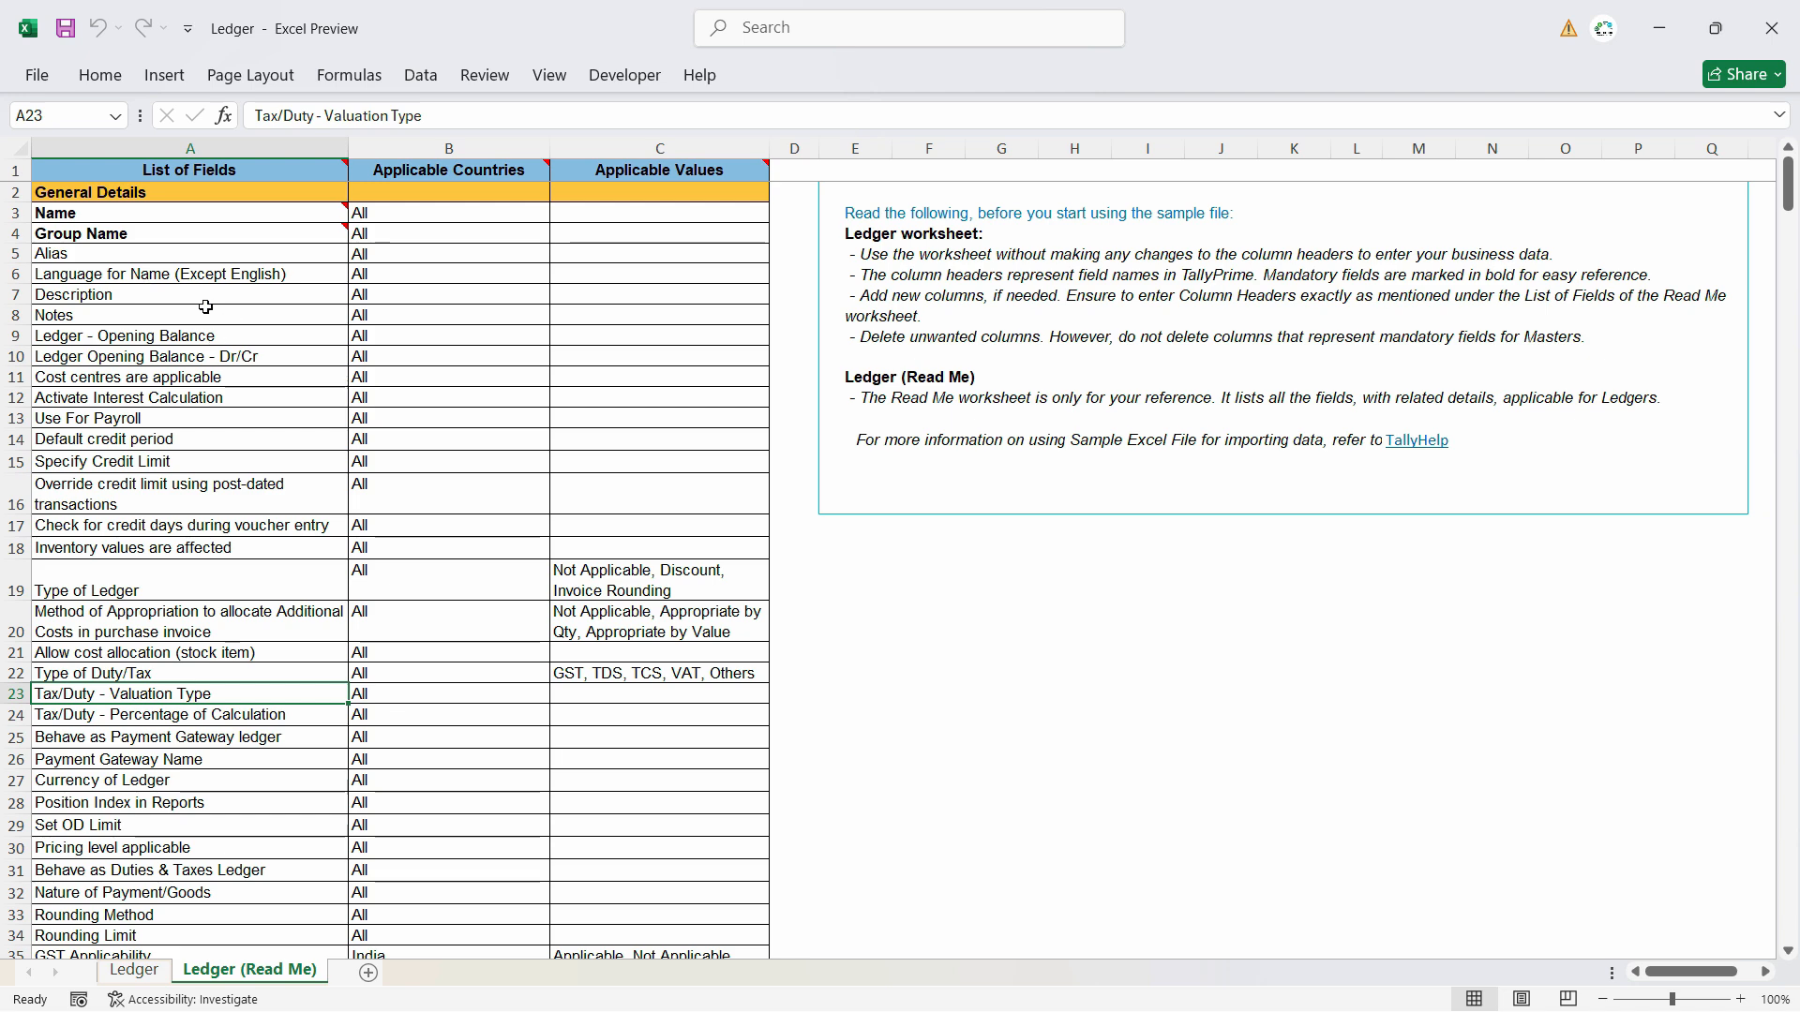
click(134, 970)
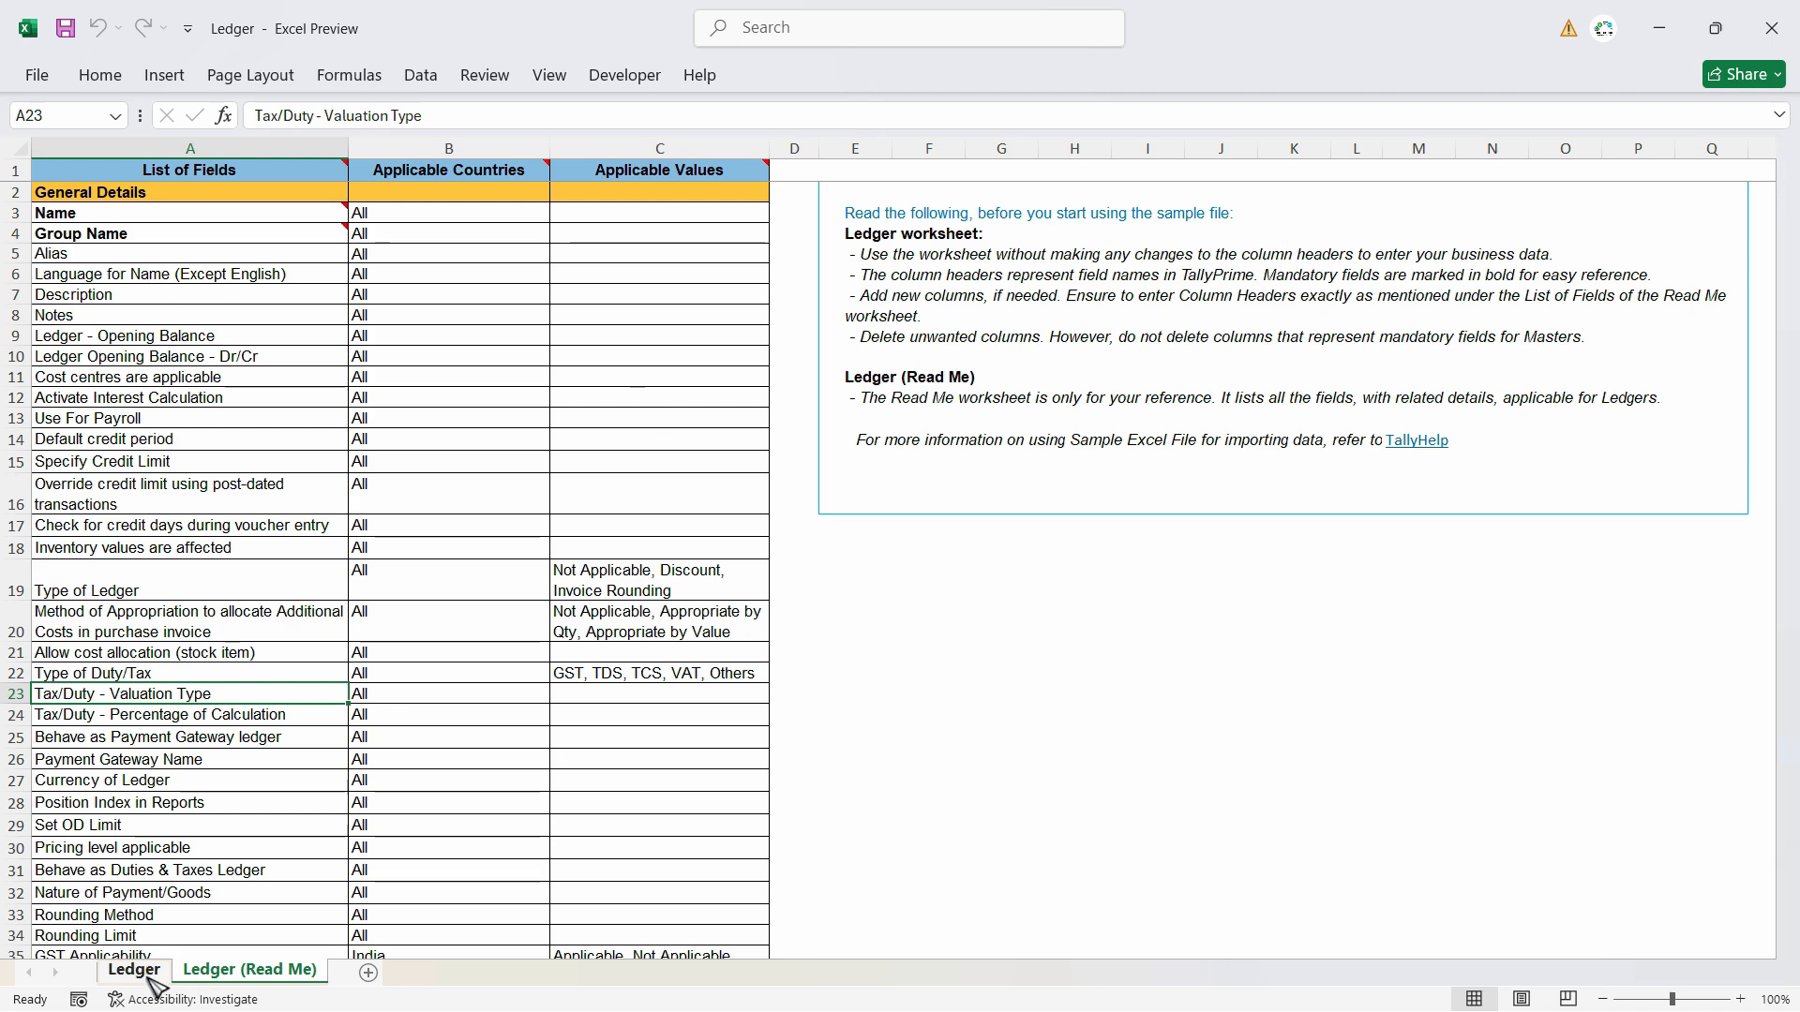
- Review the Ledger sheet's column headers, including the bill columns, and examine the optional fields listed in the Ledger (Read Me) sheet
click(623, 178)
click(835, 172)
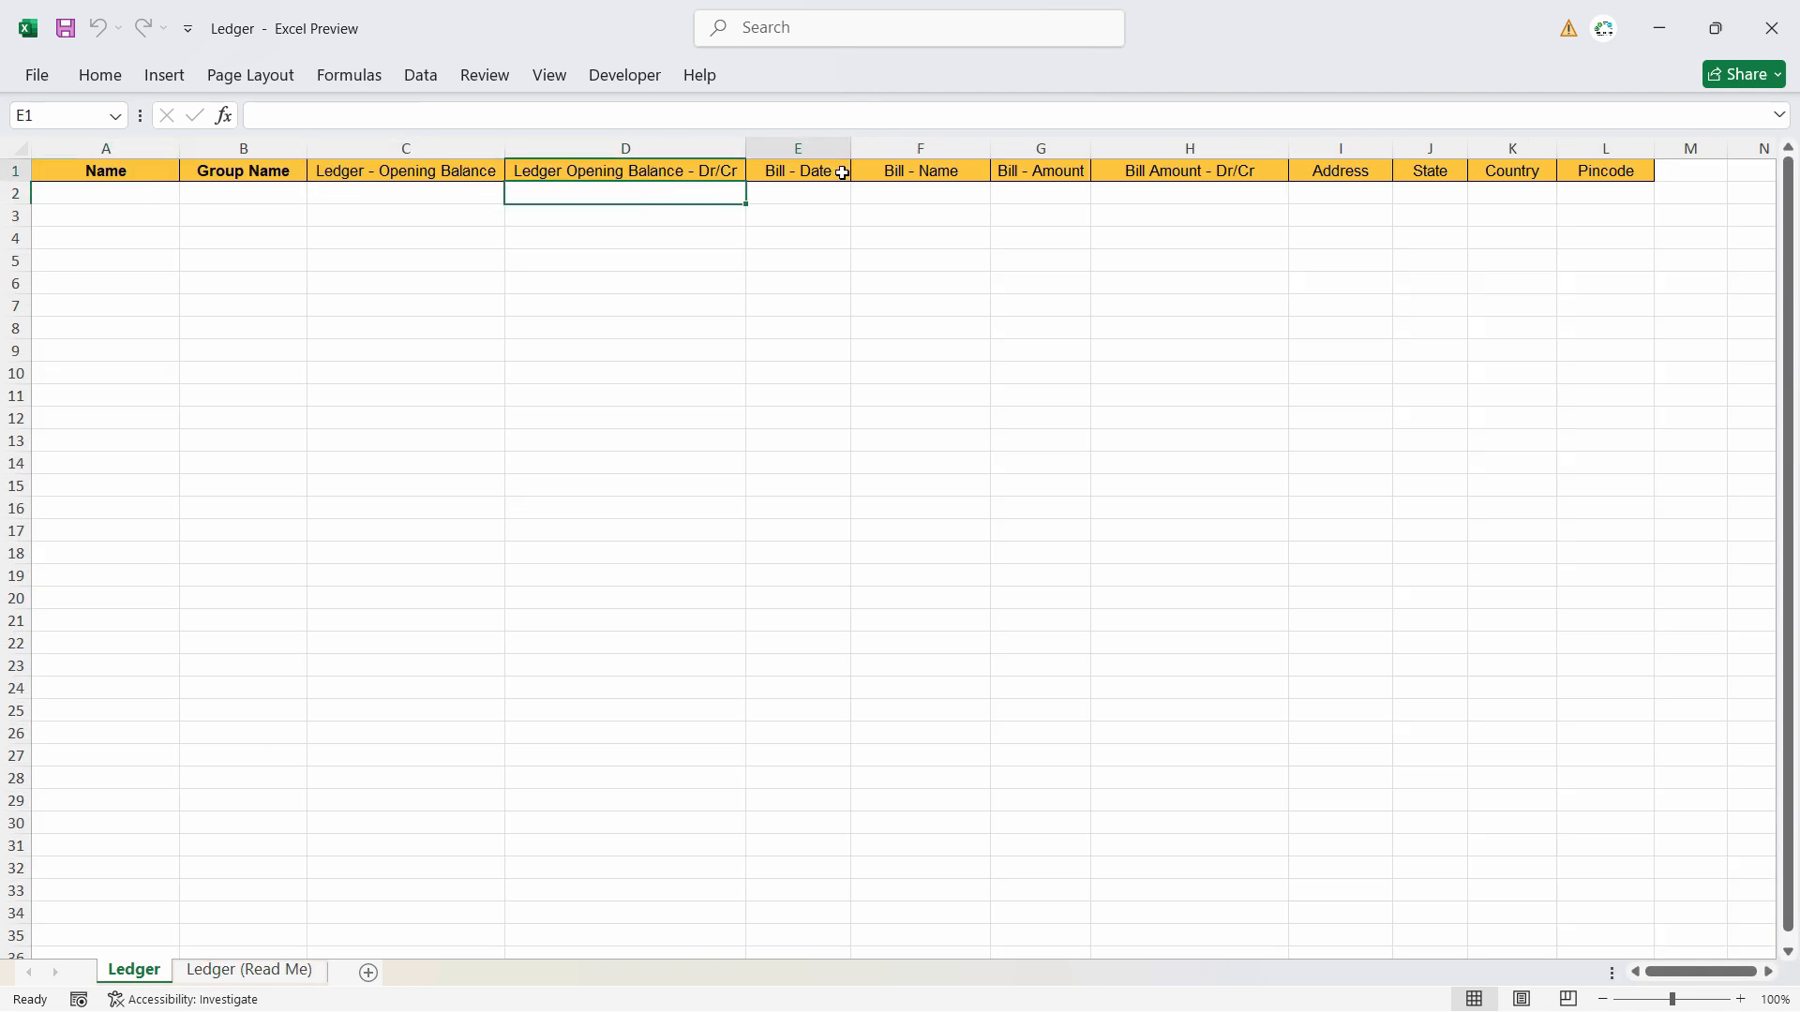
click(1054, 174)
click(1189, 172)
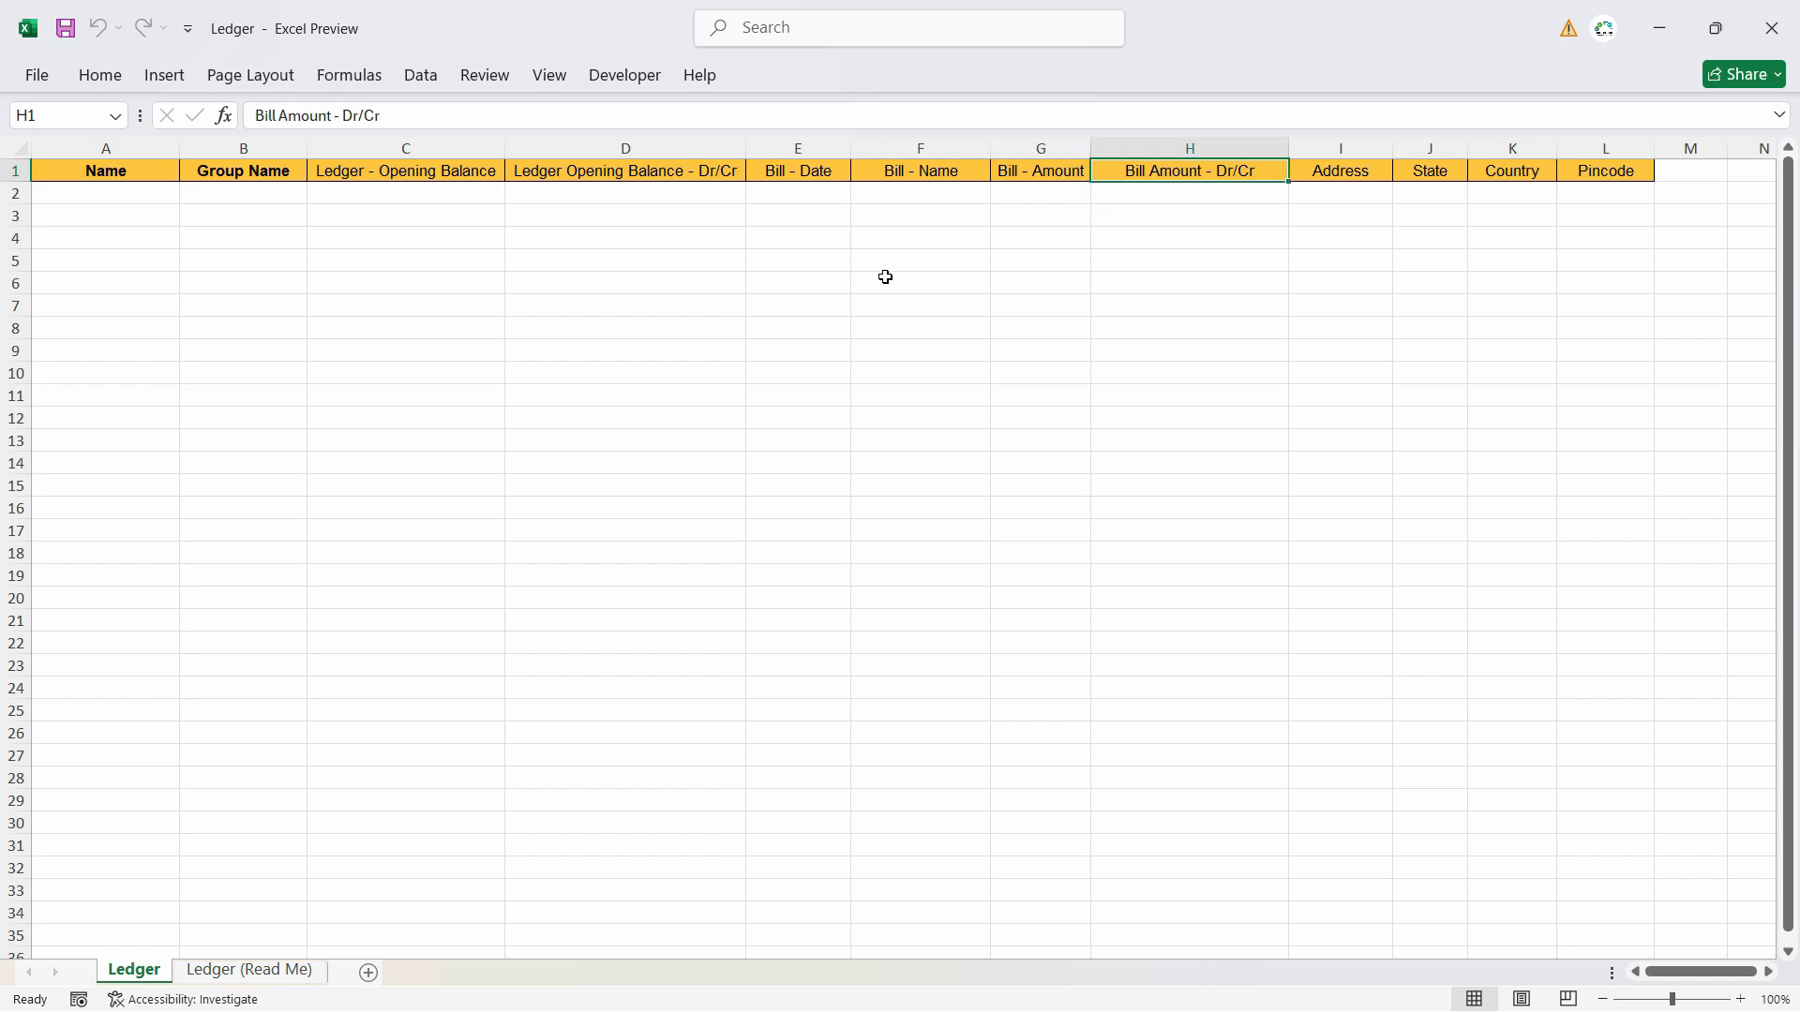
click(70, 199)
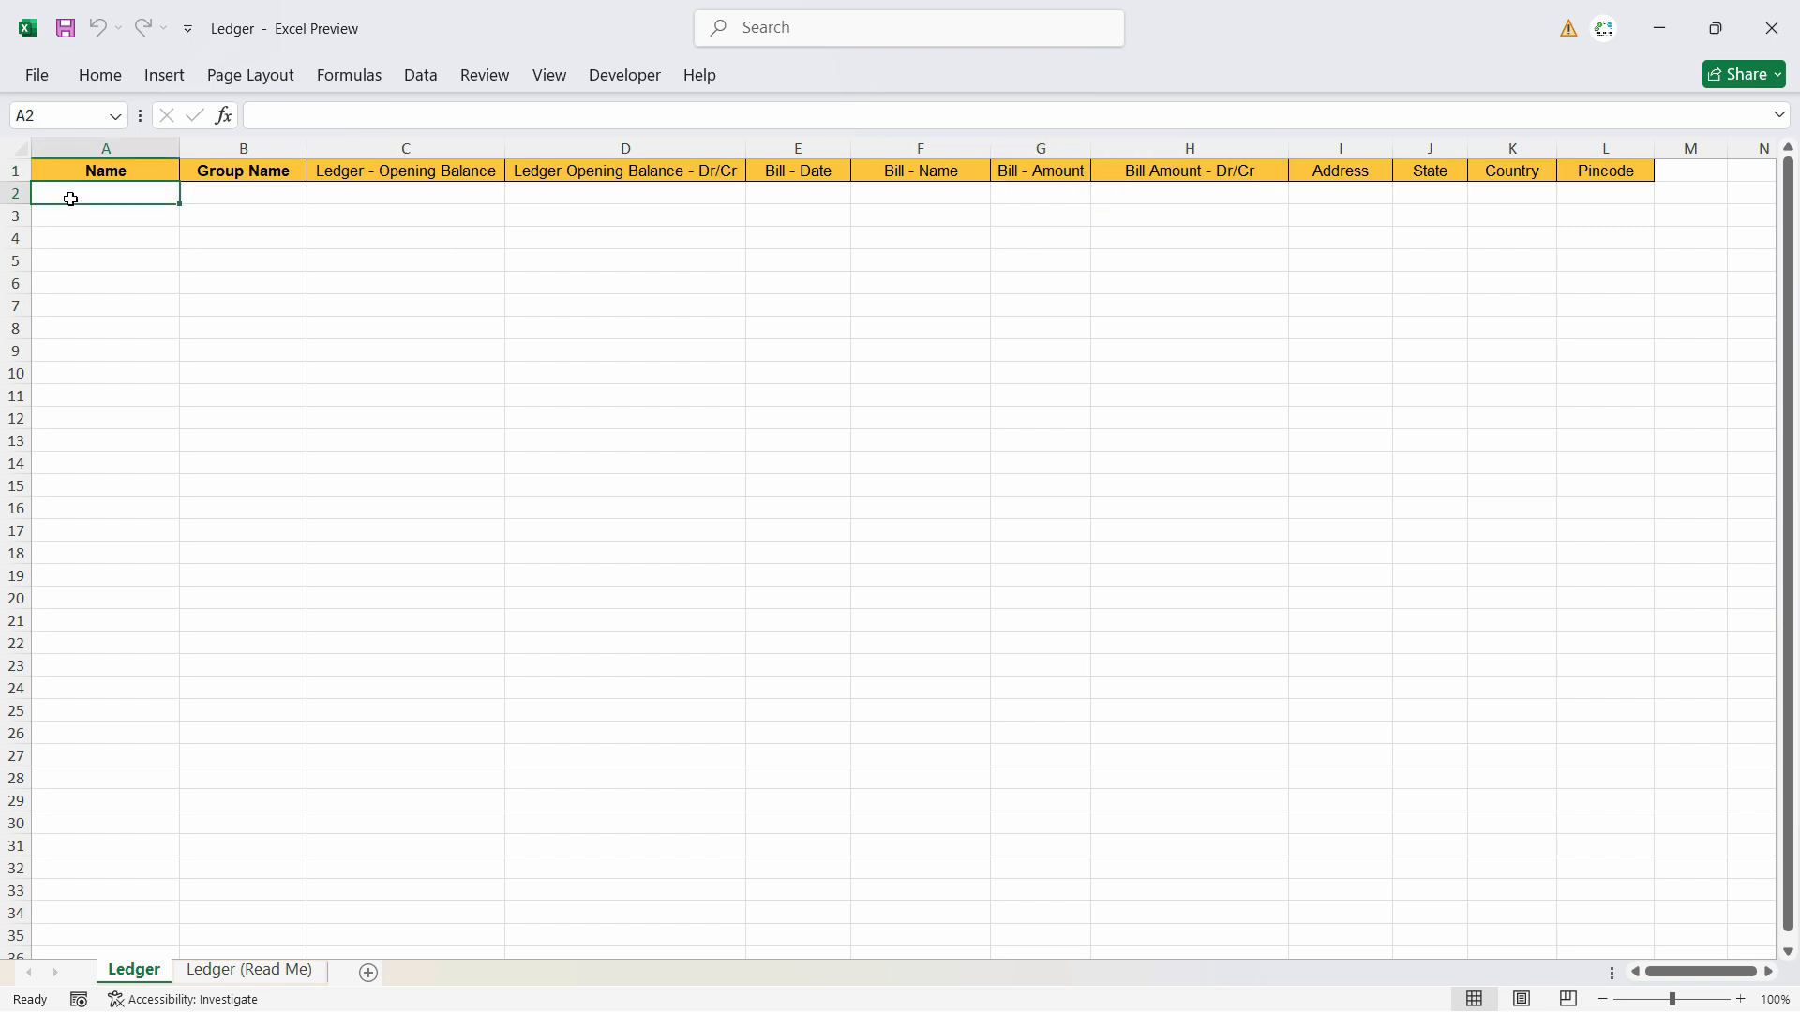
key(ctrl+Page_Down)
click(100, 296)
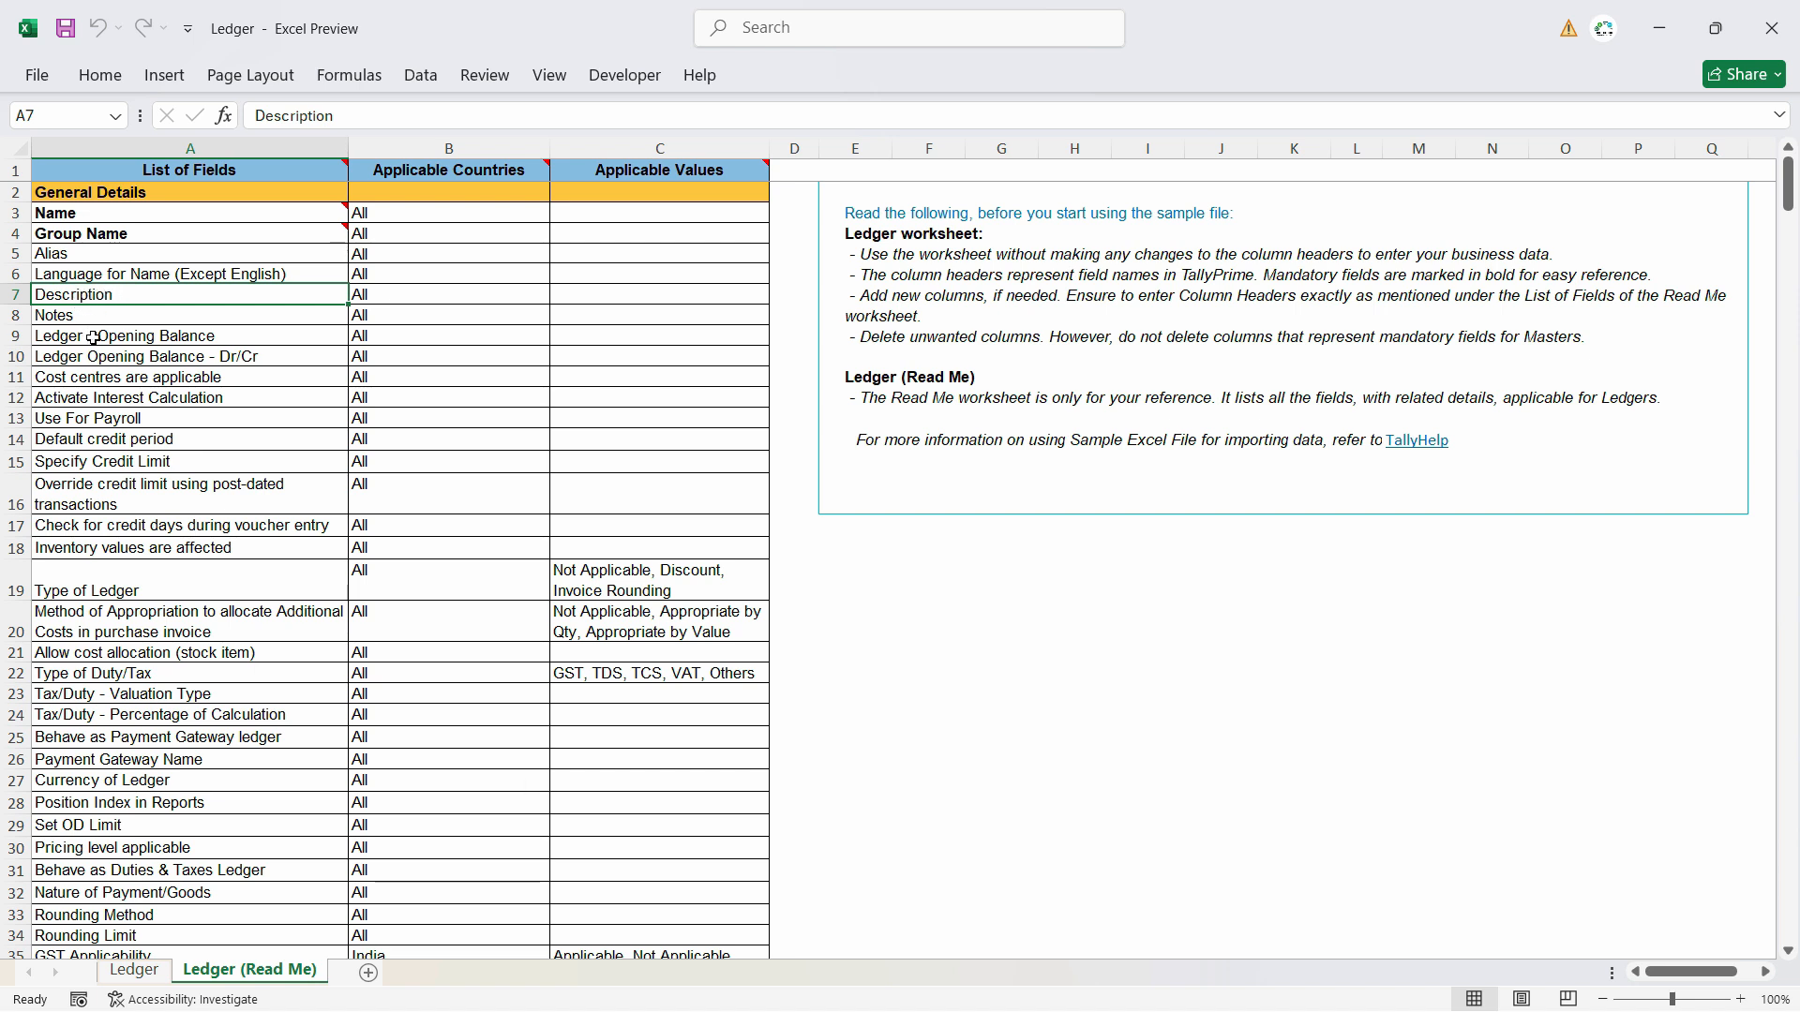
click(179, 455)
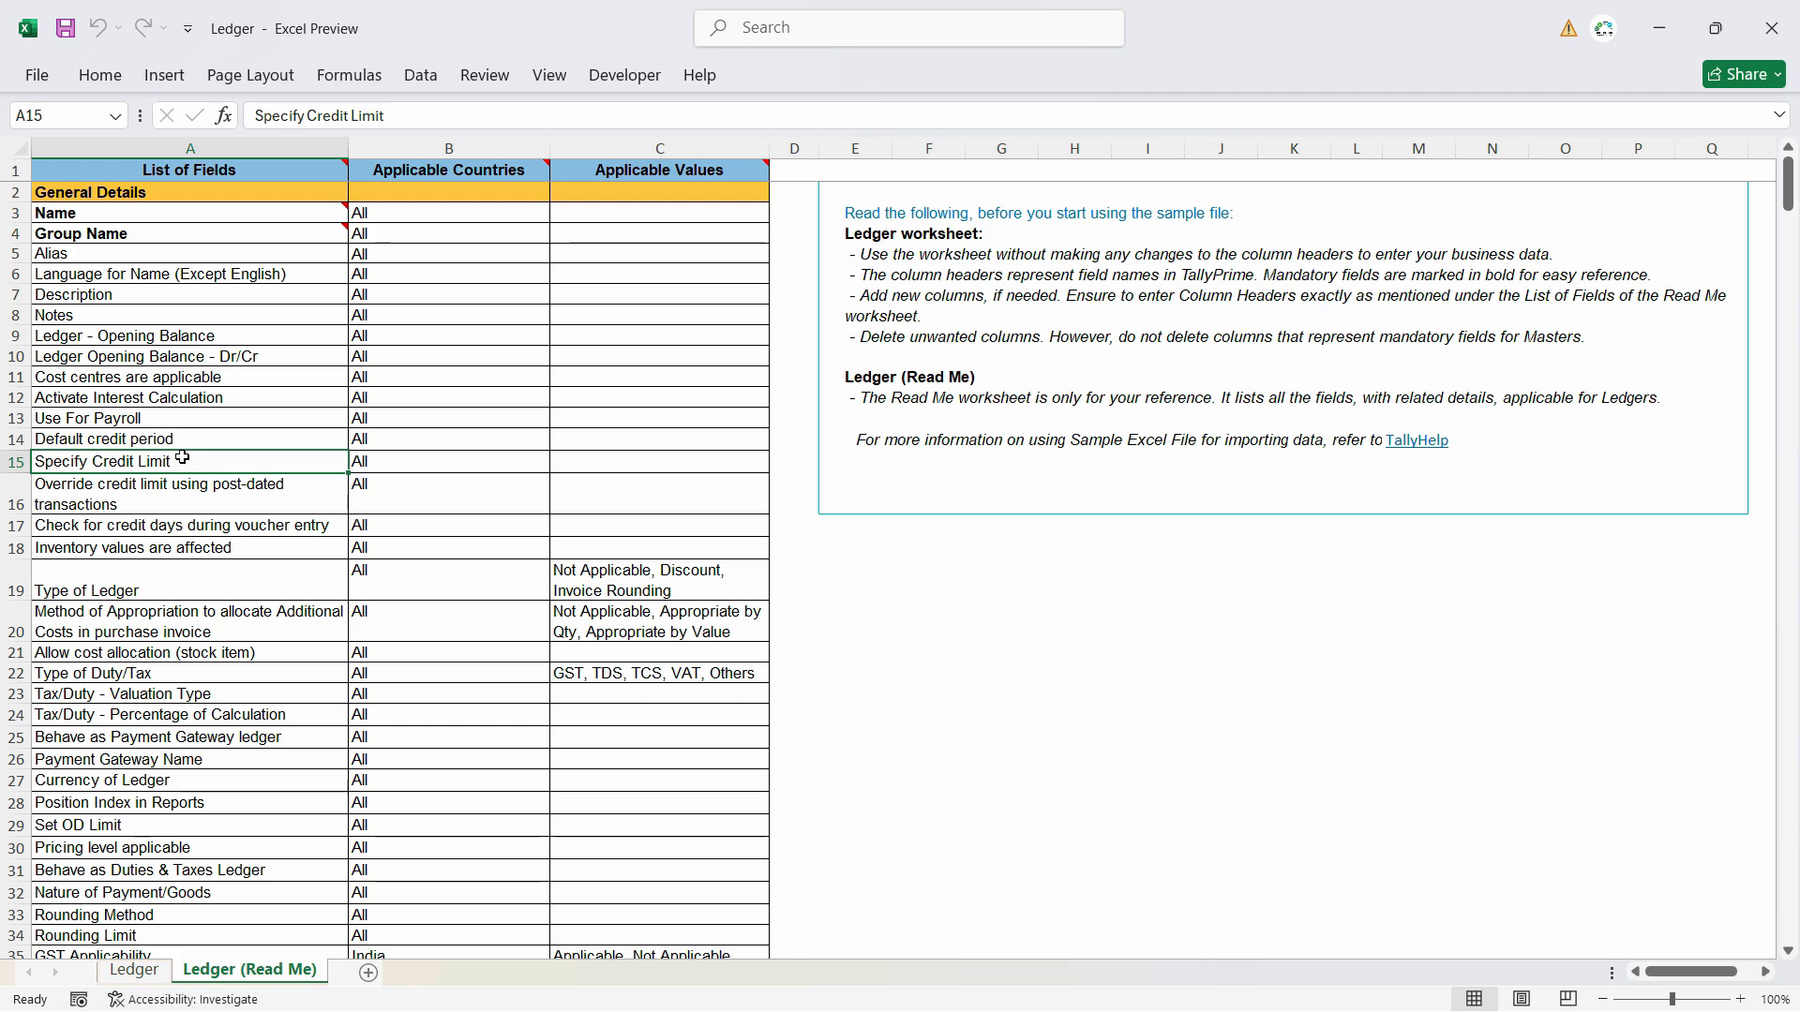
click(152, 420)
click(152, 440)
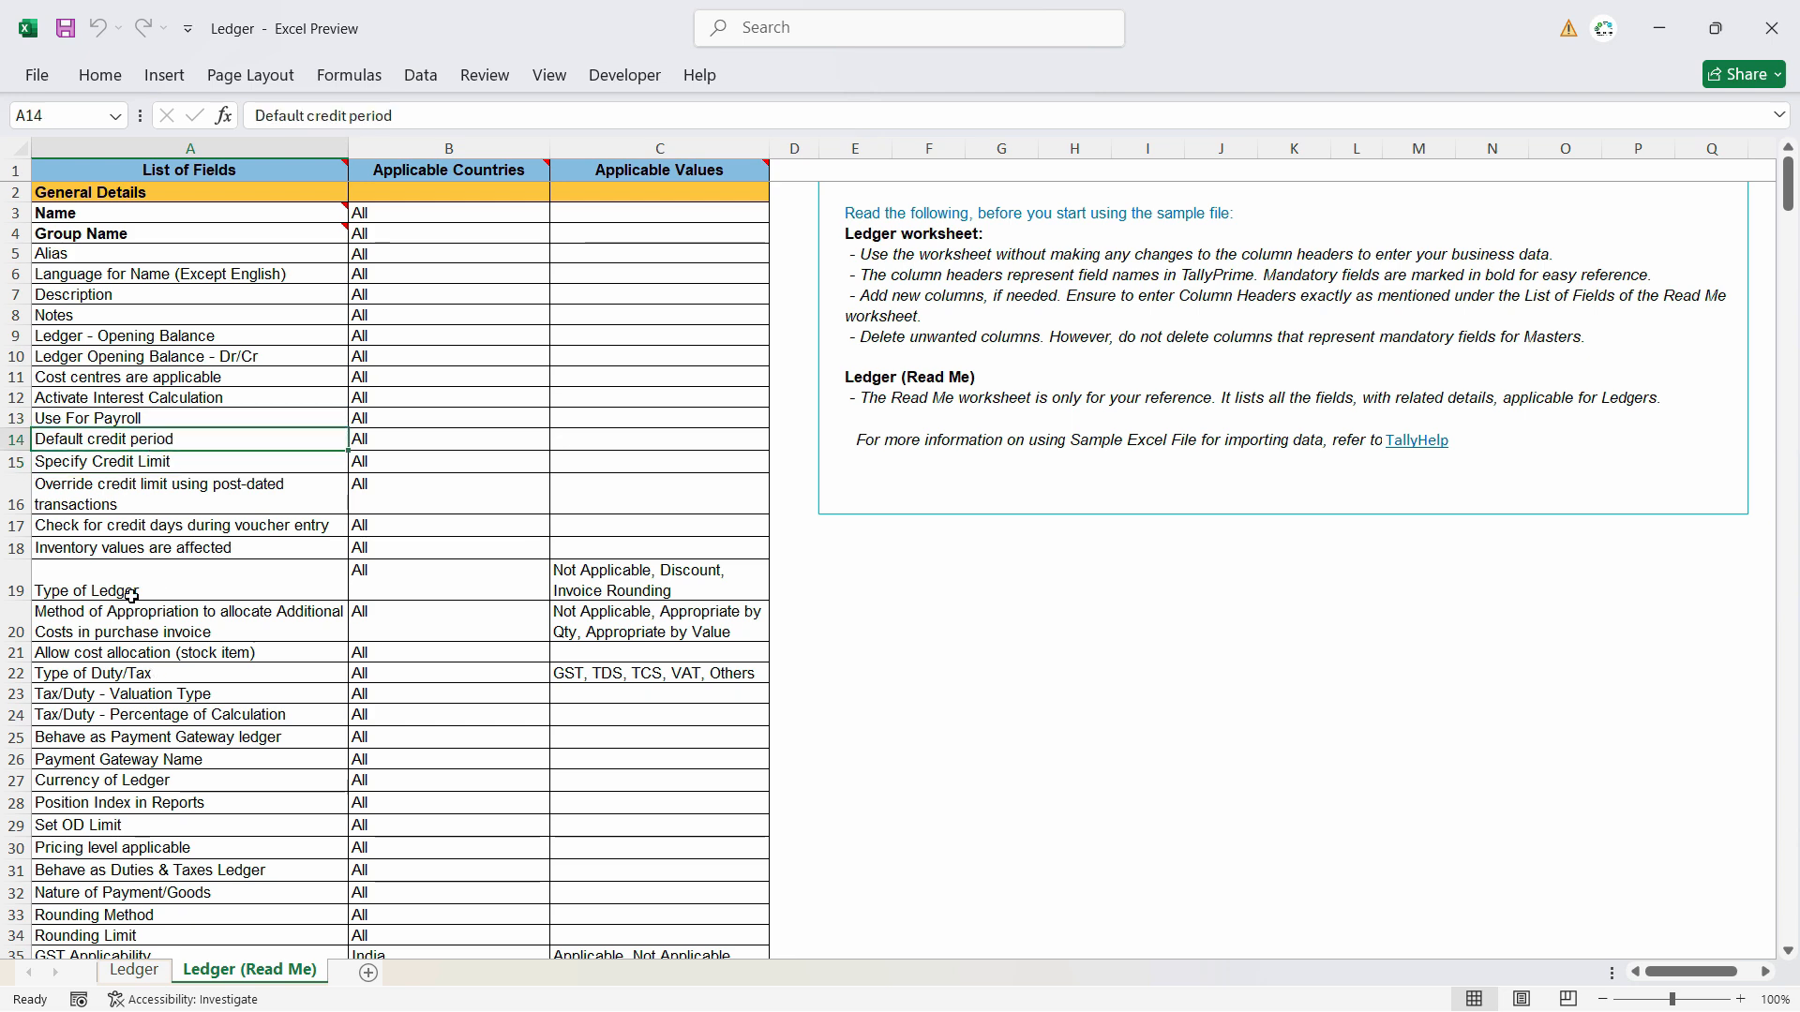
click(125, 585)
click(126, 715)
scroll(127, 729, down, 5)
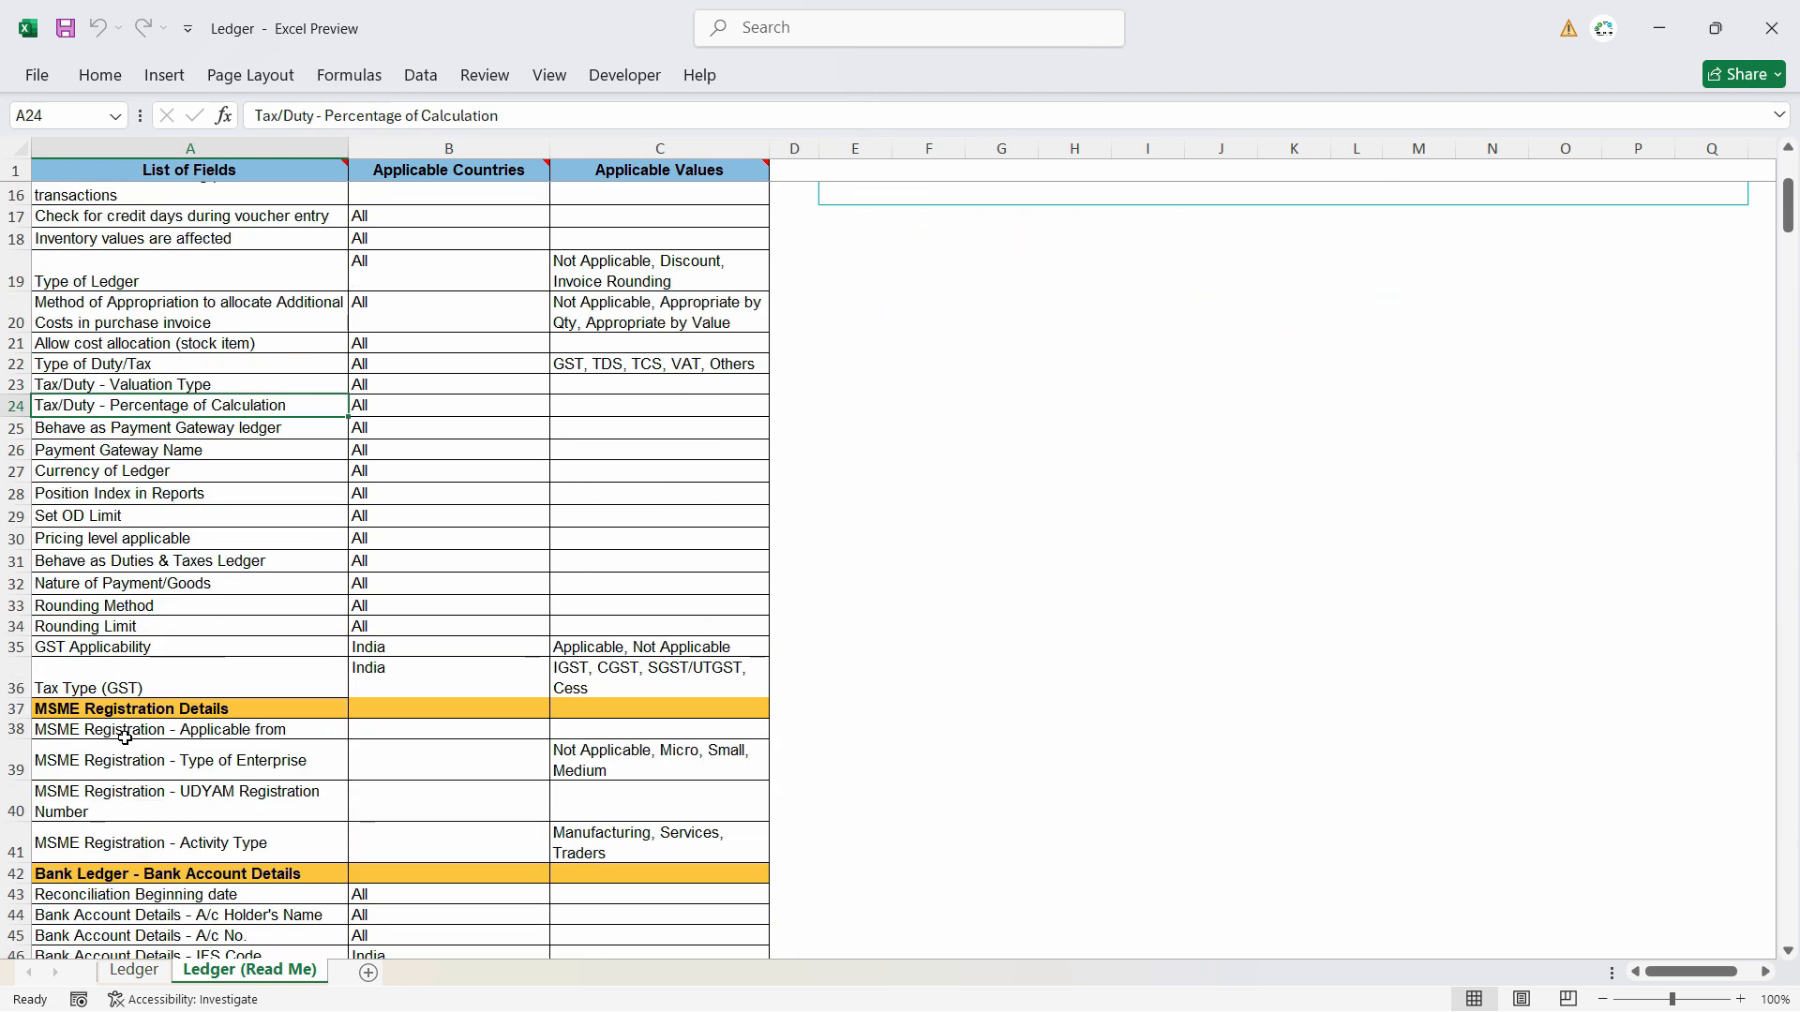
click(99, 470)
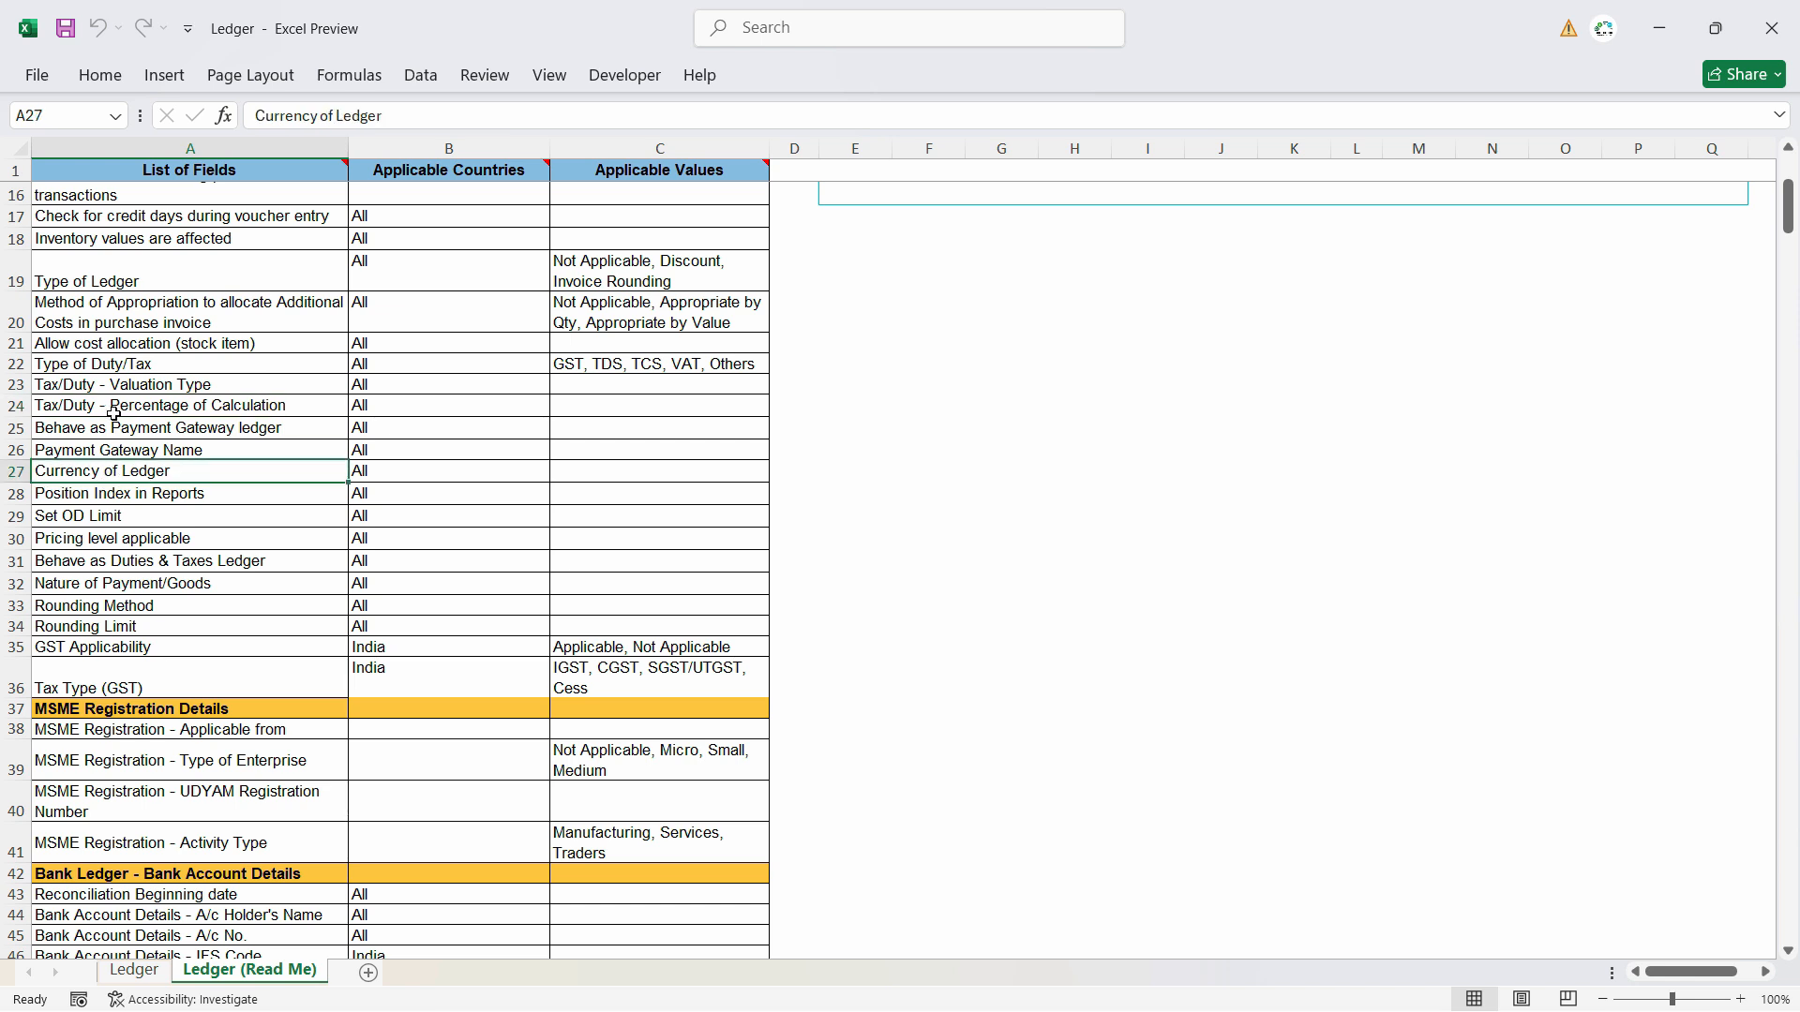
click(130, 369)
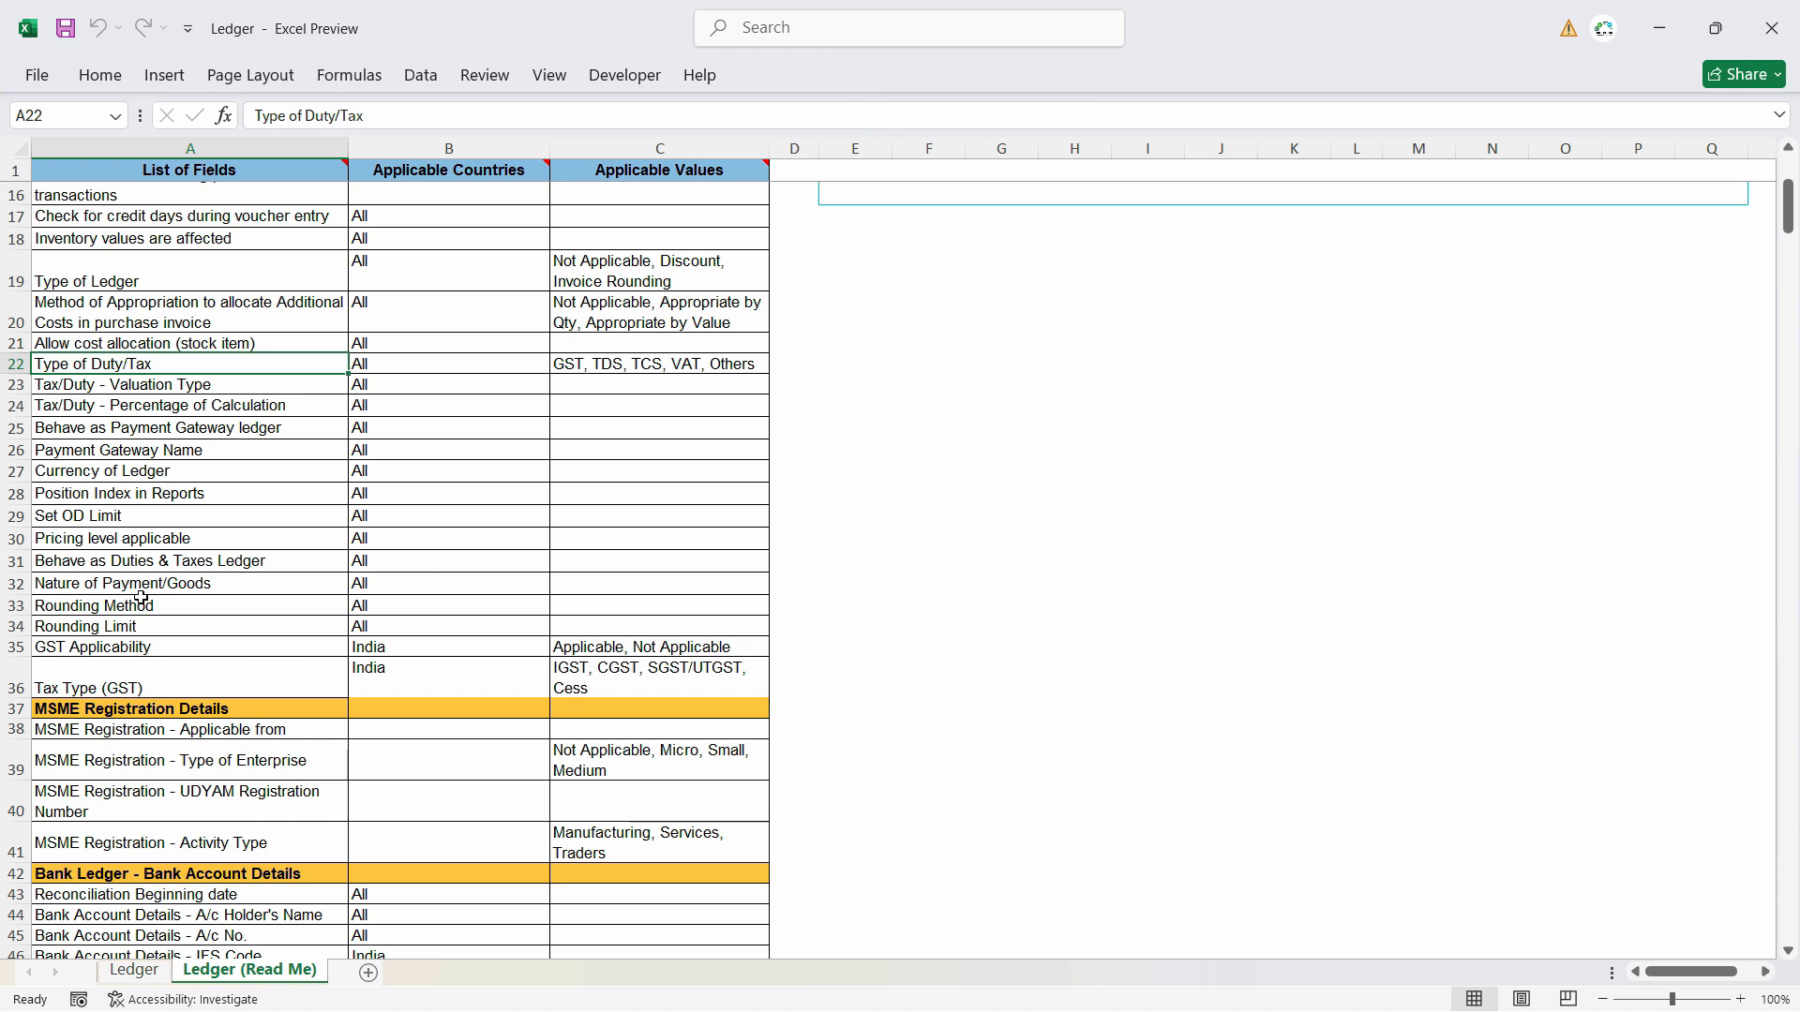
- Delete the four bill columns, Bill - Date through Bill Amount - Dr/Cr, from the Ledger sheet
key(ctrl+Page_Up)
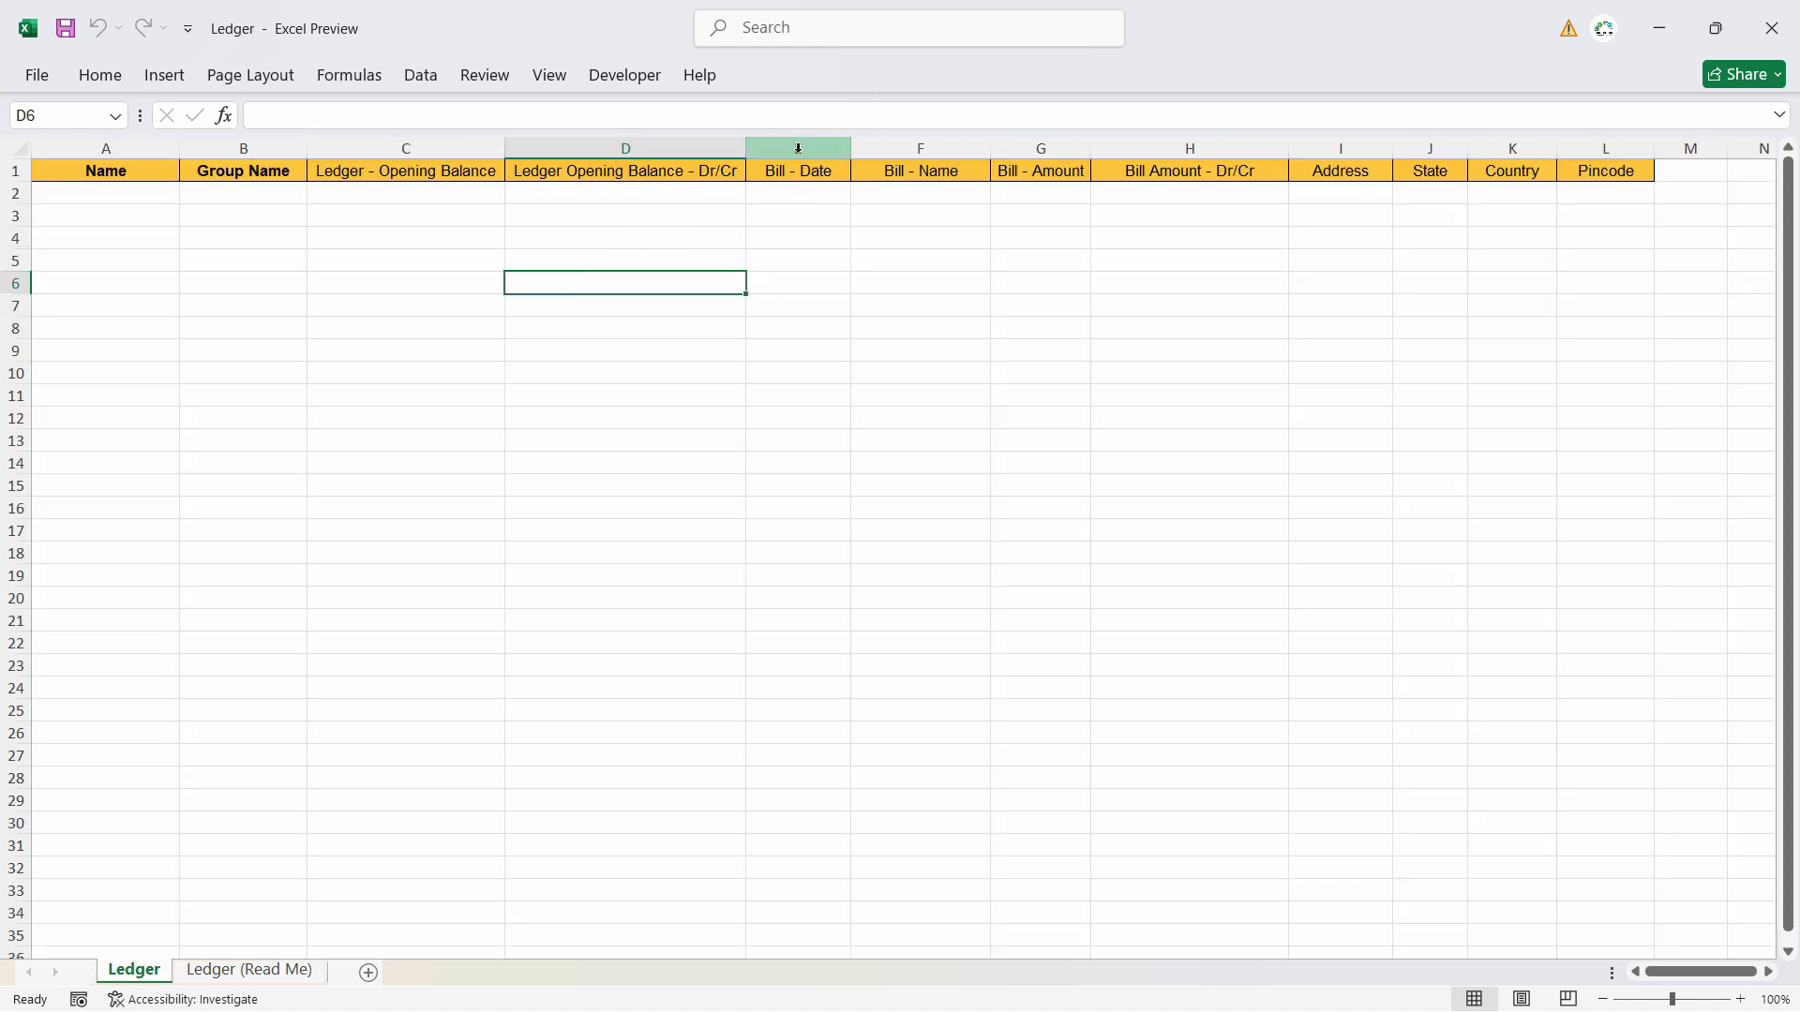
drag(798, 148, 1210, 147)
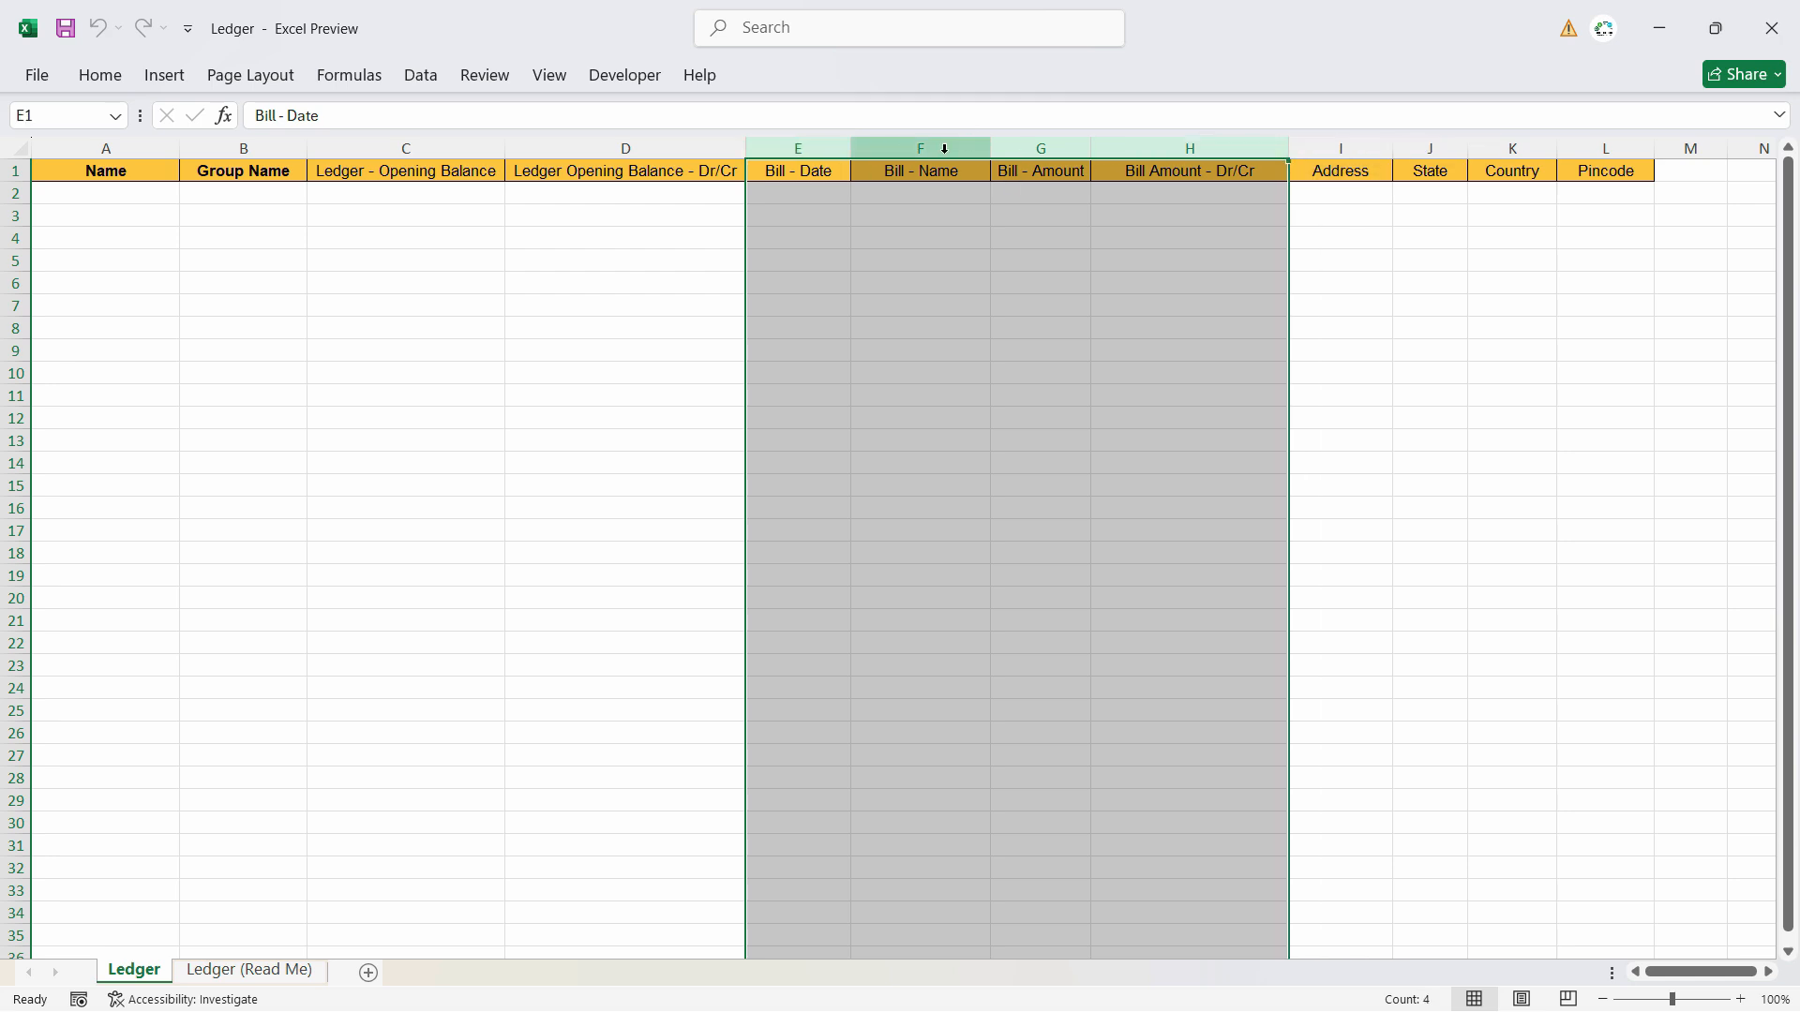
right_click(915, 148)
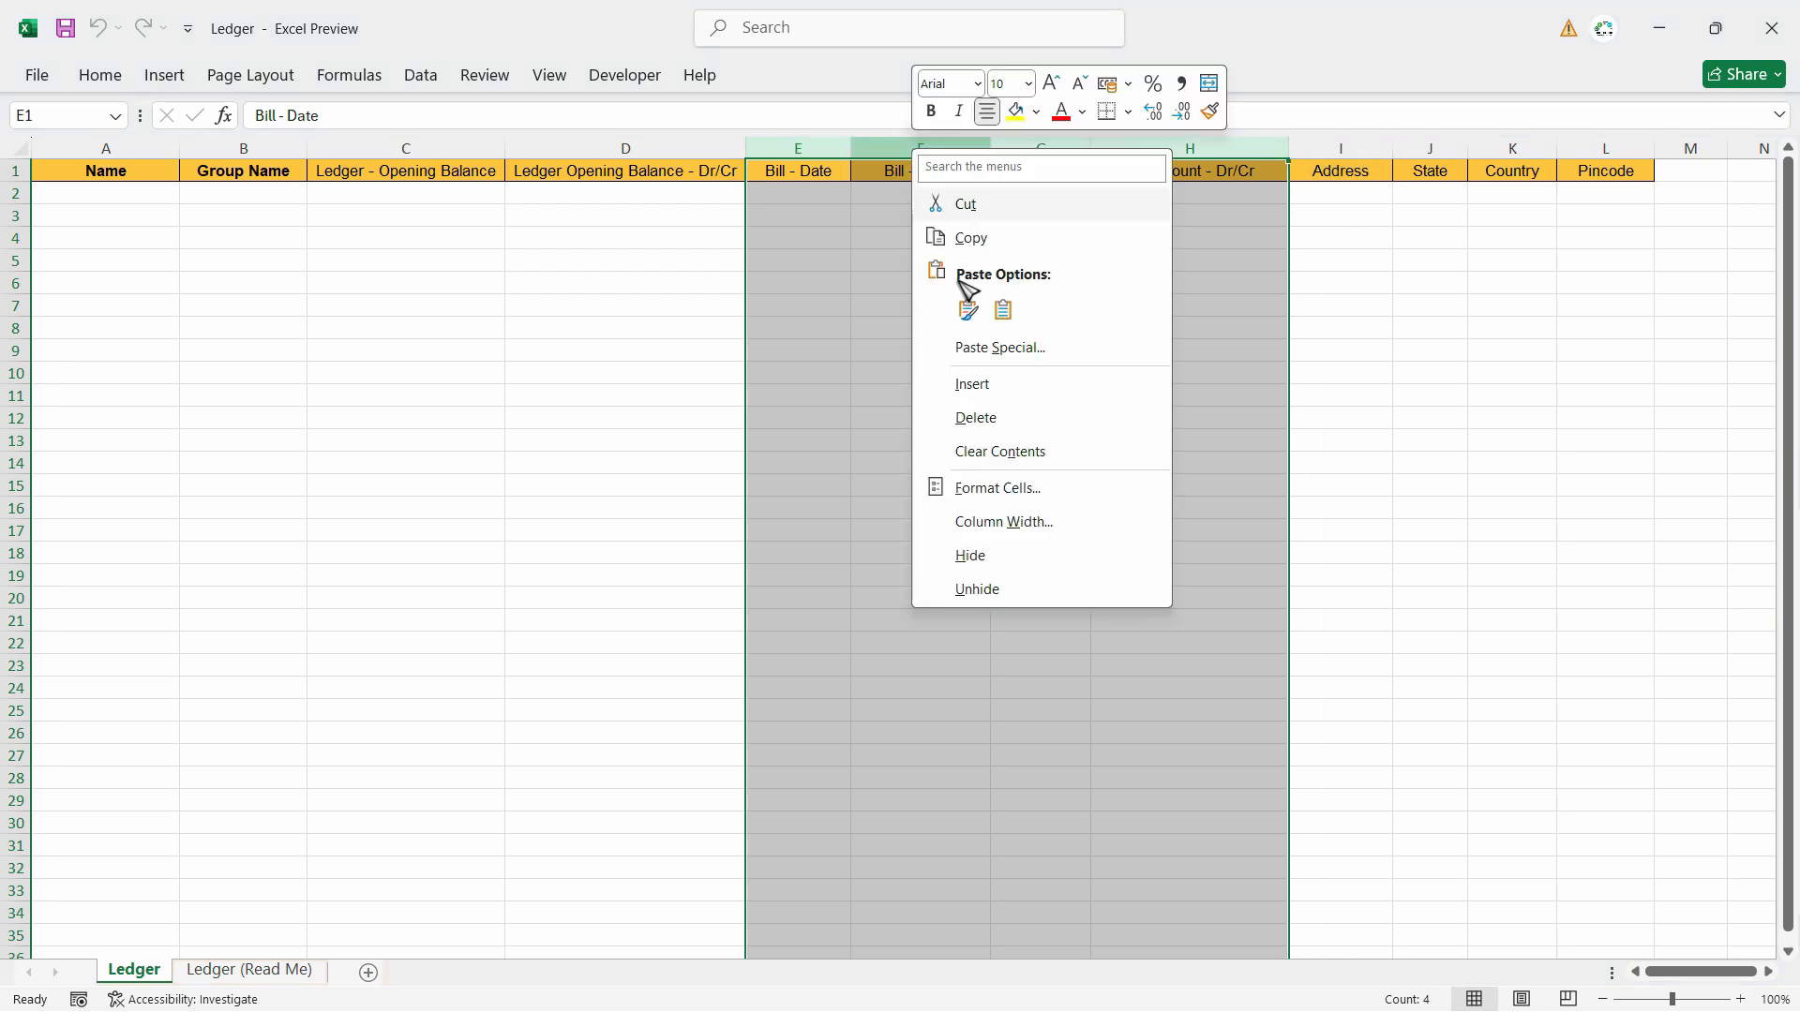
click(994, 423)
- Copy the Ledger sheet's header row from Name to Pincode and paste it into a ChatGPT prompt at chatgpt.com
drag(104, 170, 1022, 173)
key(ctrl+c)
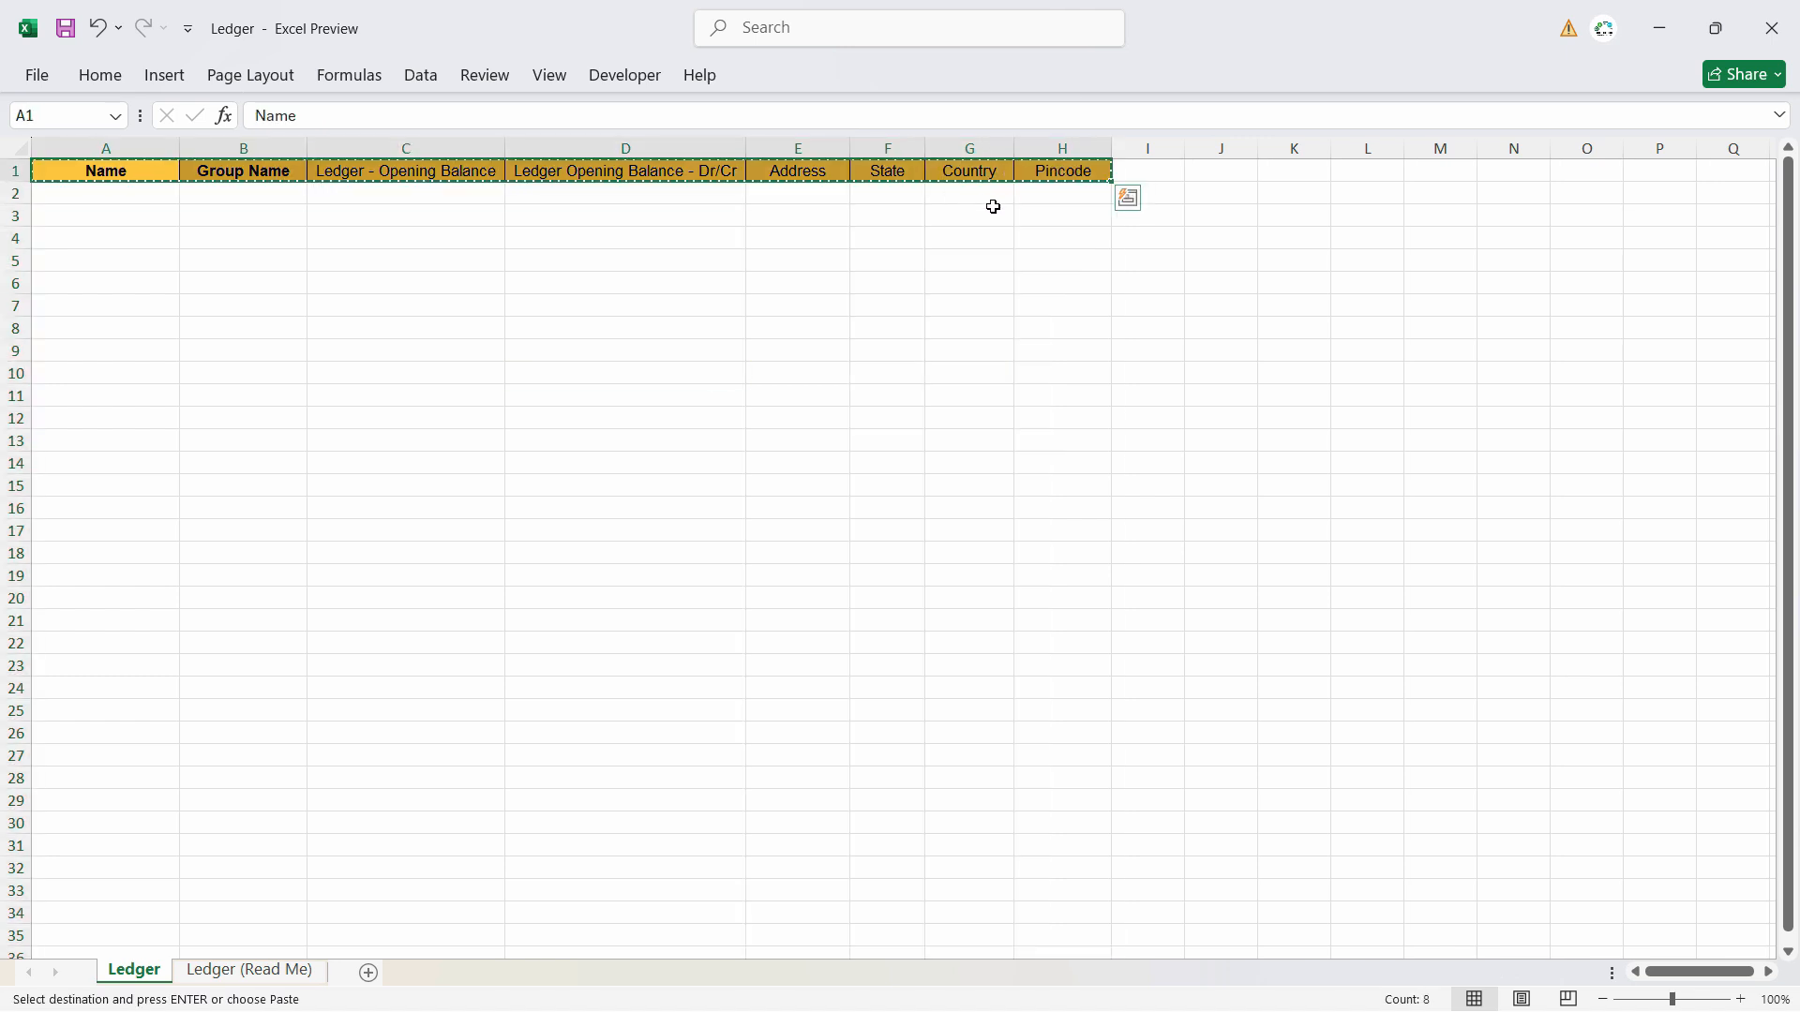
text(chatgpt.com)
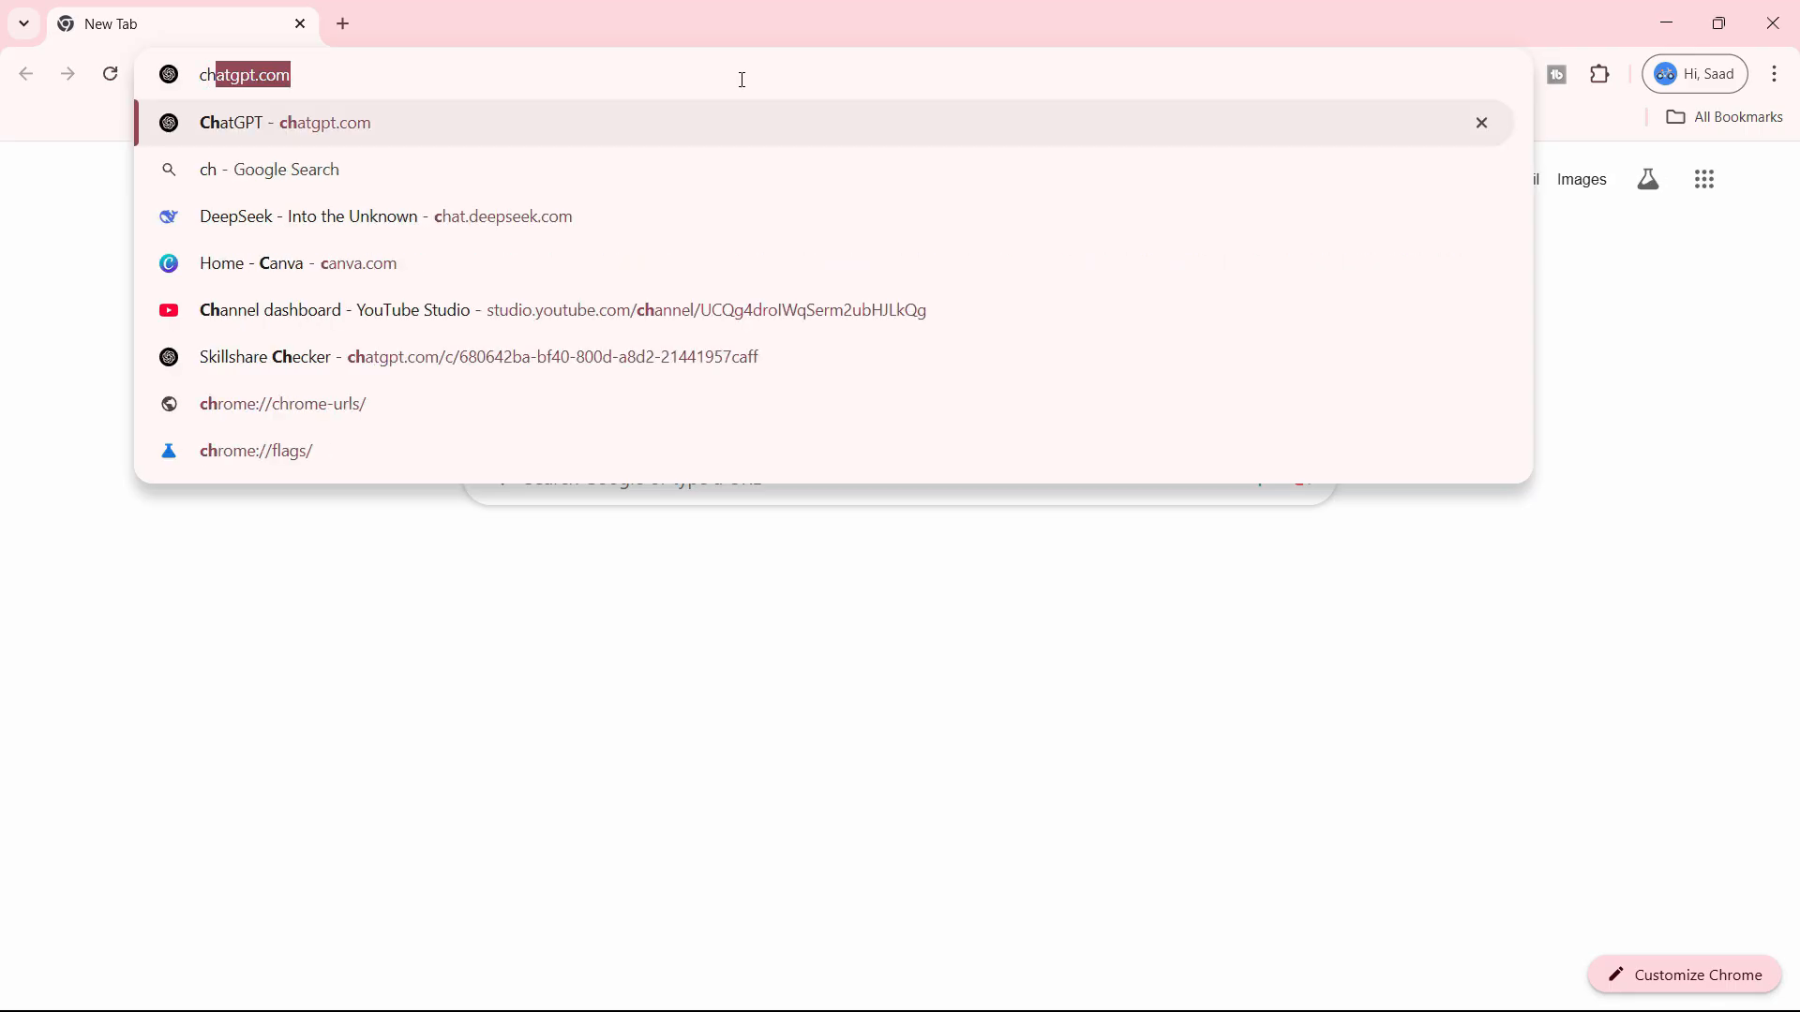
key(Return)
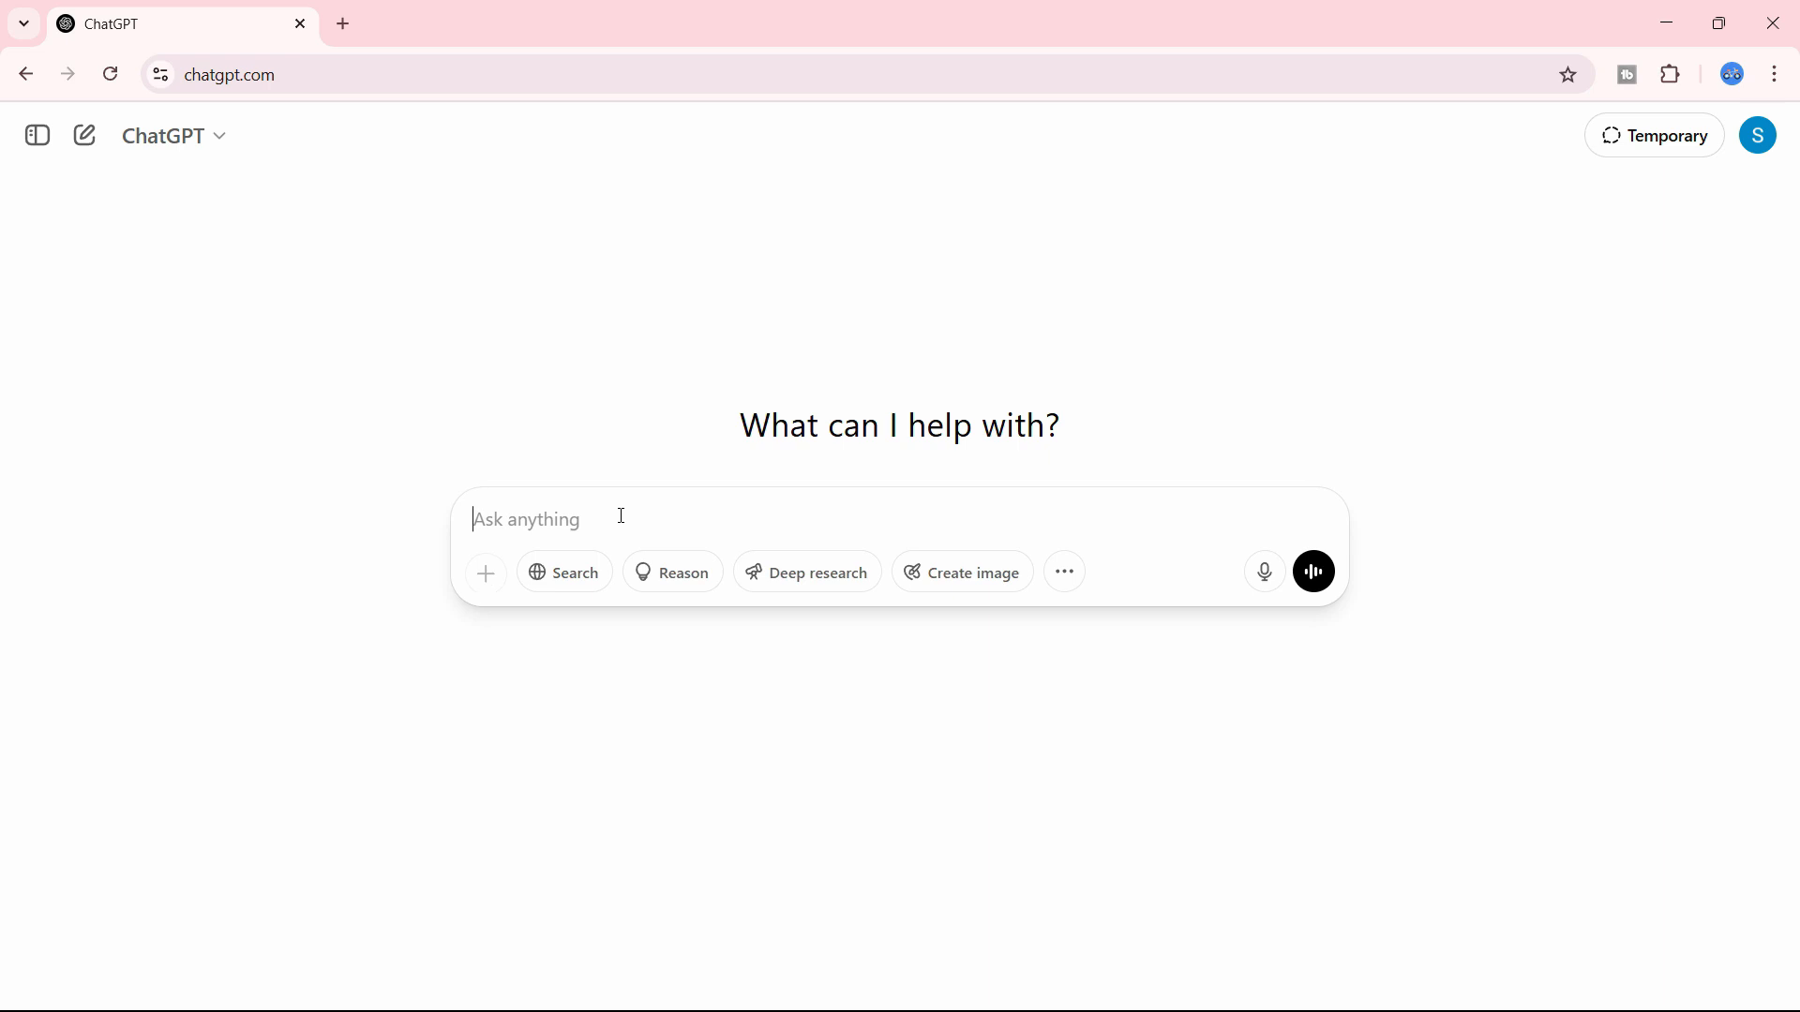
key(ctrl+v)
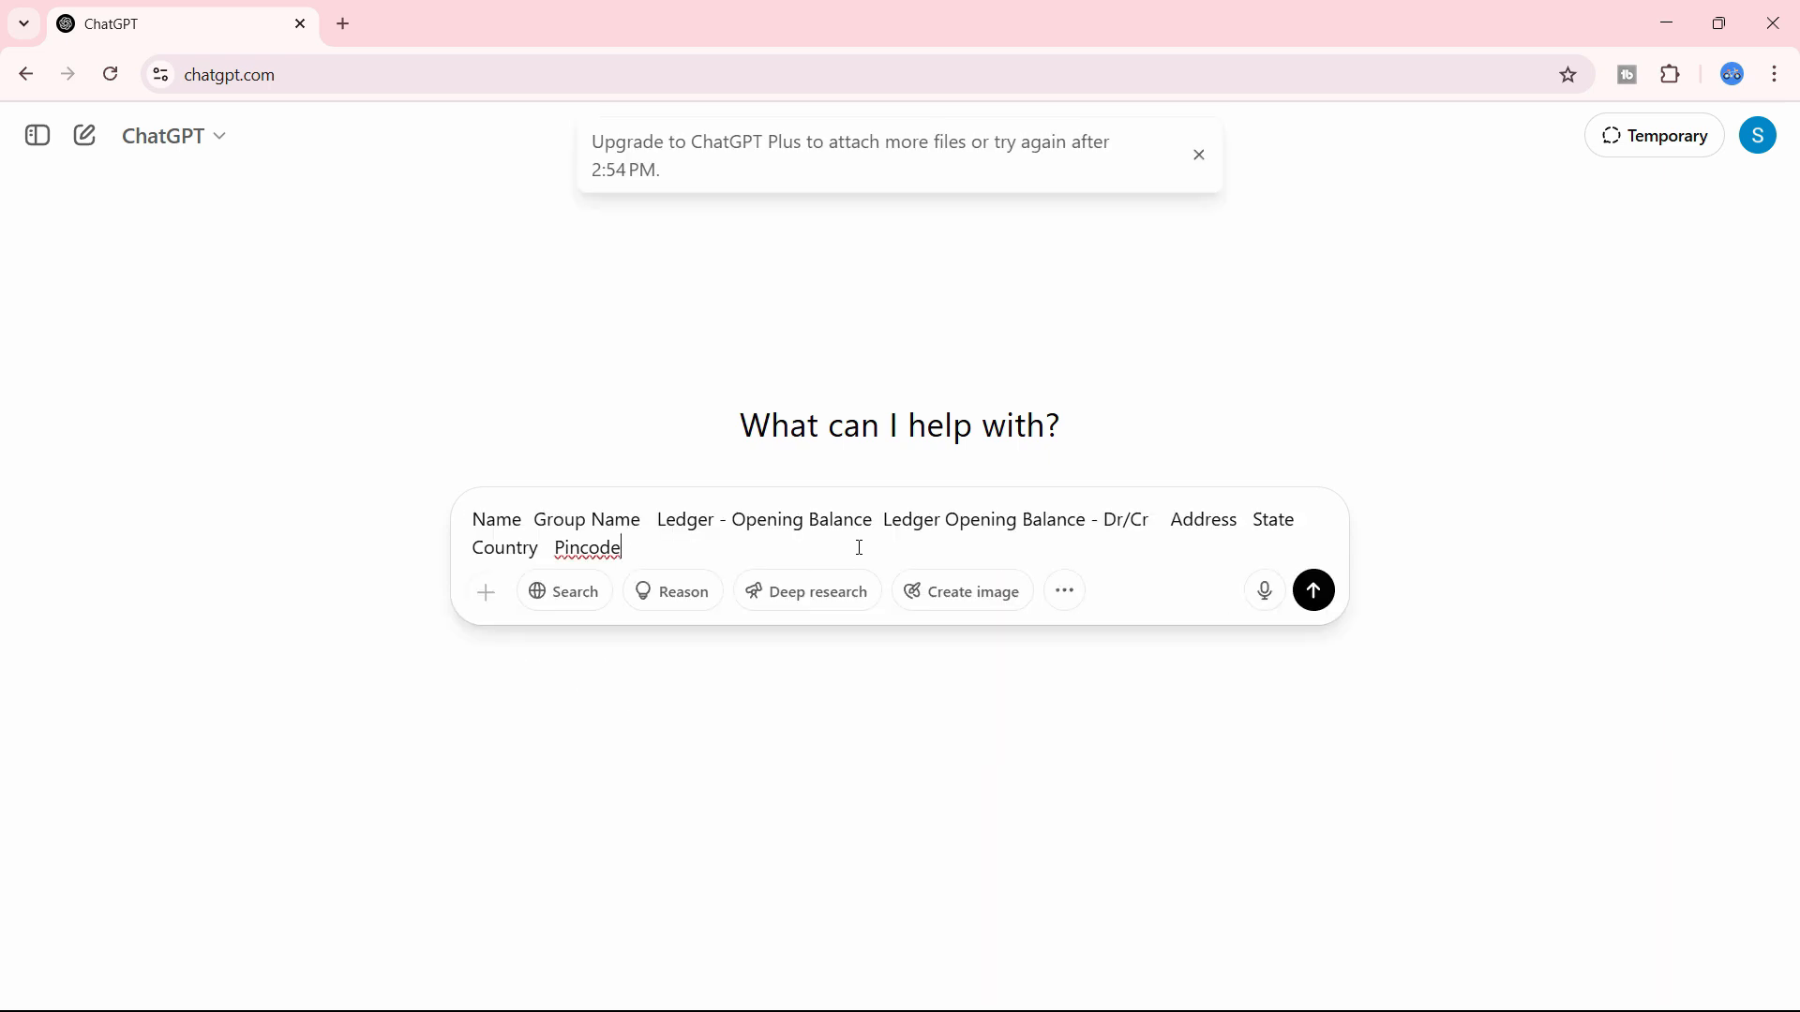
key(ctrl+v)
key(ctrl+z)
- Ask ChatGPT below the headers to fill sample import ledger data details for at least 10 ledgers to be imported in Tally Prime
key(shift+Return)
text(fill)
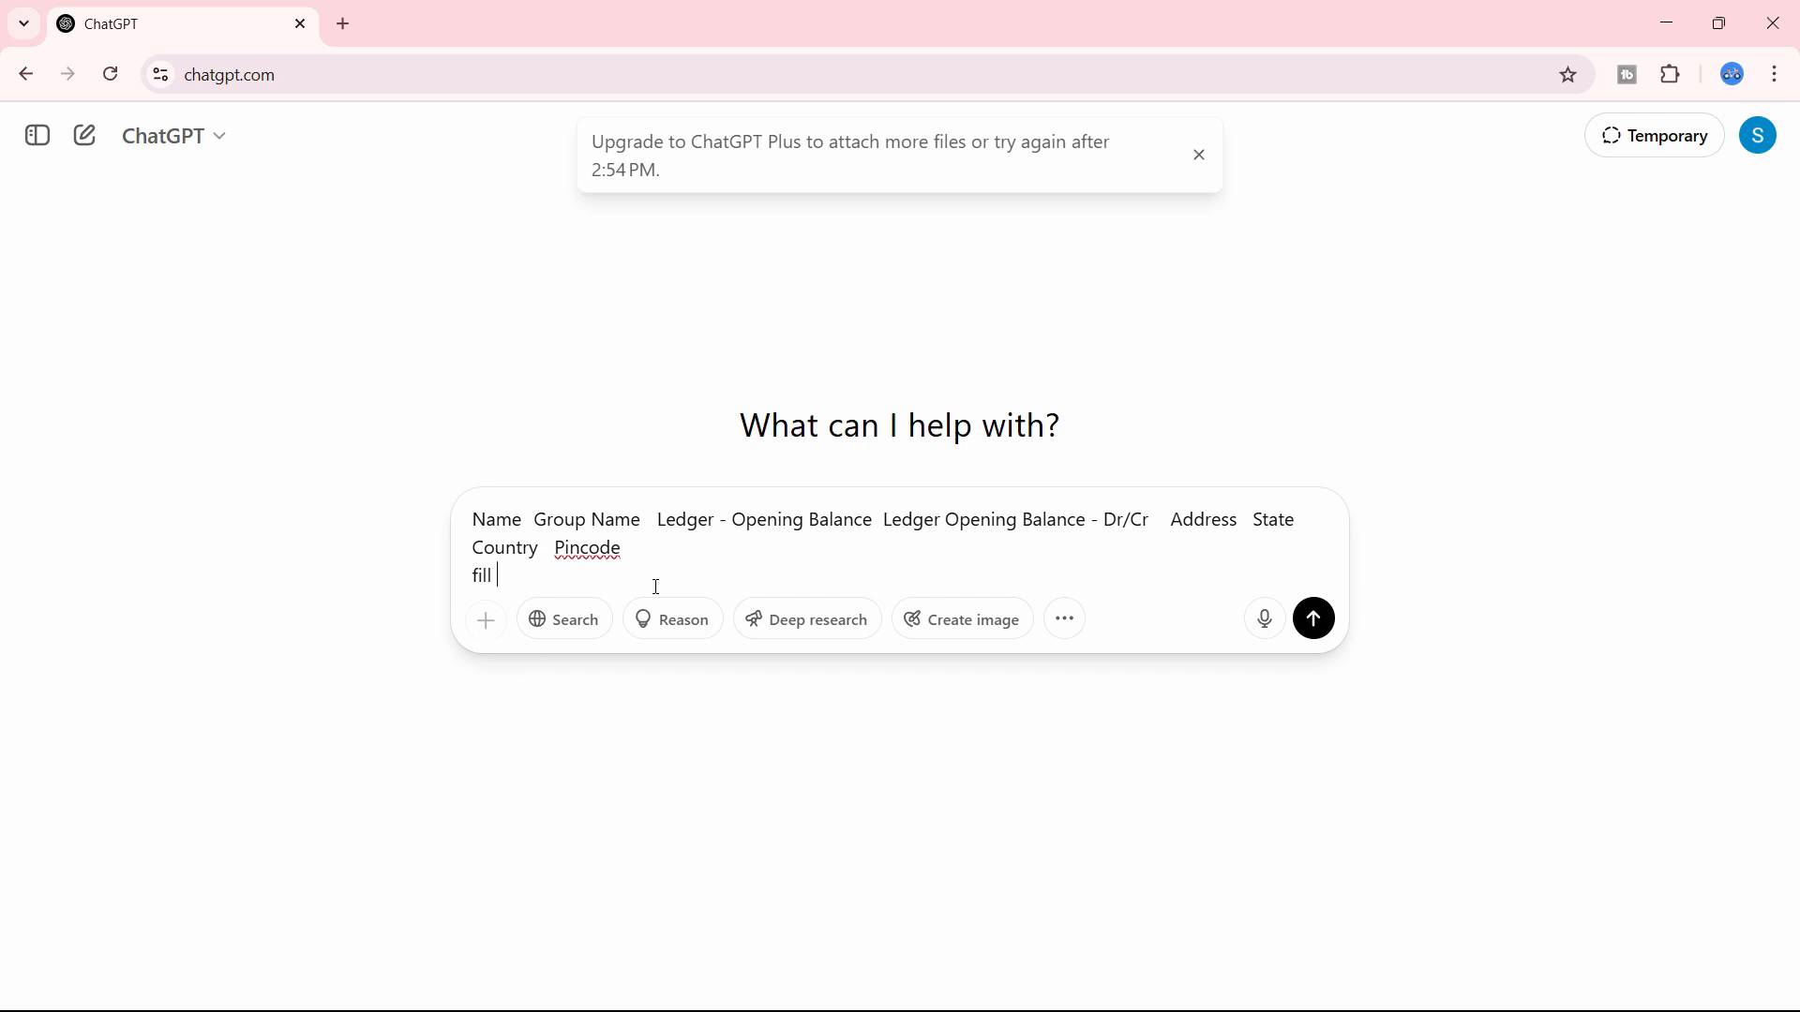
text( sample import ledger d)
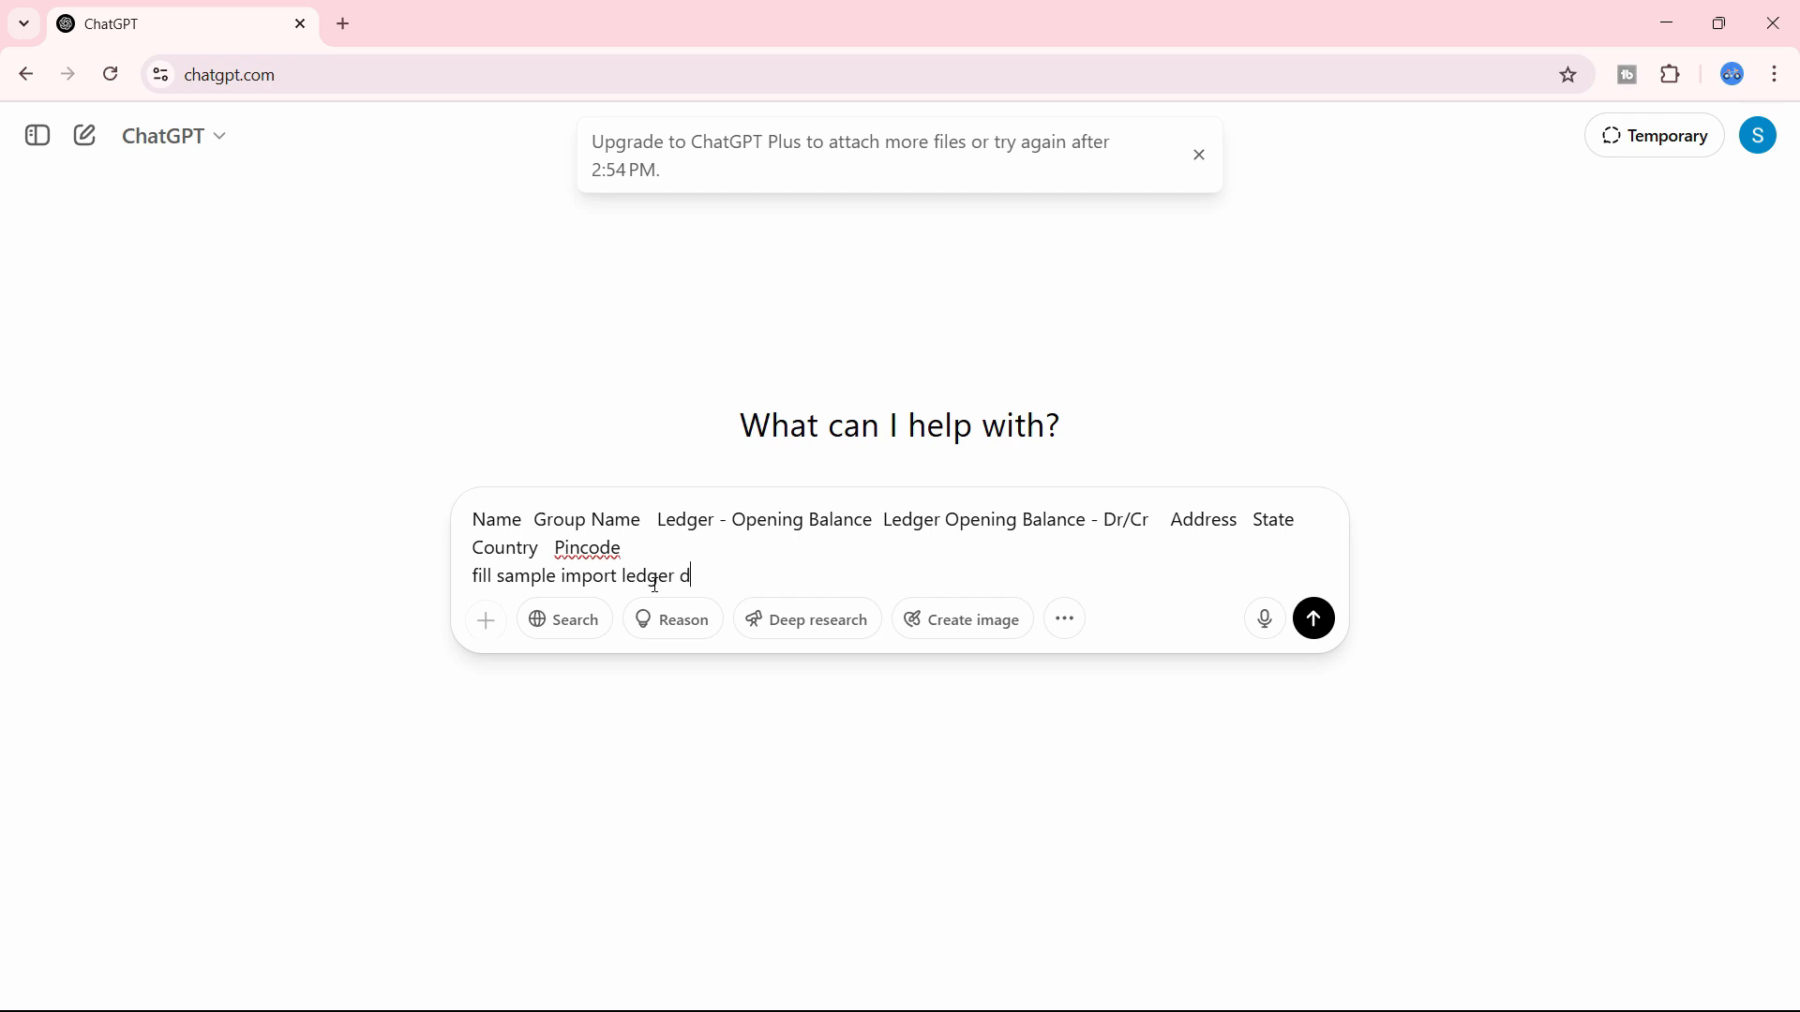
text(ata details , it should be atleast 10 ledgers)
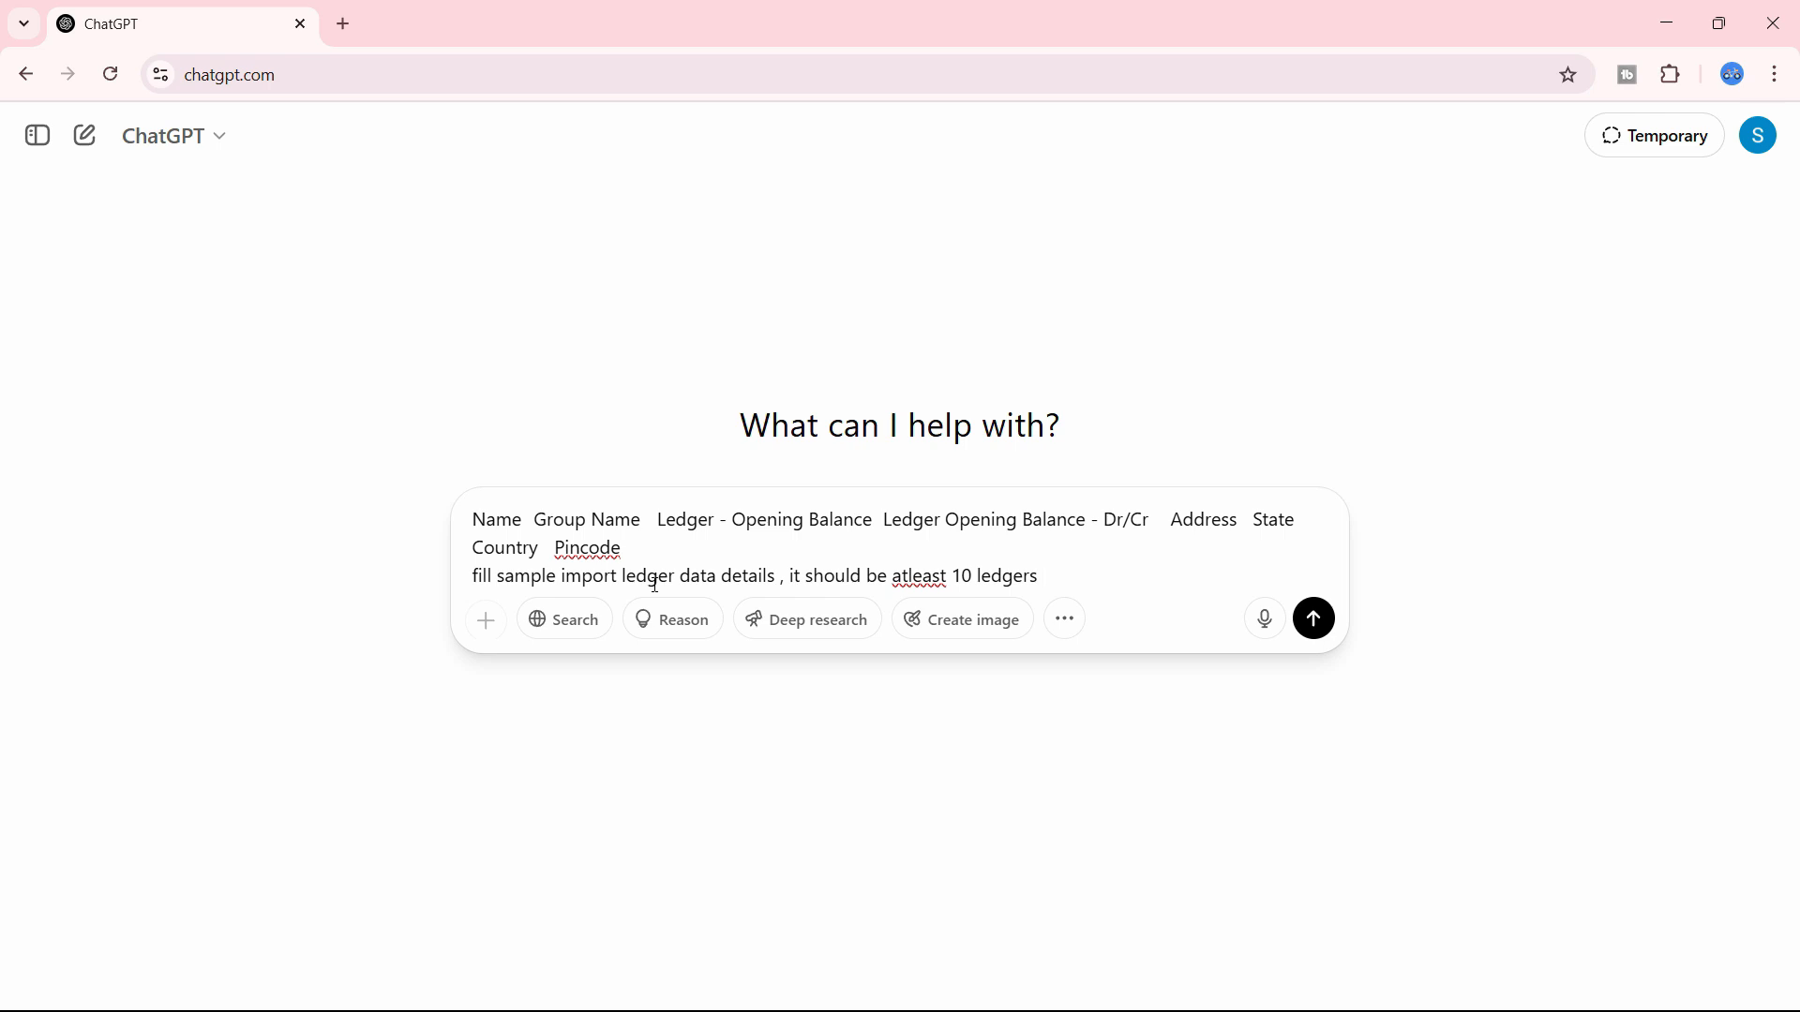
text(mport)
text(me)
key(Return)
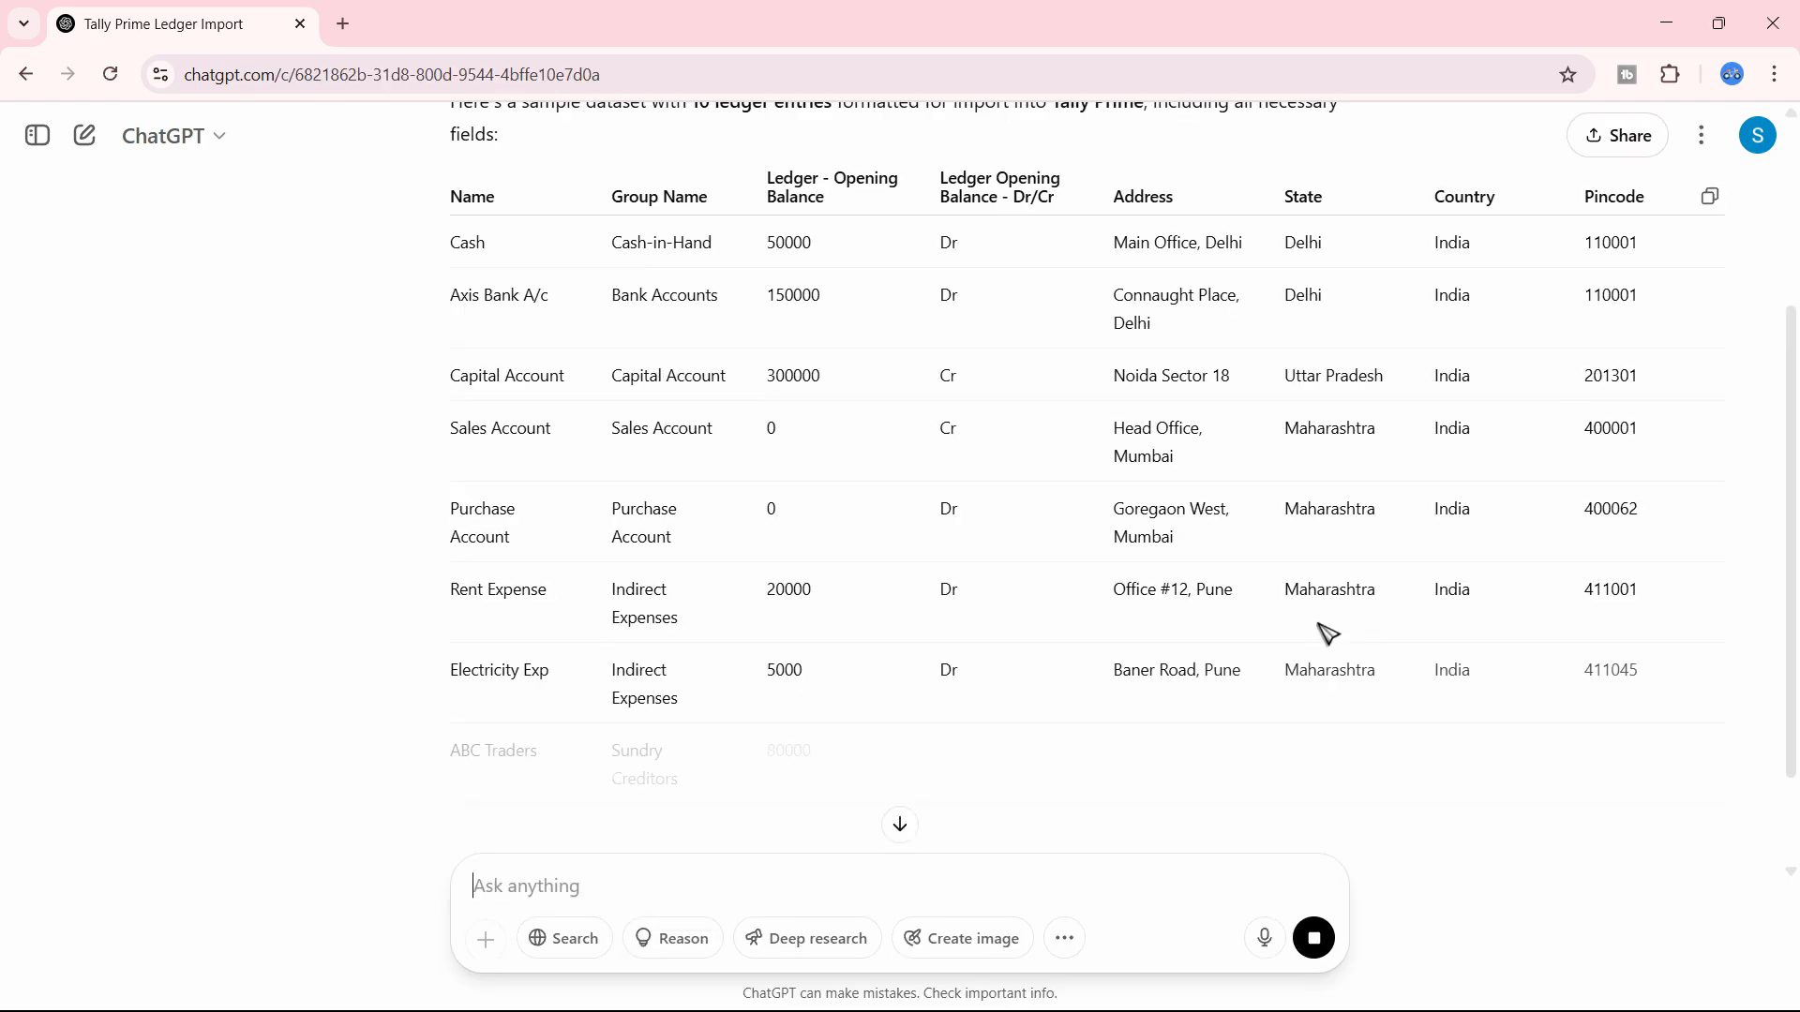
- Copy the generated ledger table from ChatGPT and paste it into the Excel Ledger sheet starting at cell A2
scroll(1324, 636, down, 3)
scroll(1323, 636, up, 3)
scroll(1237, 635, down, 3)
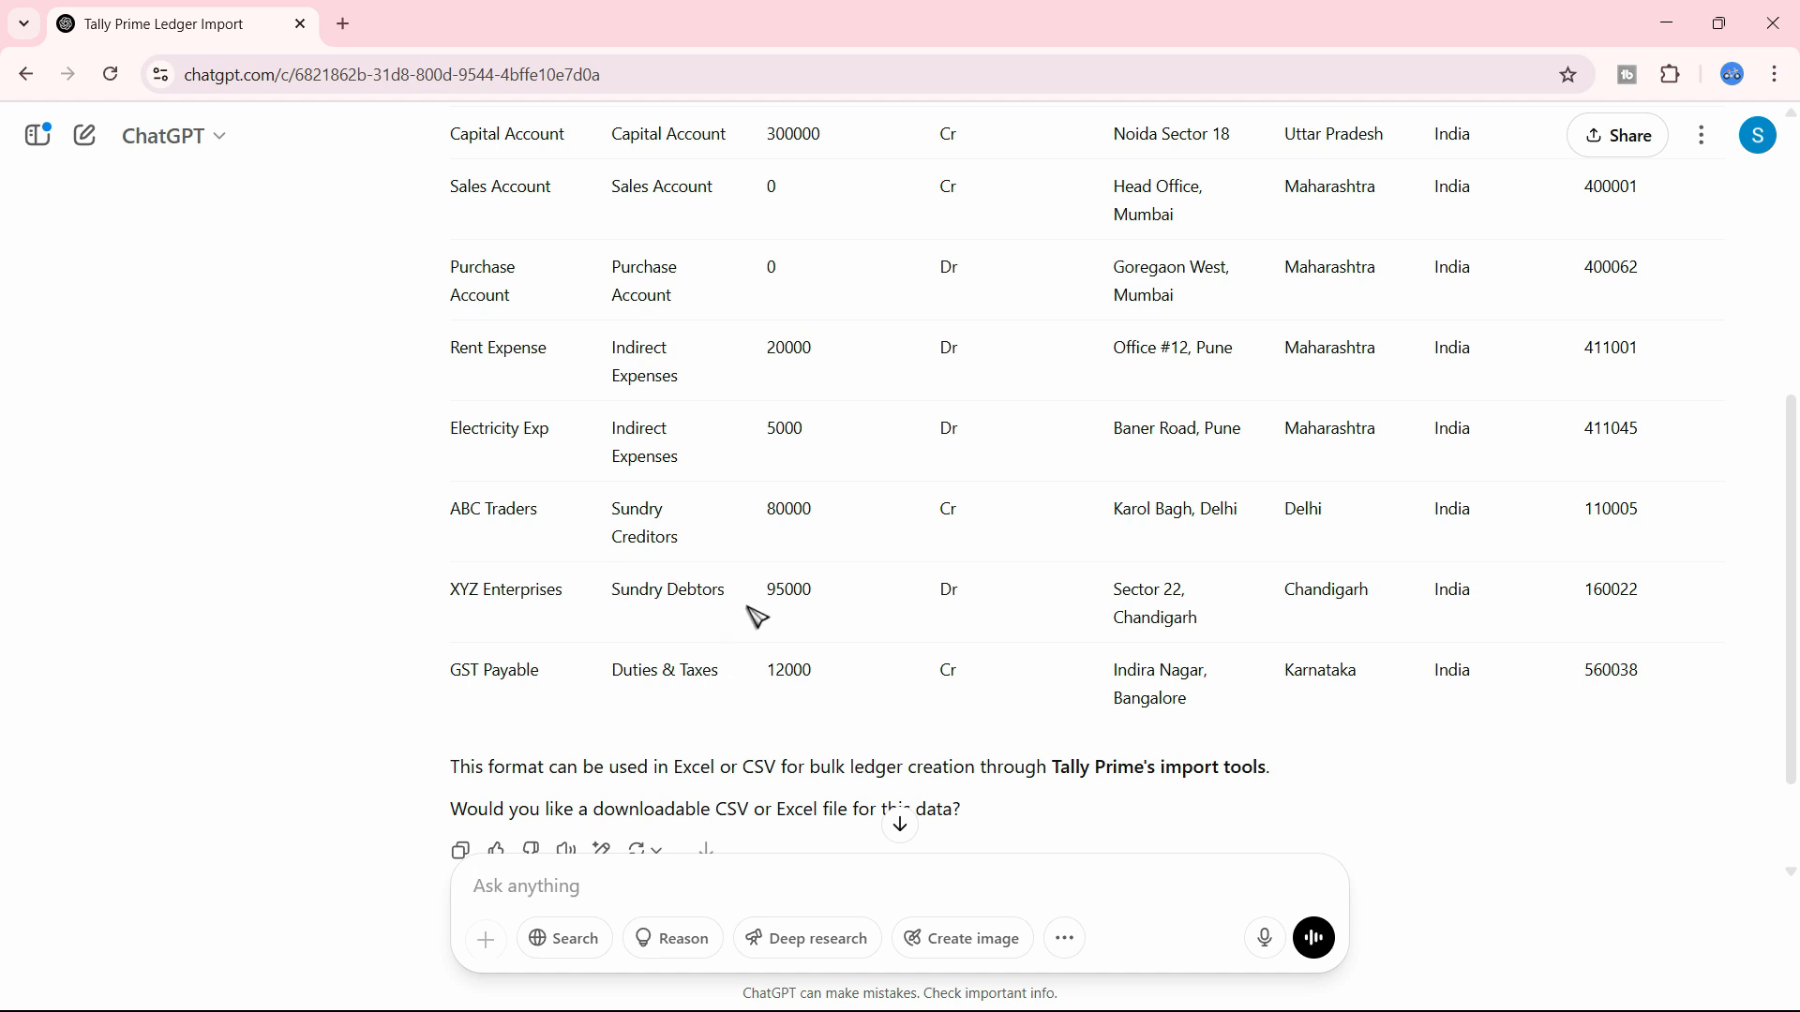
scroll(757, 617, up, 4)
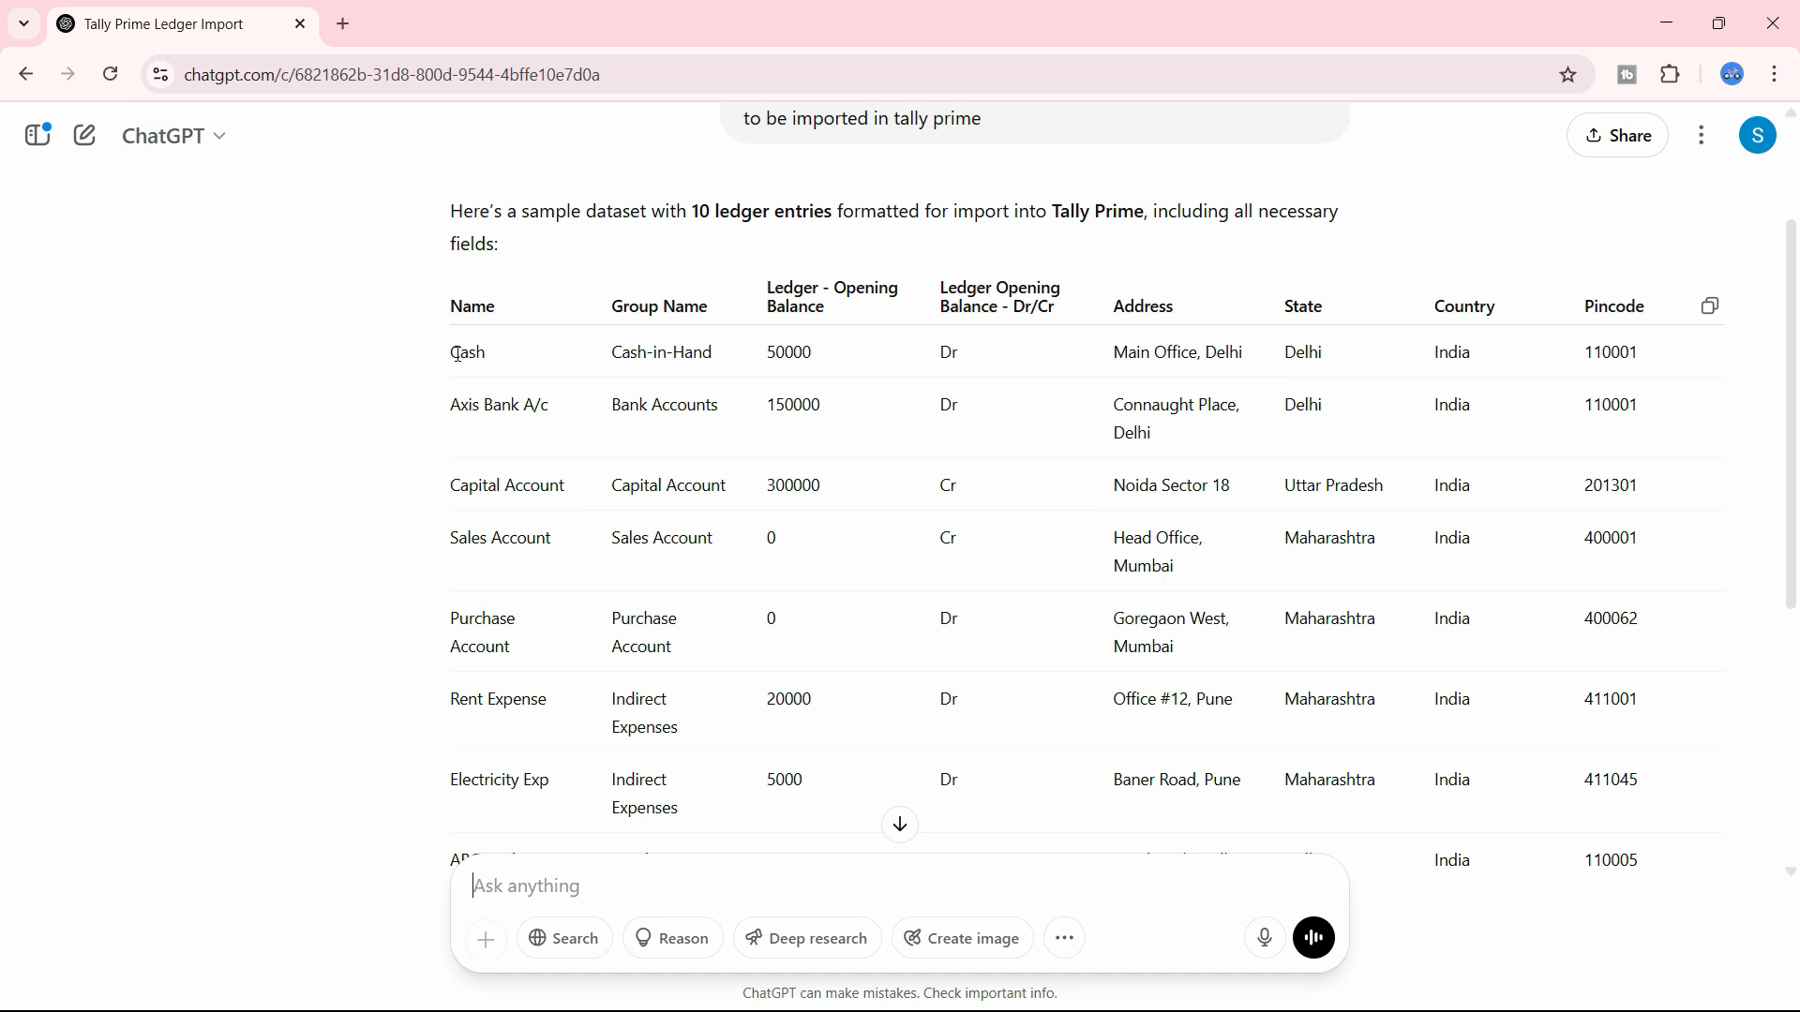
click(1715, 319)
key(alt+Tab)
click(118, 196)
key(ctrl+v)
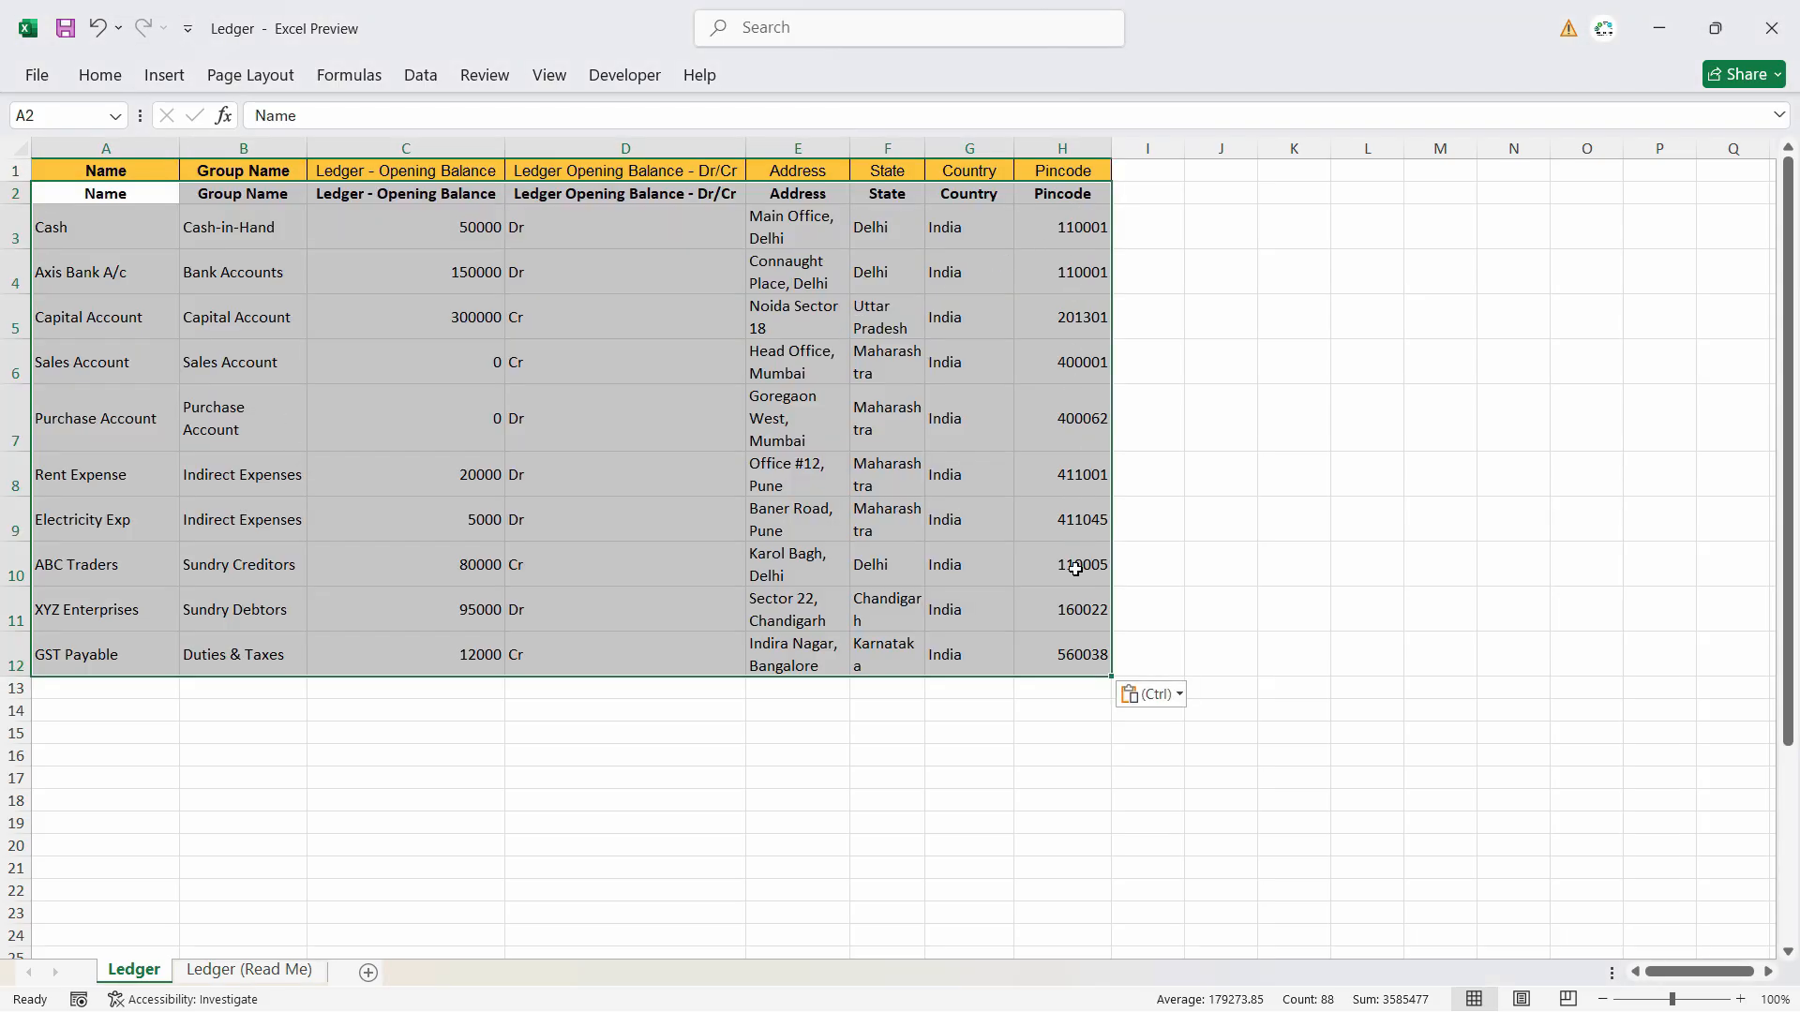
- Delete the duplicate header in row 2 of the Ledger sheet and check the ledger names against their group names
click(15, 193)
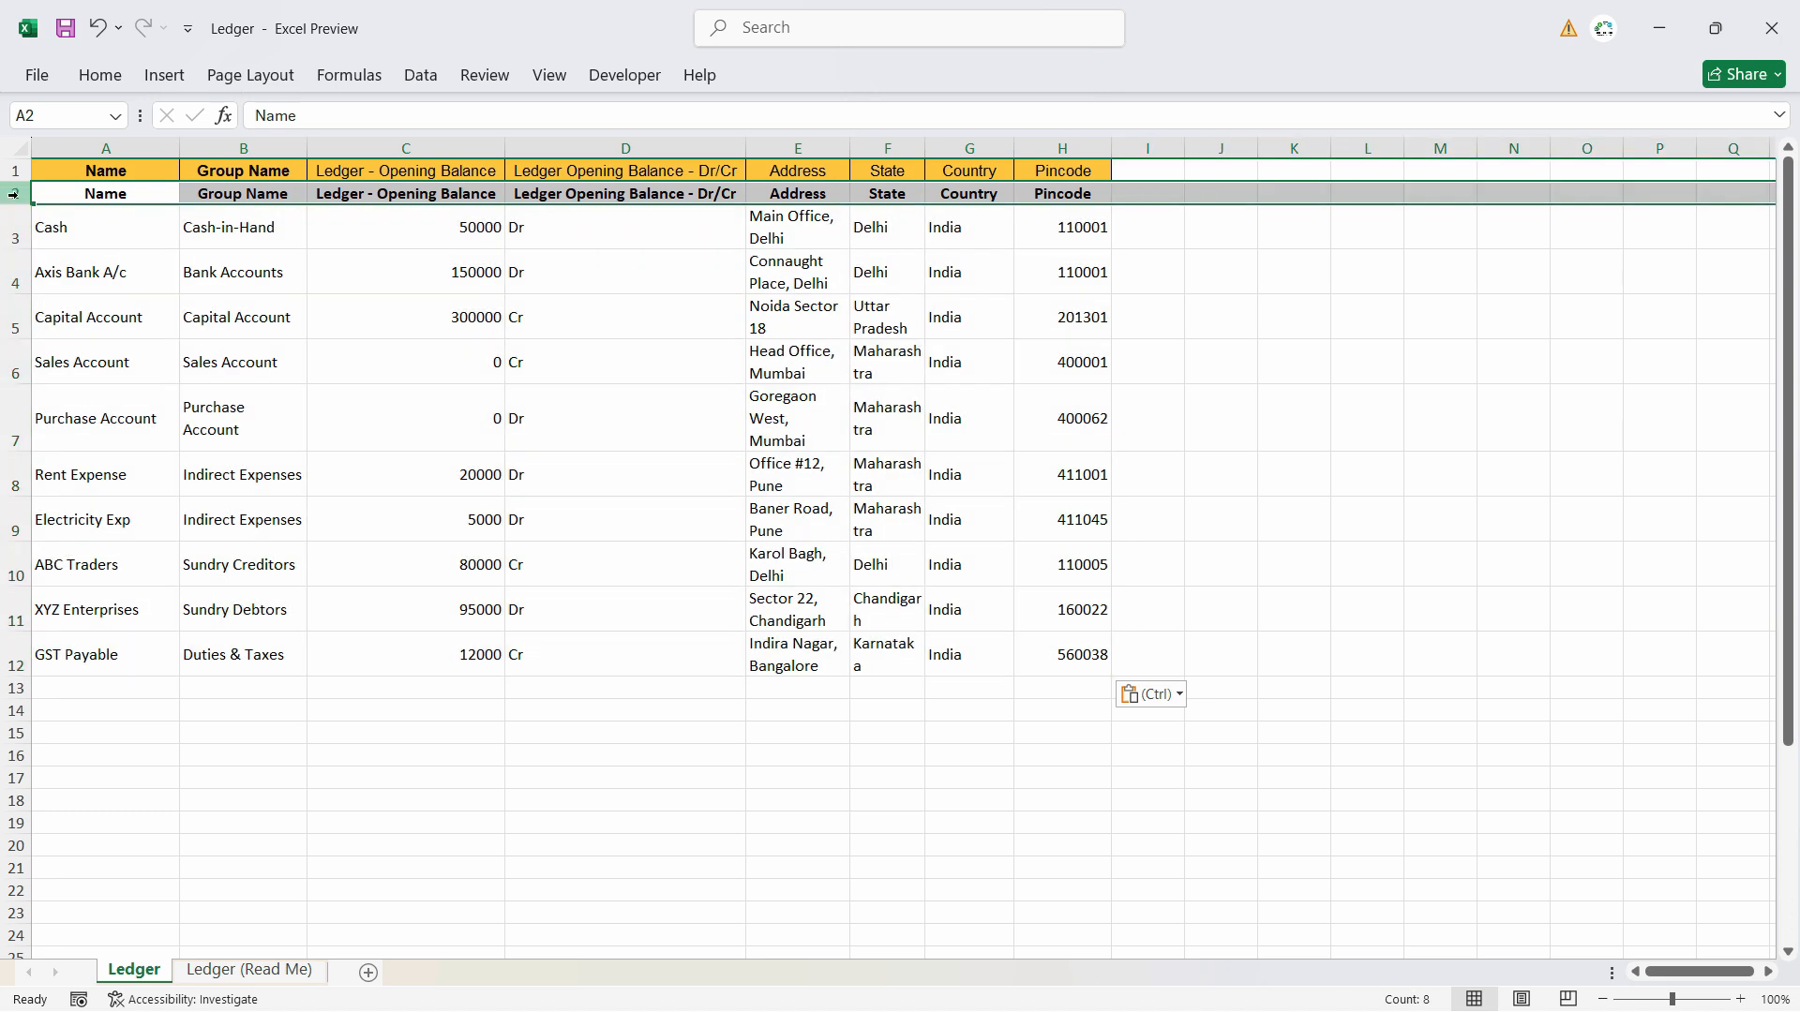
right_click(15, 193)
click(97, 466)
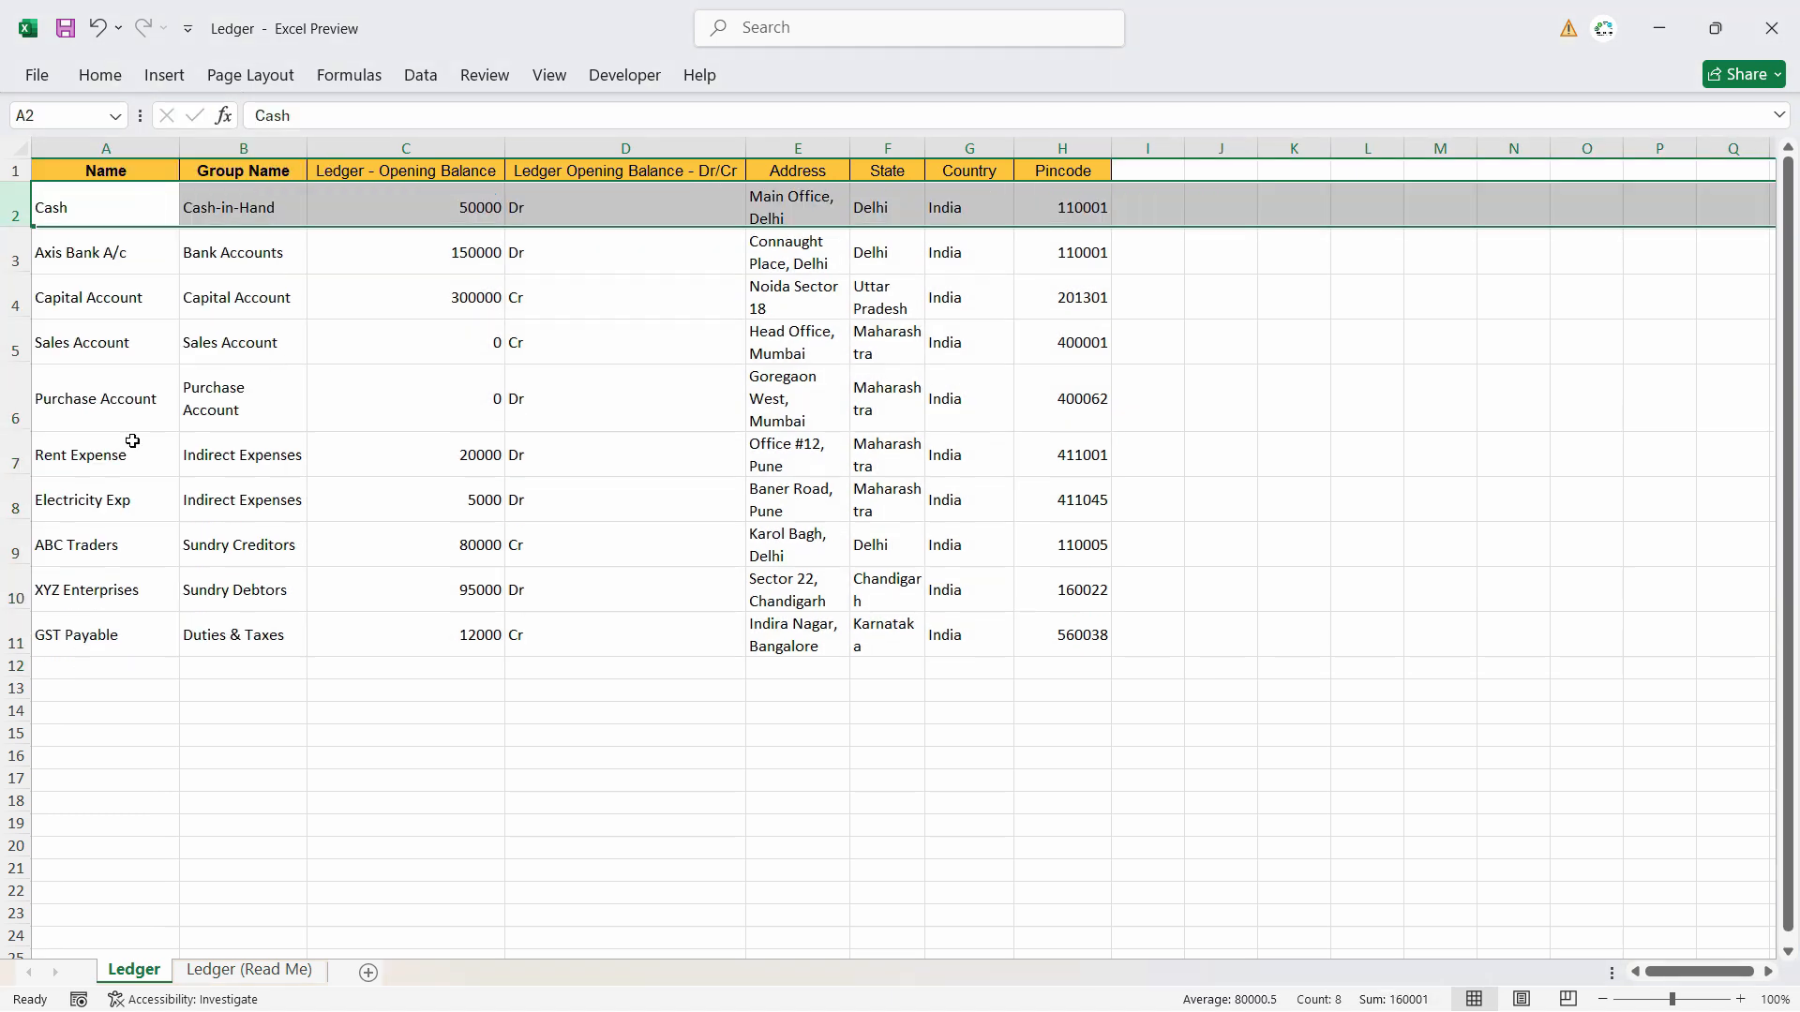
click(220, 251)
click(109, 217)
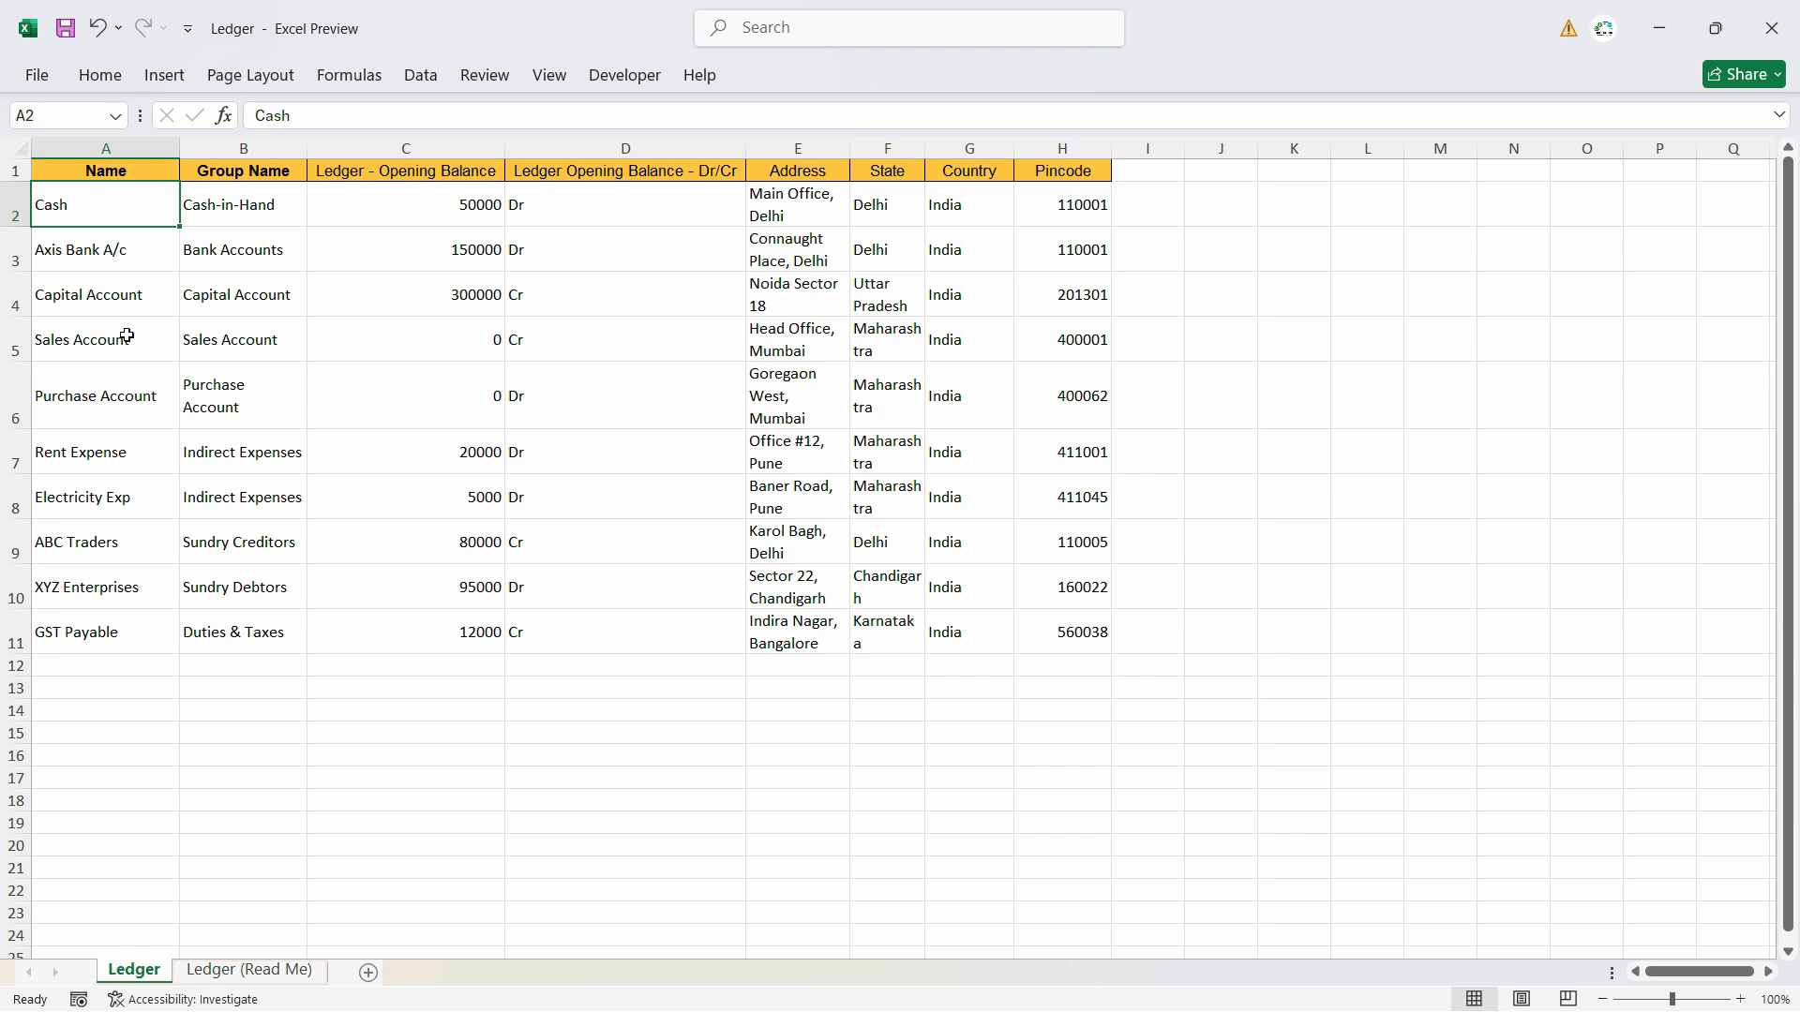
click(271, 205)
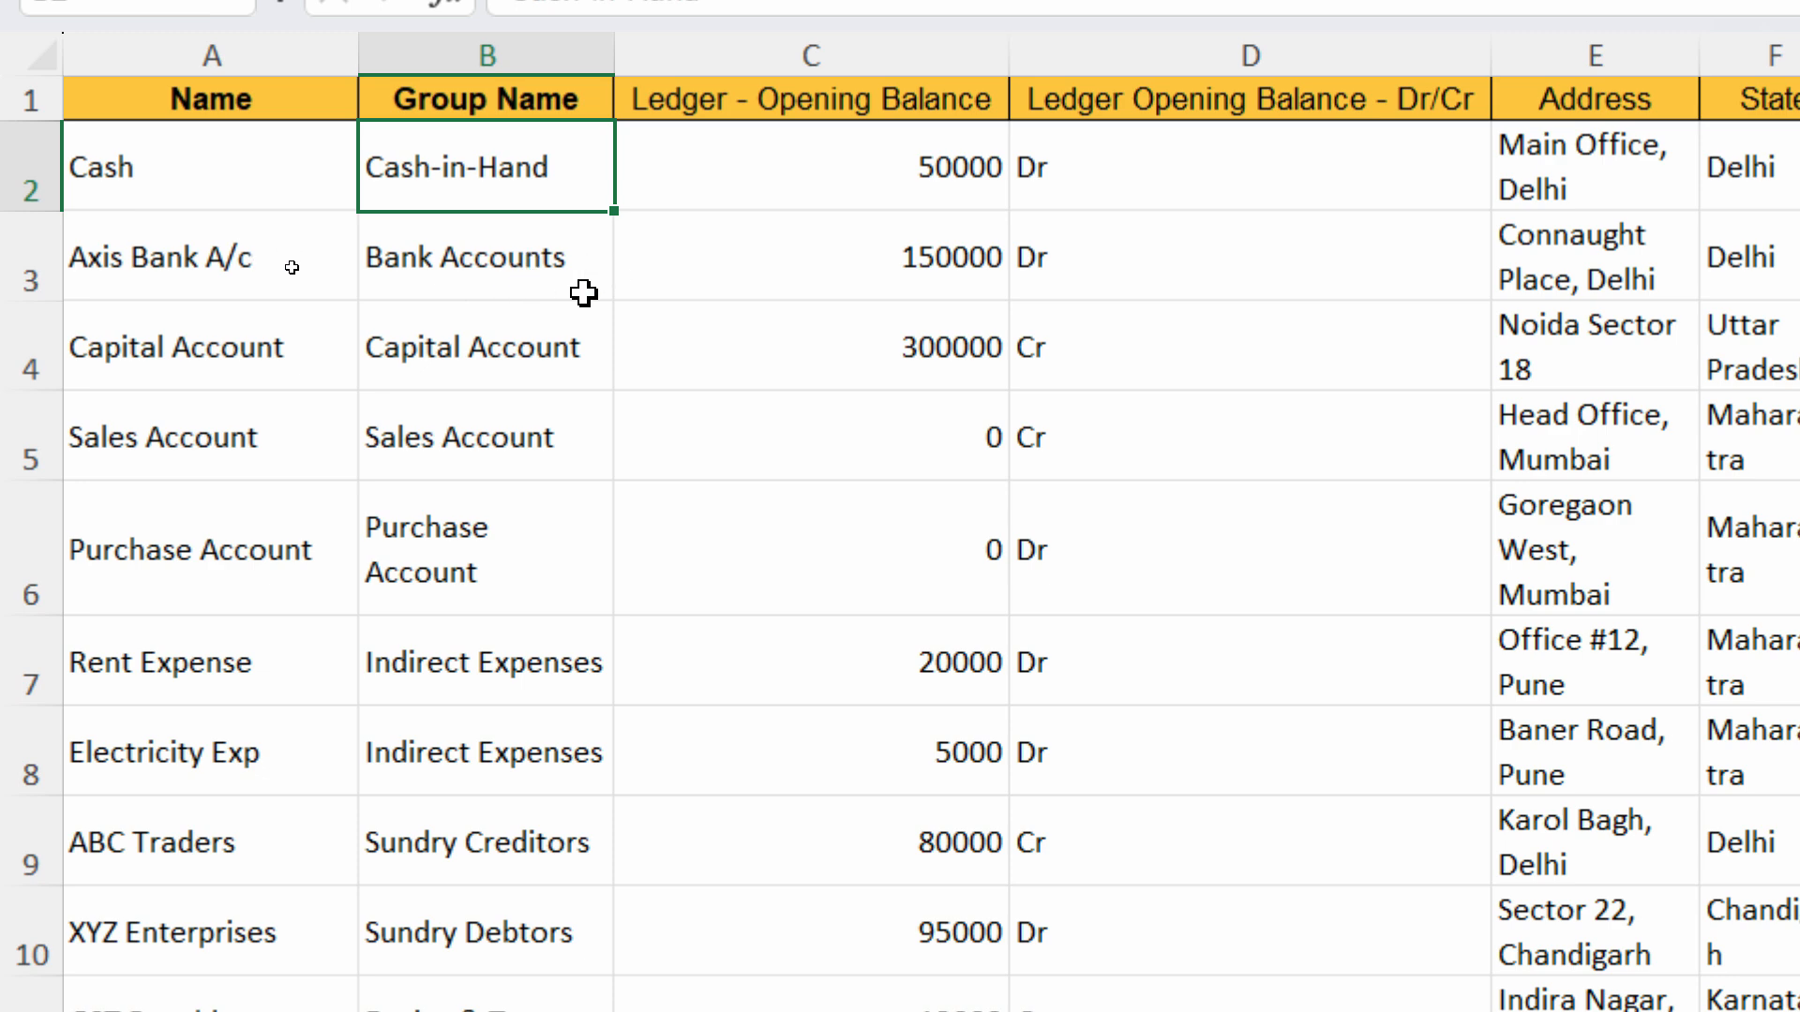
scroll(293, 603, down, 1)
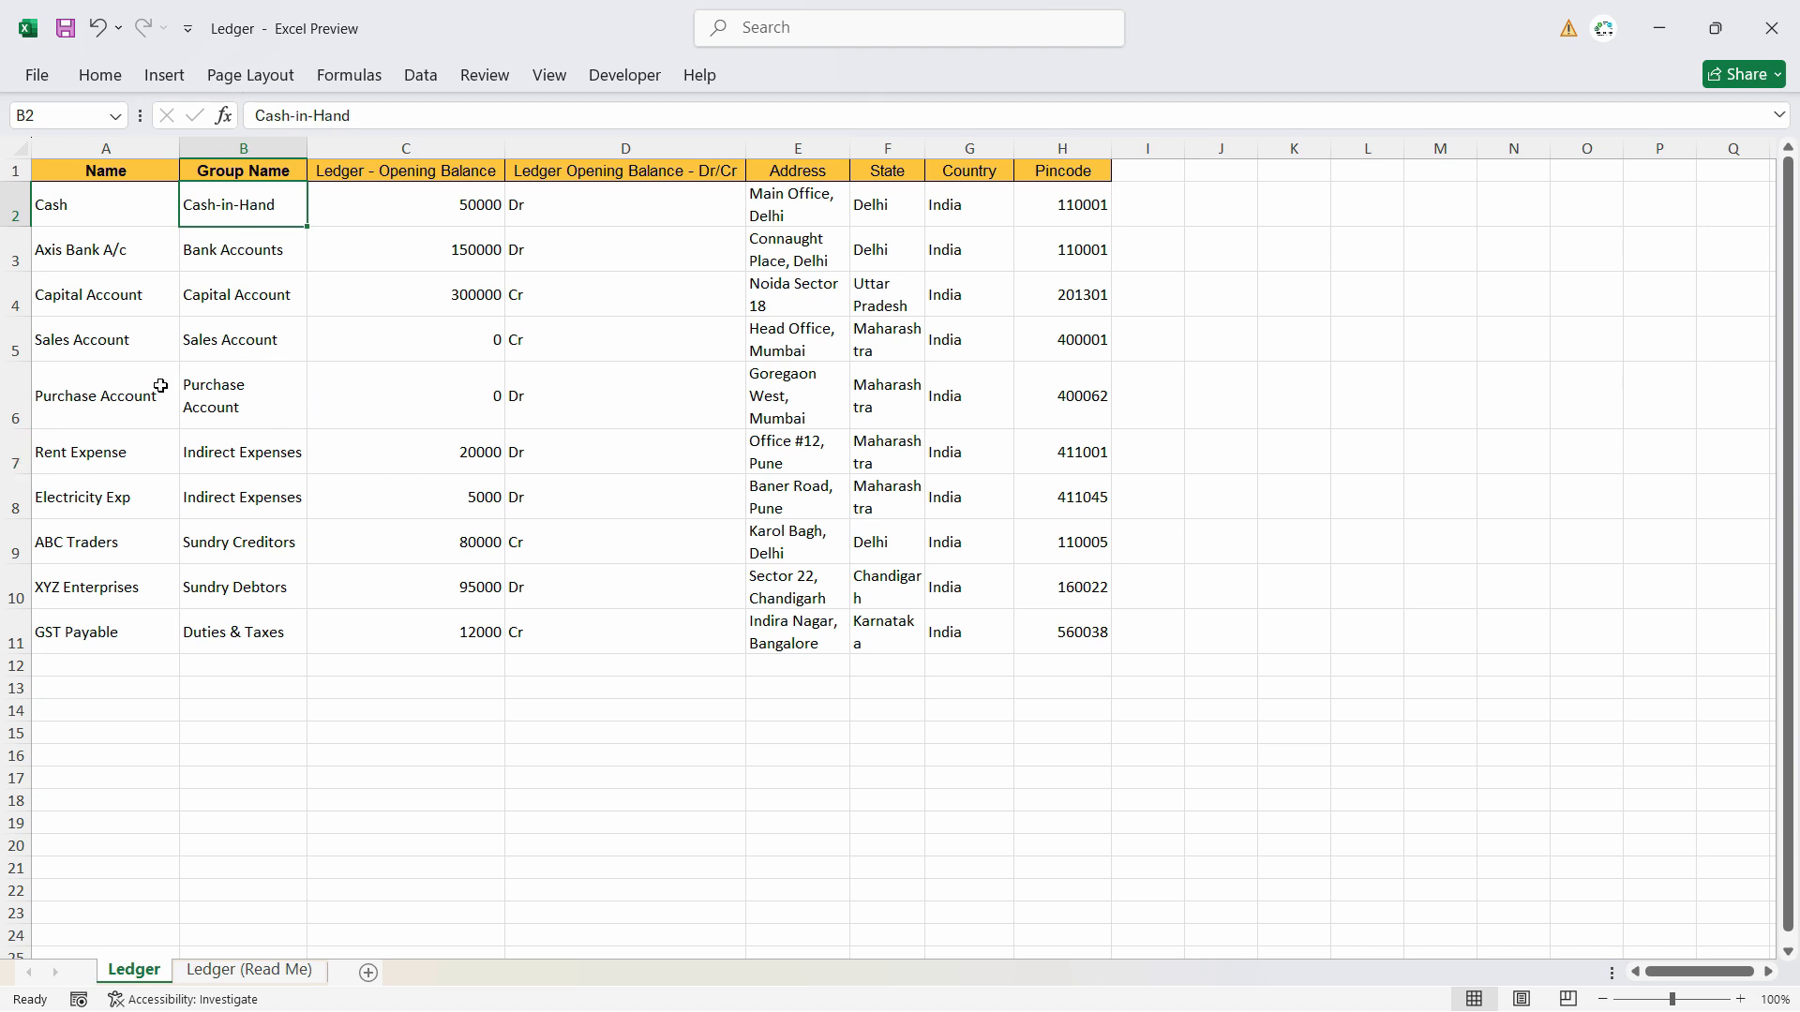
- Switch to TallyPrime, delete the Cash ledger from Import Sample Co's ledger masters, and return to the Gateway of Tally
key(alt+Tab)
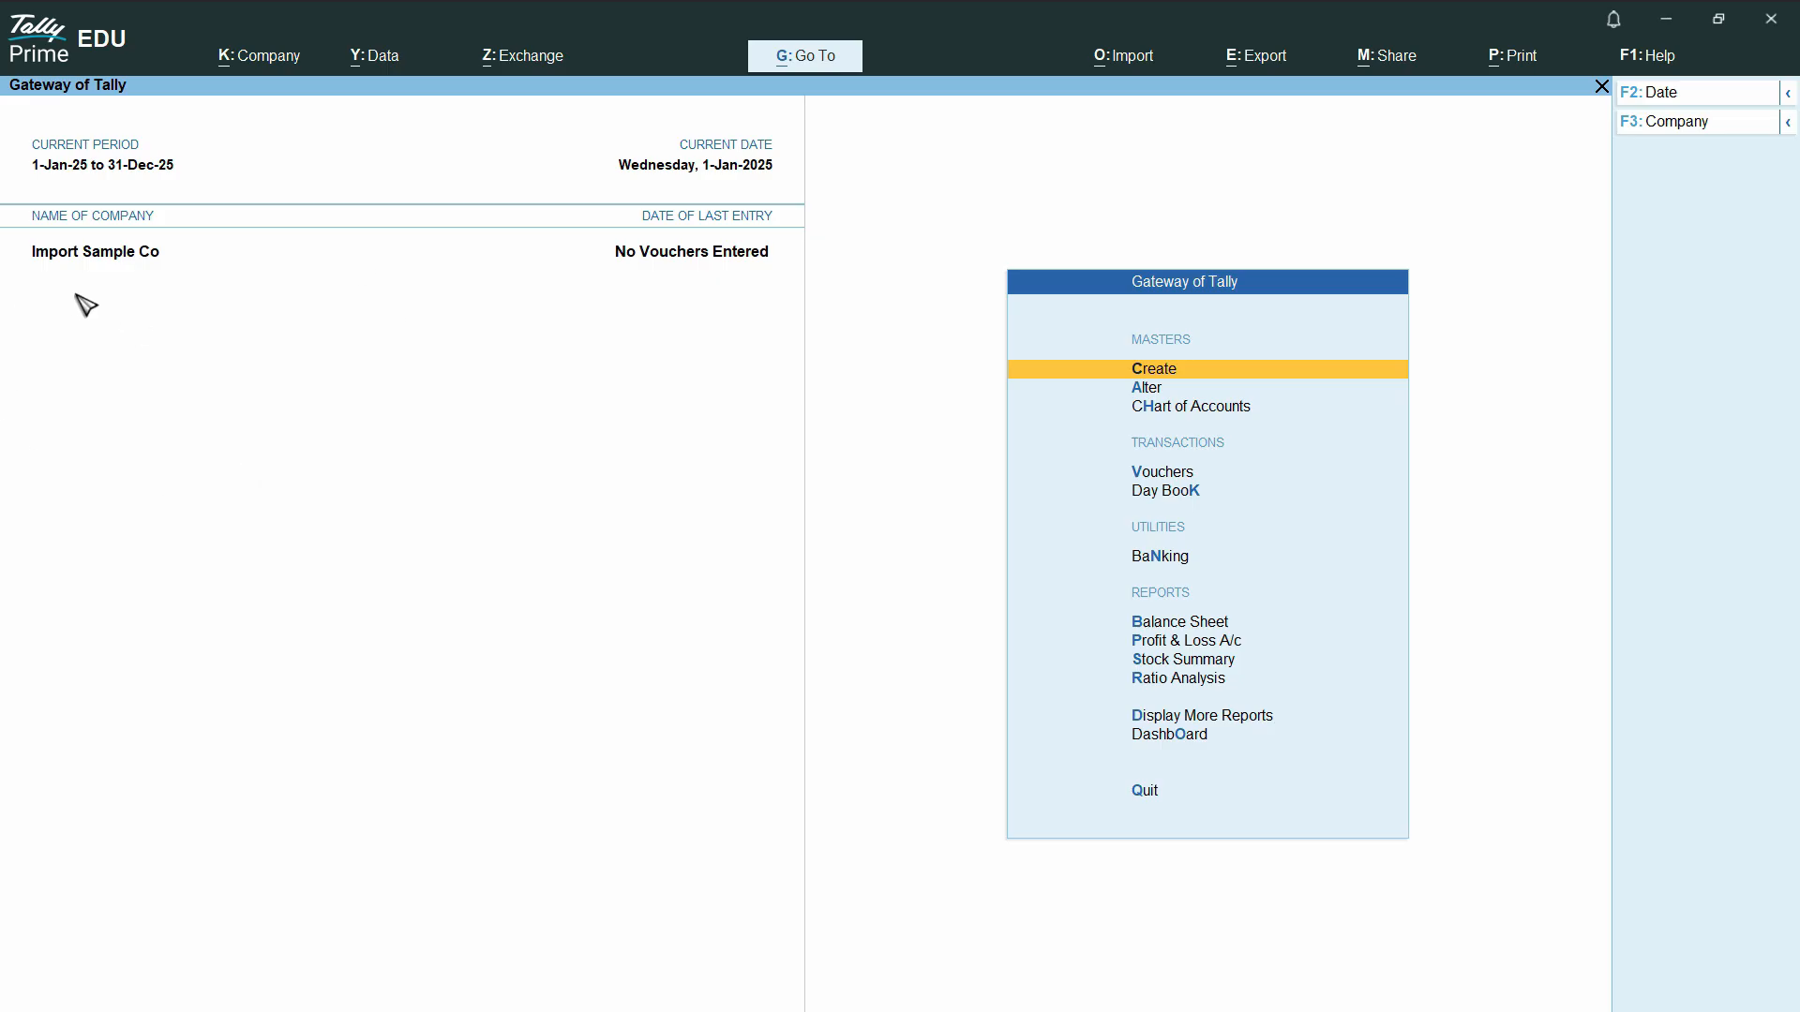
click(1153, 392)
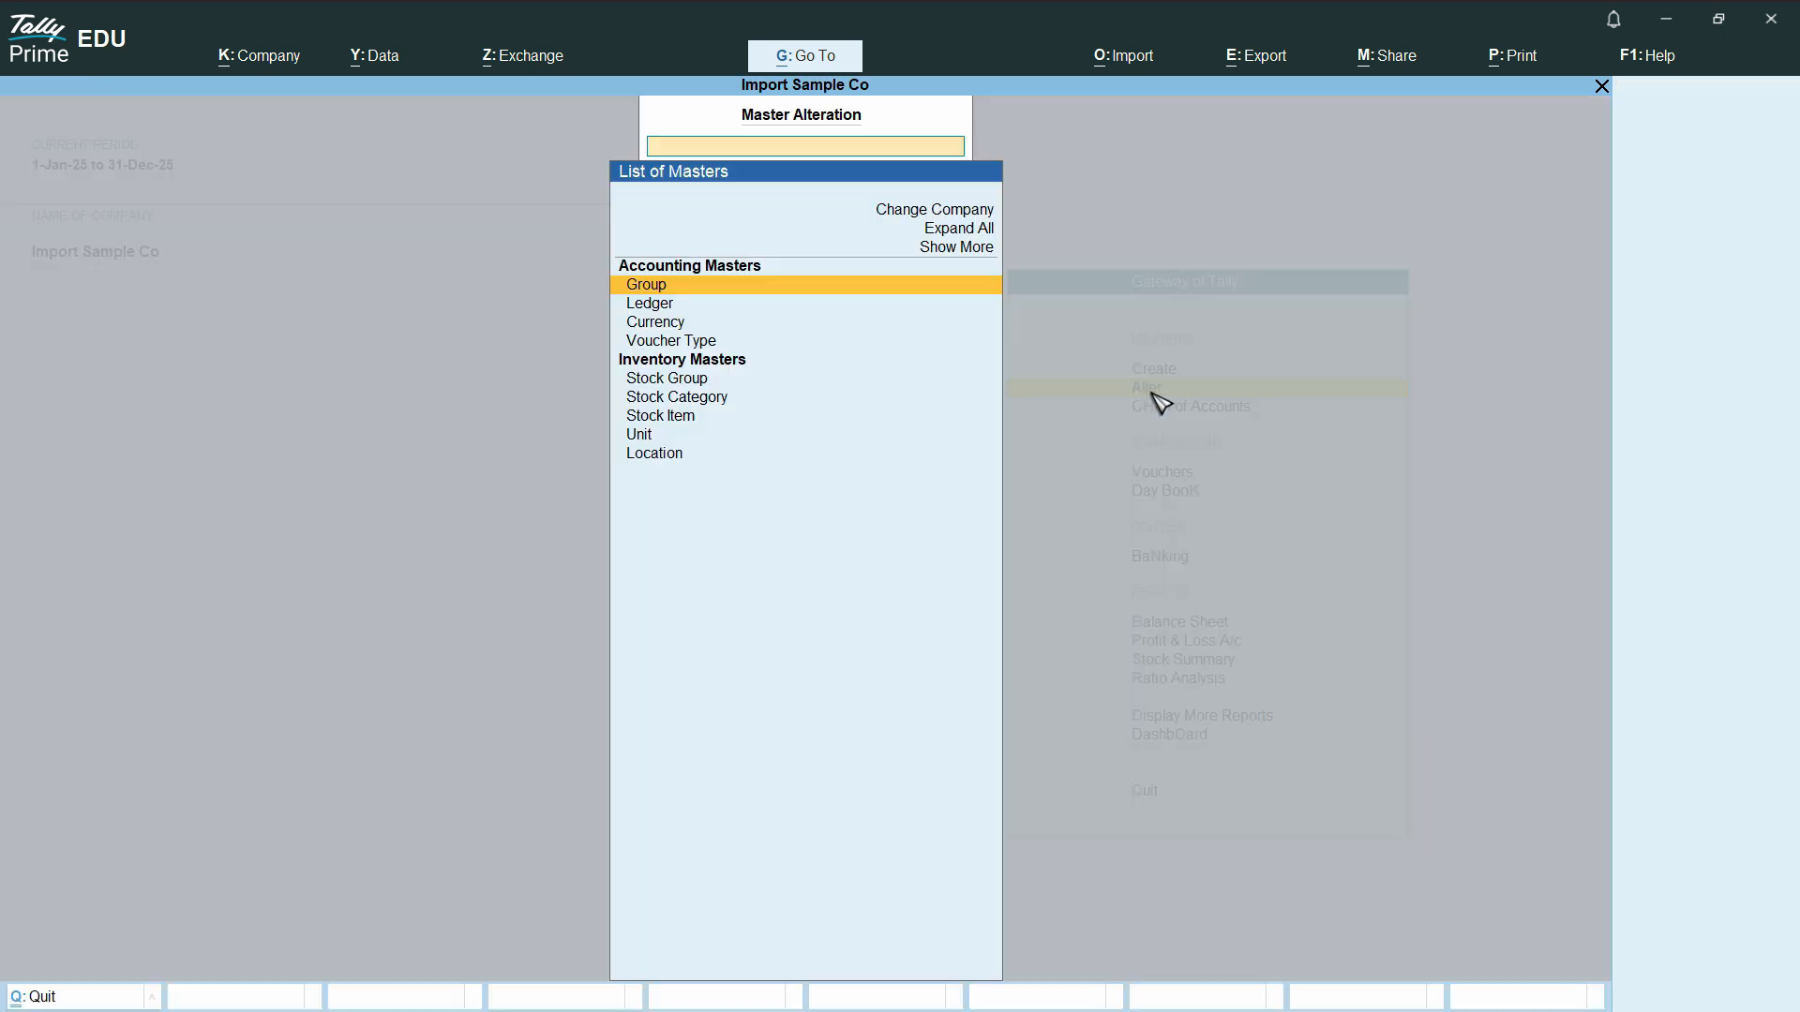
click(679, 306)
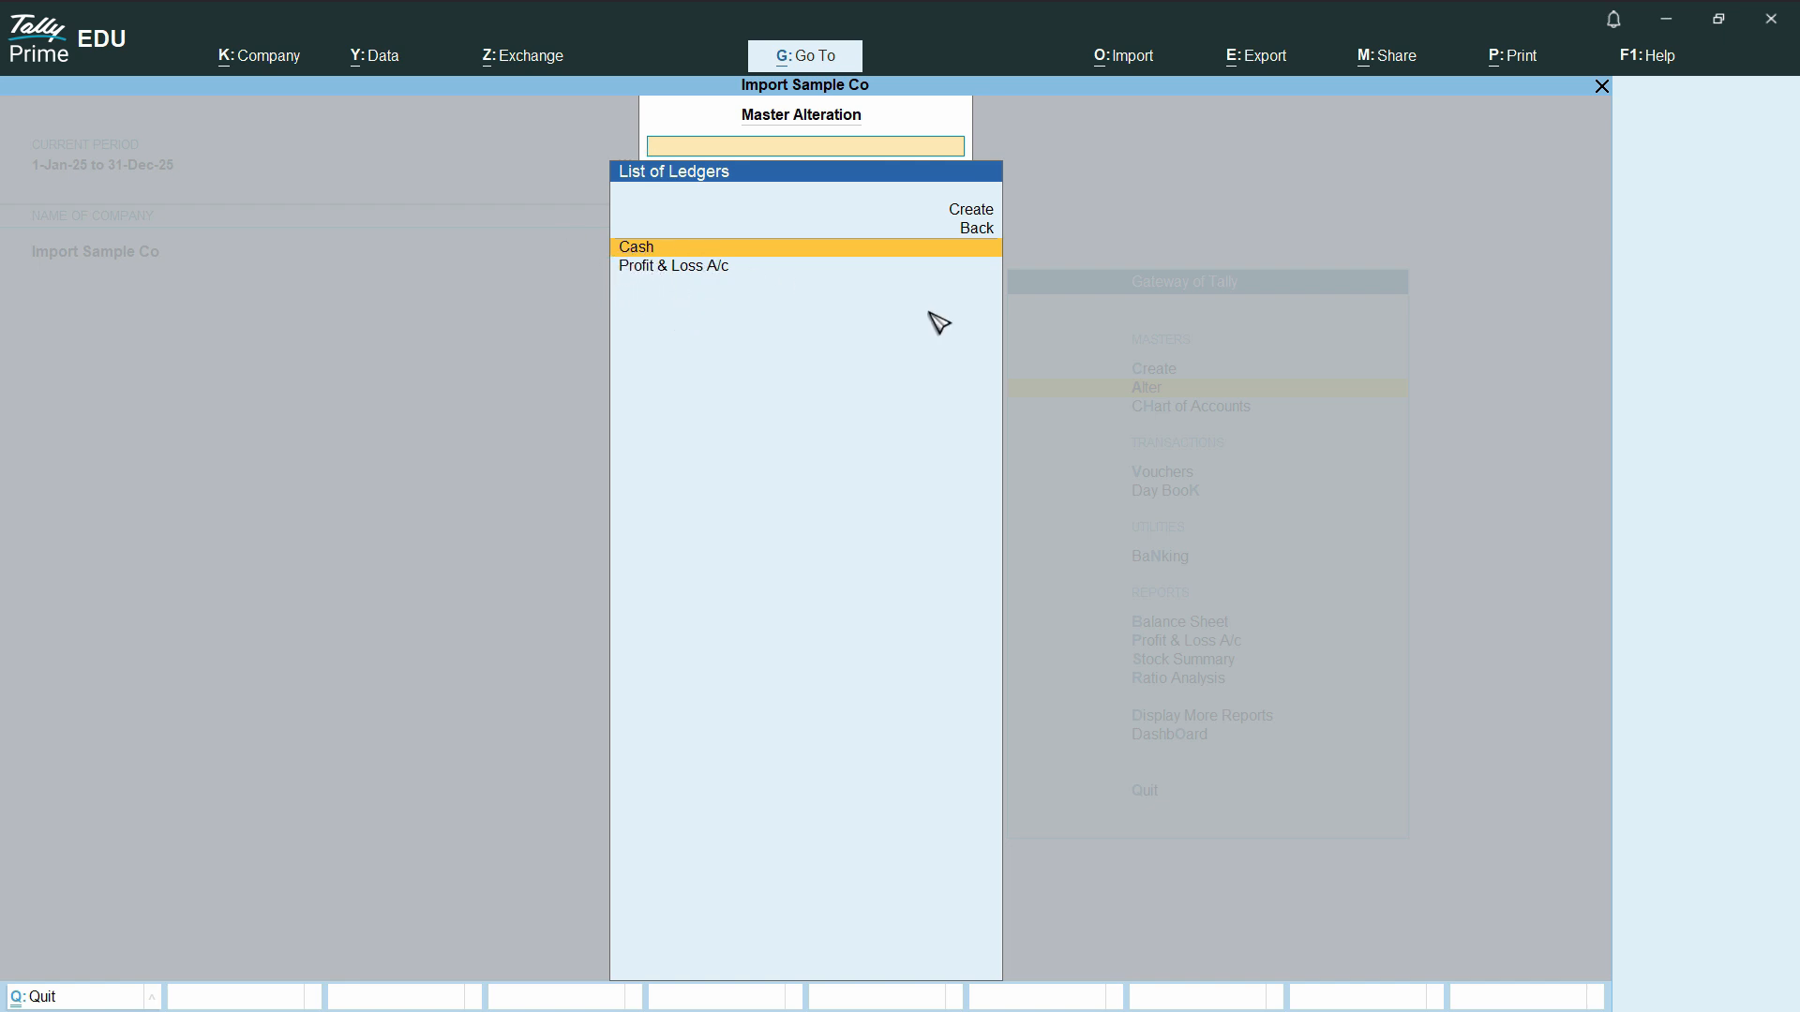
key(Return)
key(alt+d)
key(y)
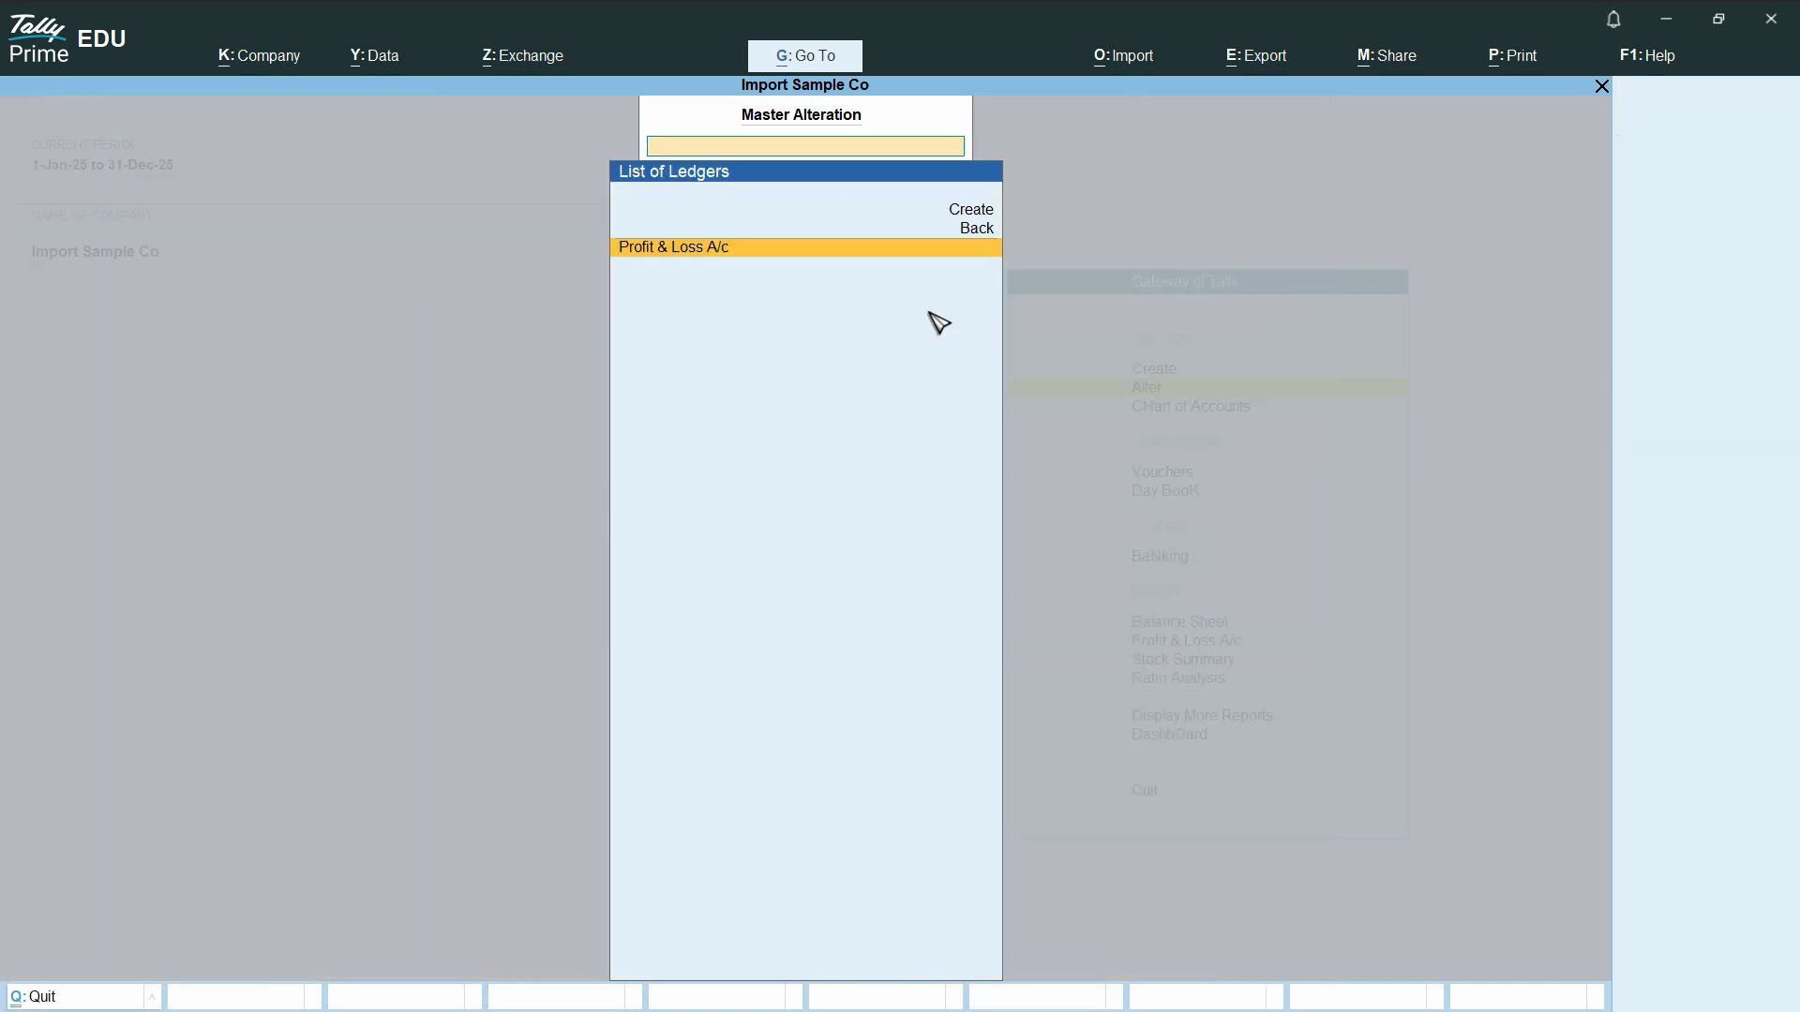
key(Escape)
key(Escape)
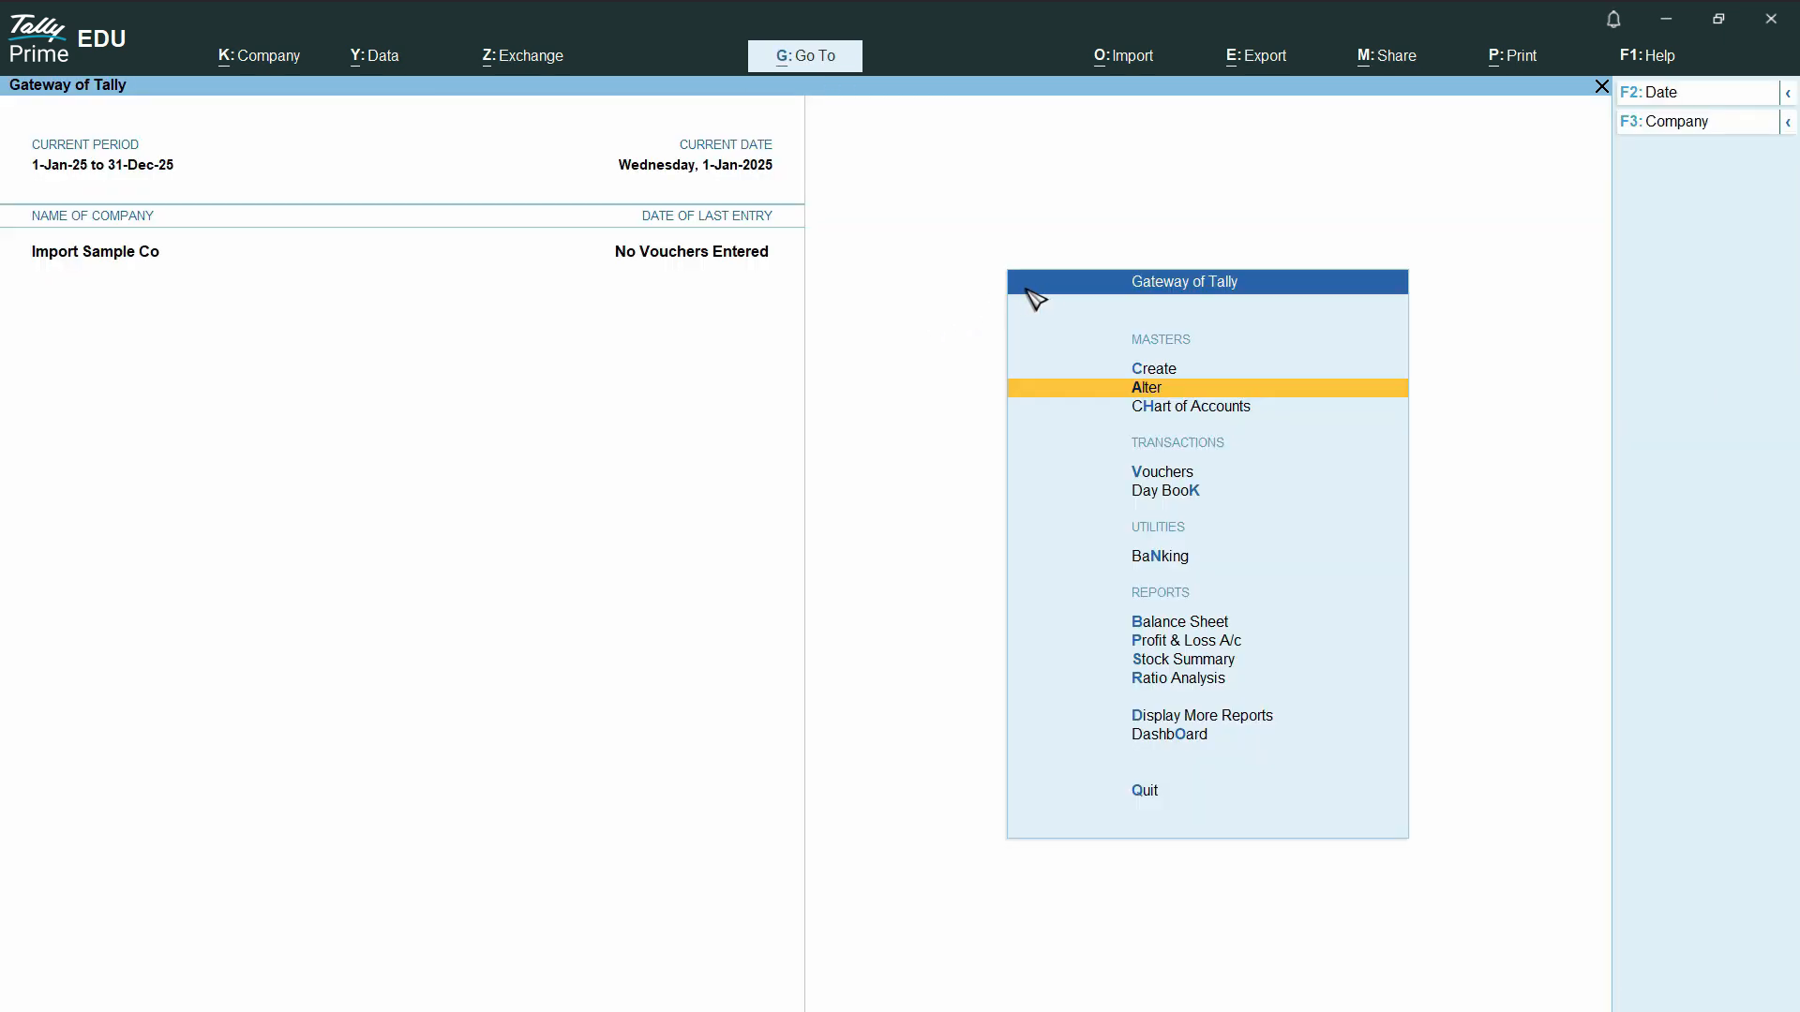
- Switch to Excel, save the workbook as Ledger in C:\Tally Reports, overwriting the existing file, and close Excel
key(alt+Tab)
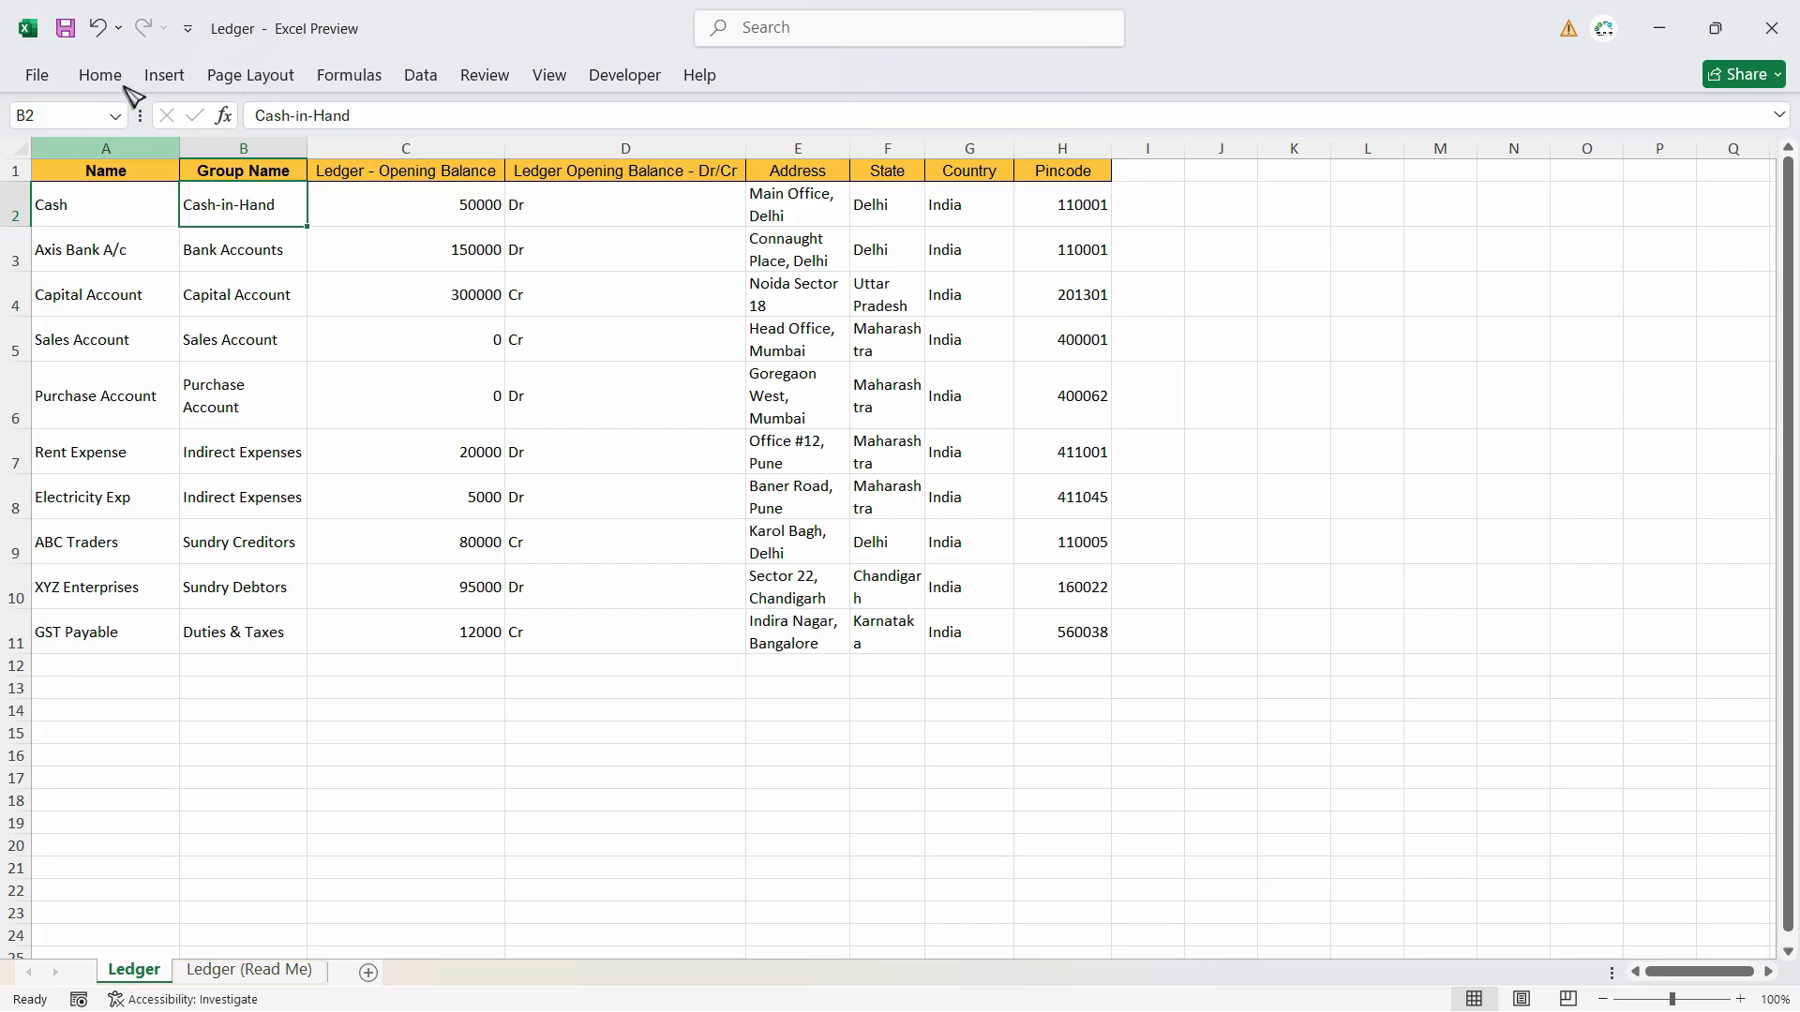
click(36, 75)
click(103, 434)
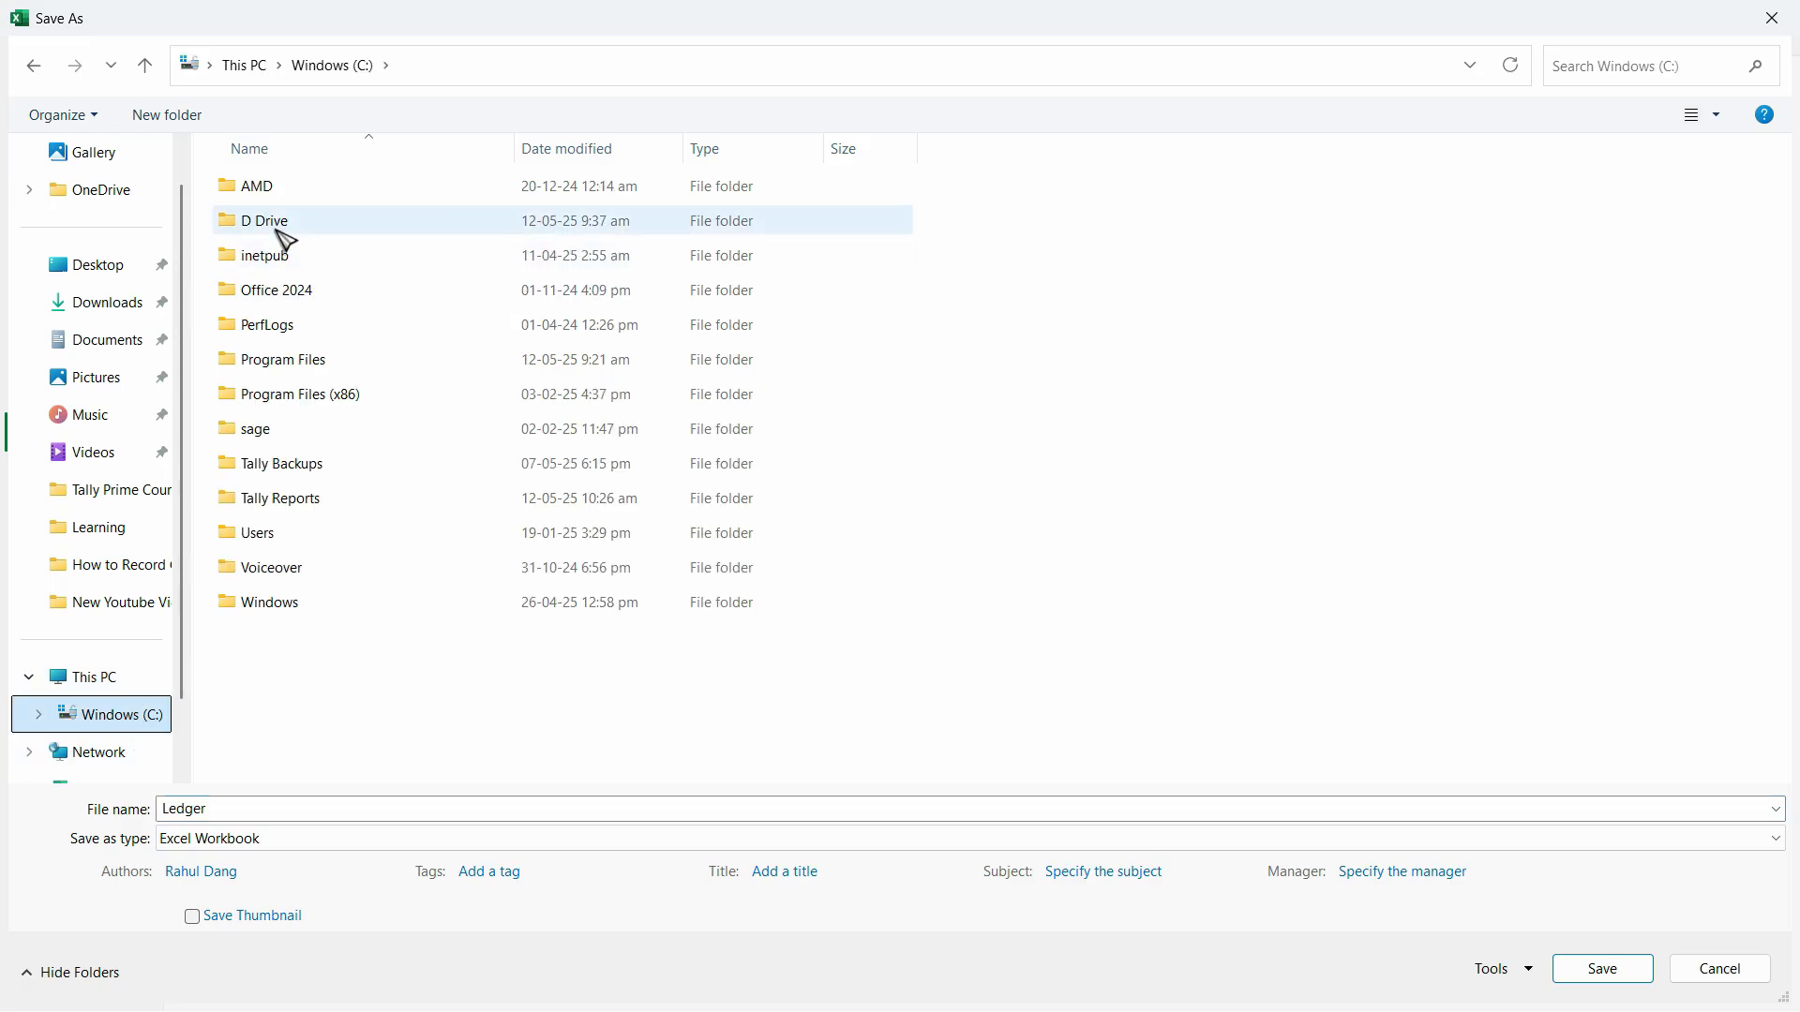
double_click(282, 252)
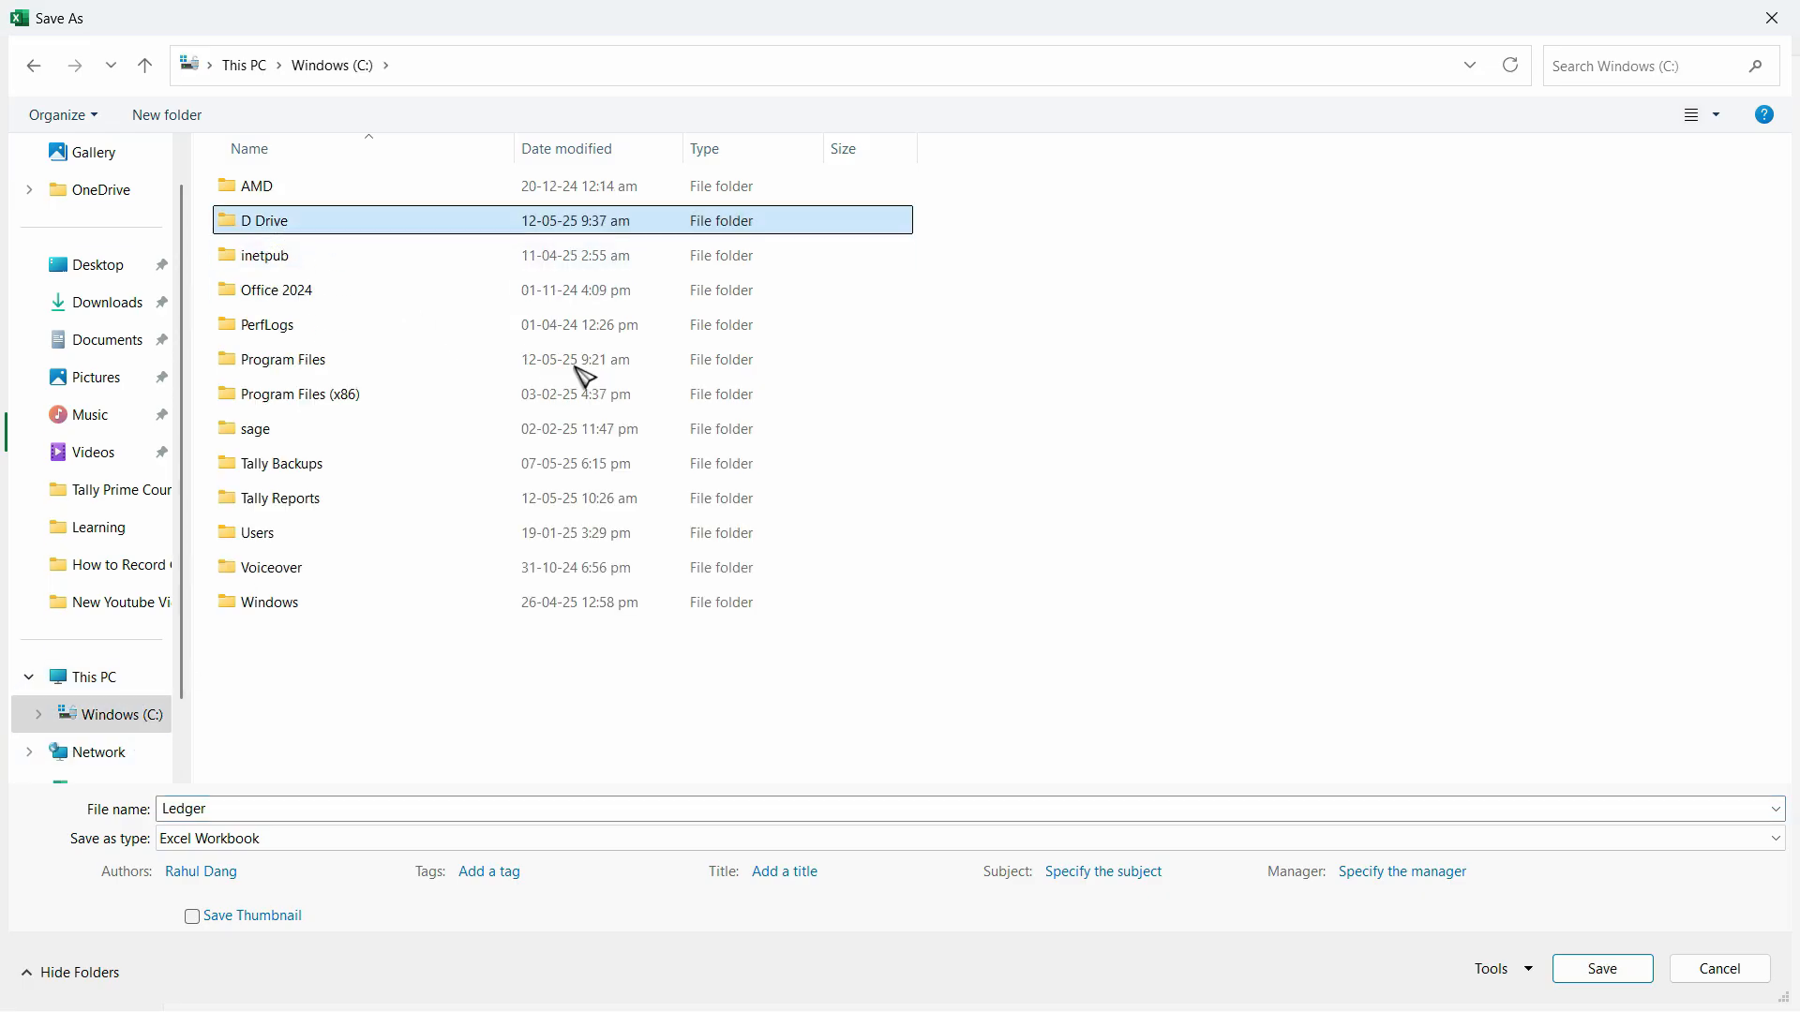
click(342, 65)
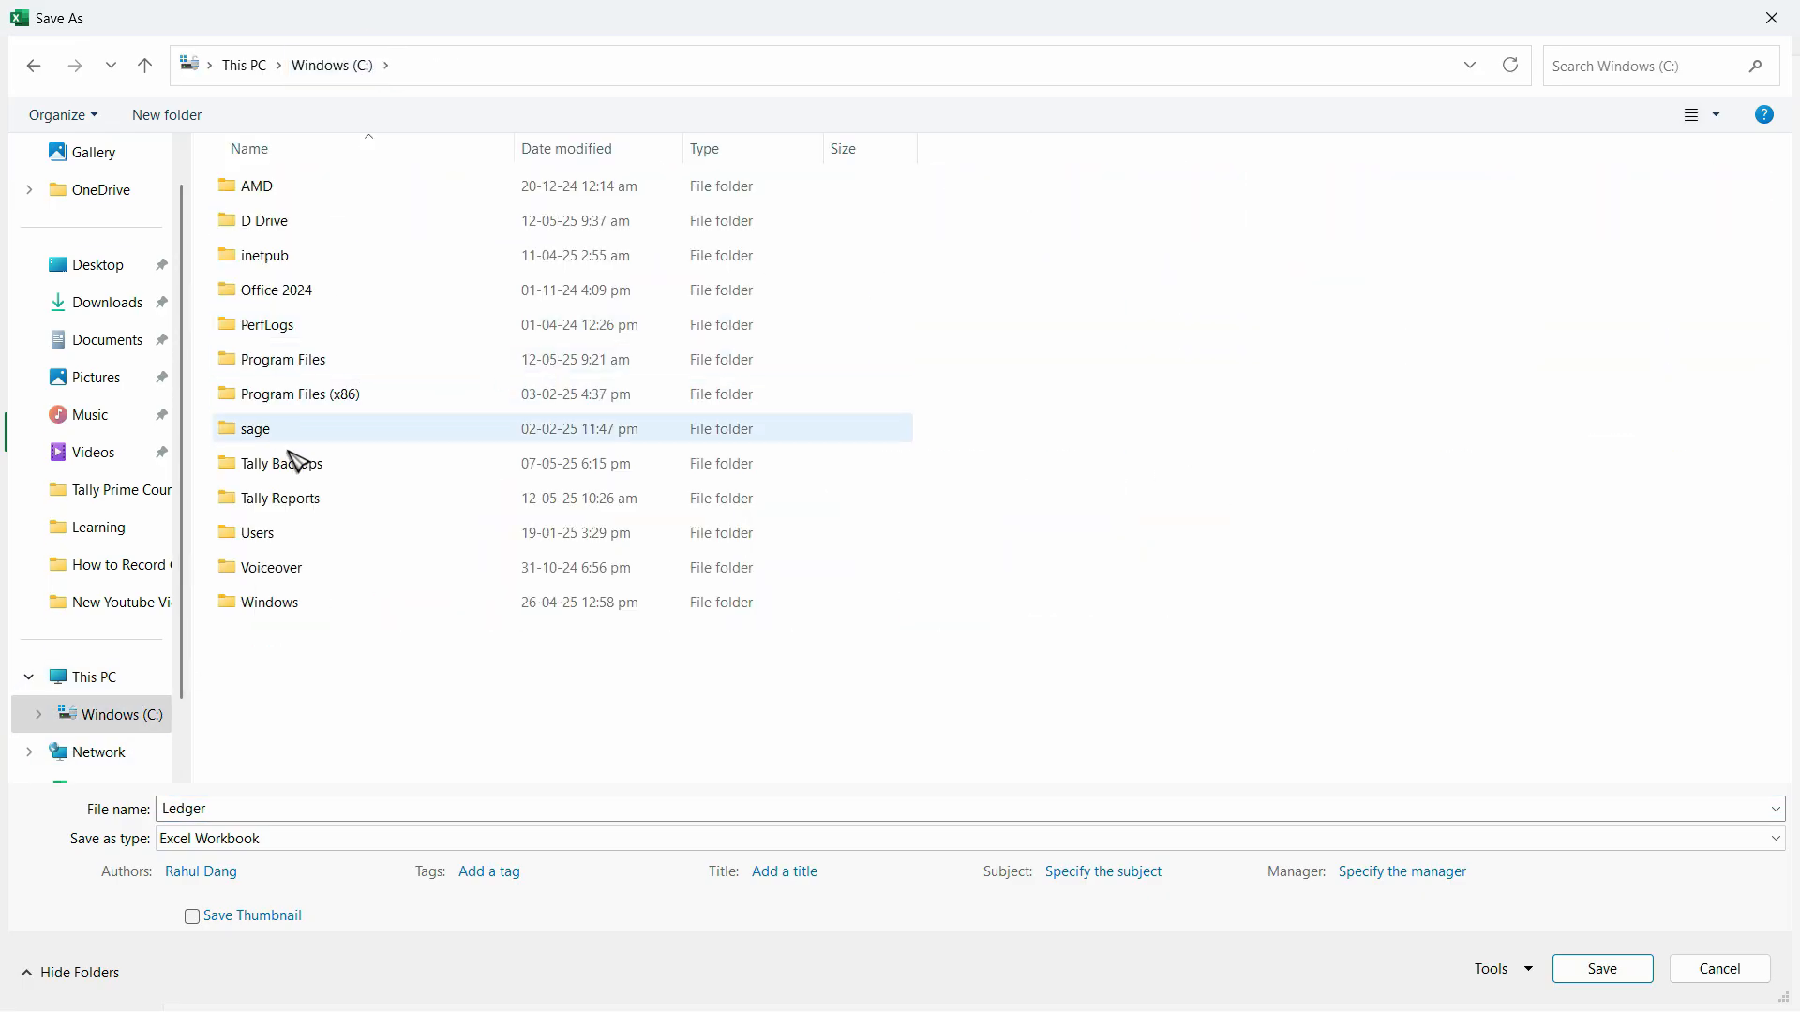
click(342, 499)
double_click(342, 509)
click(328, 814)
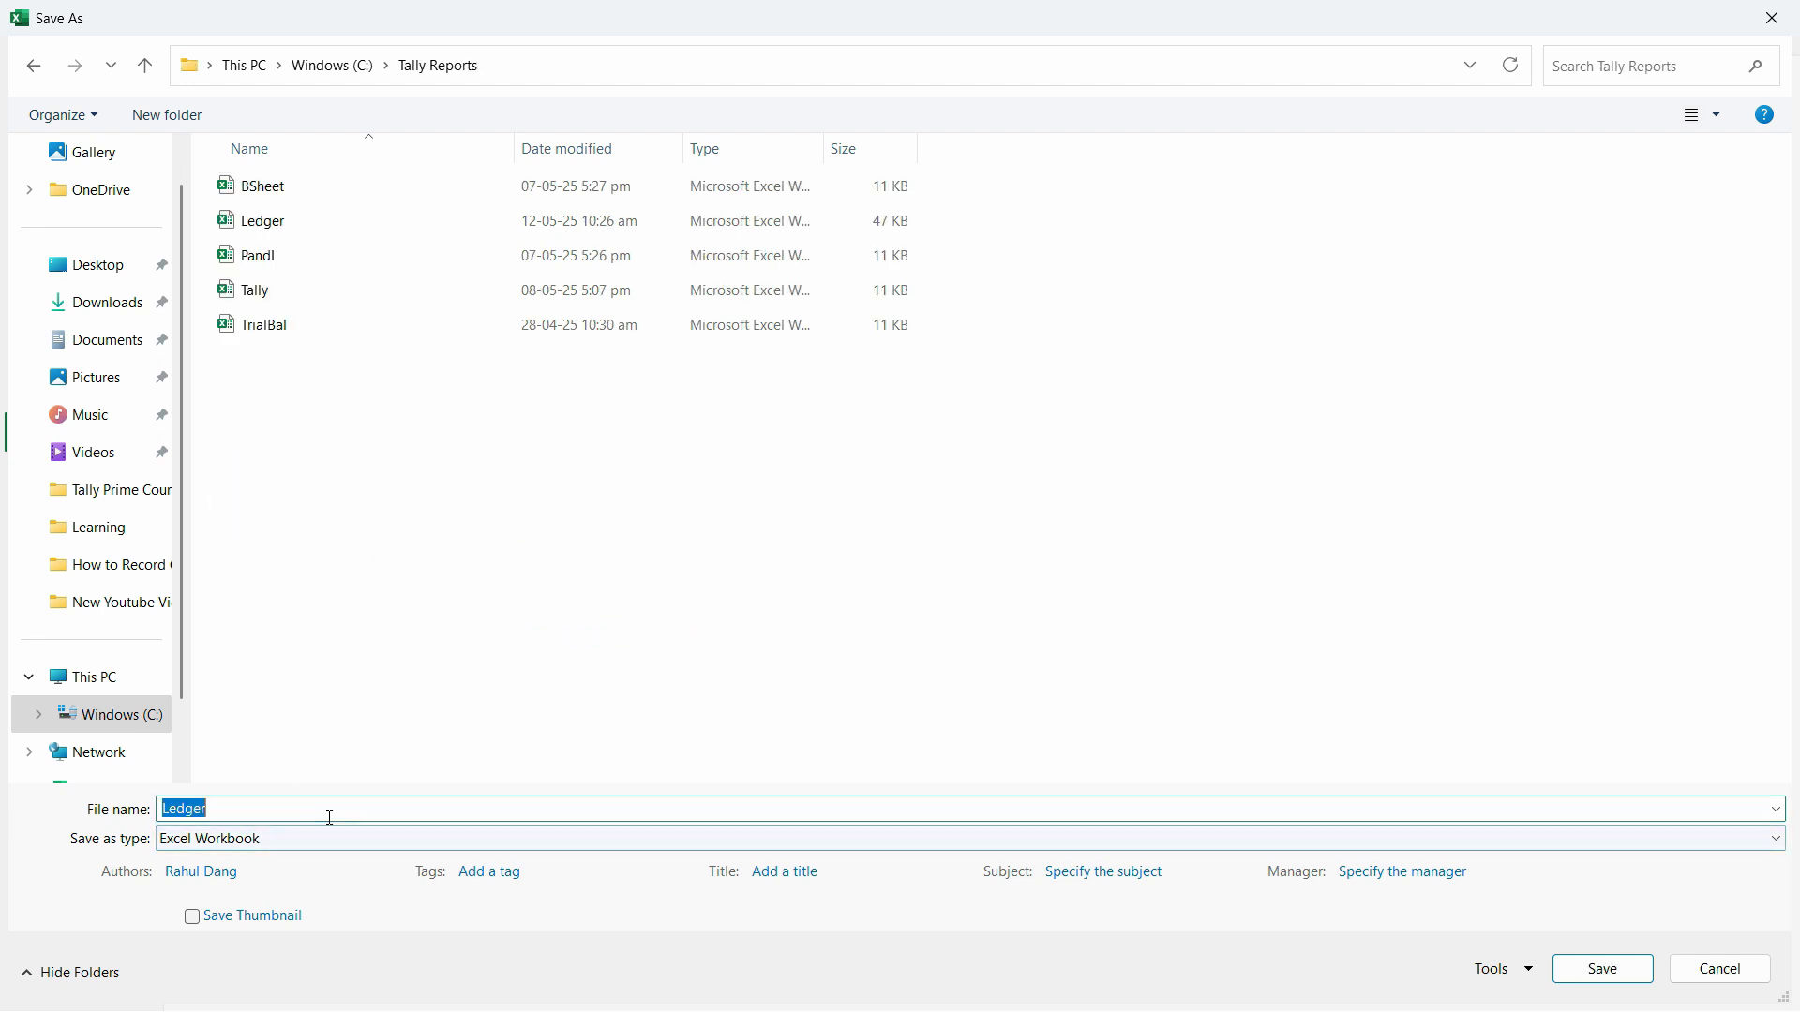
click(349, 814)
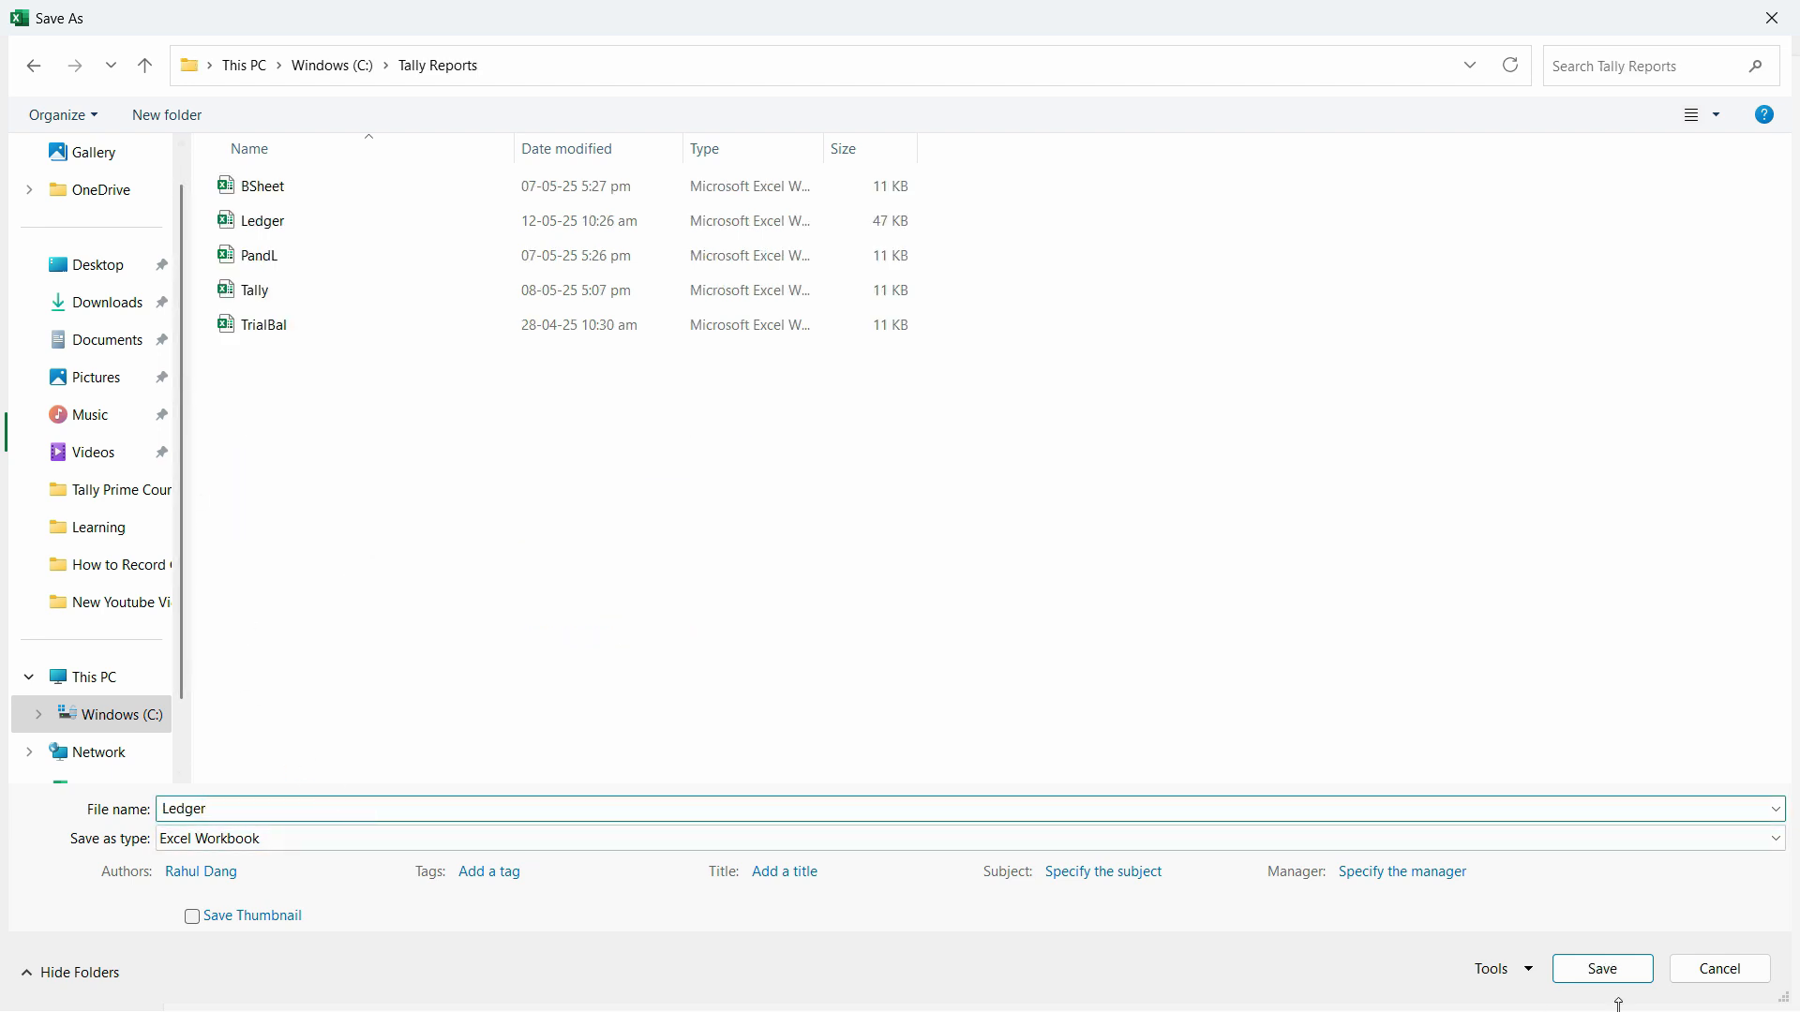
click(1594, 969)
click(957, 523)
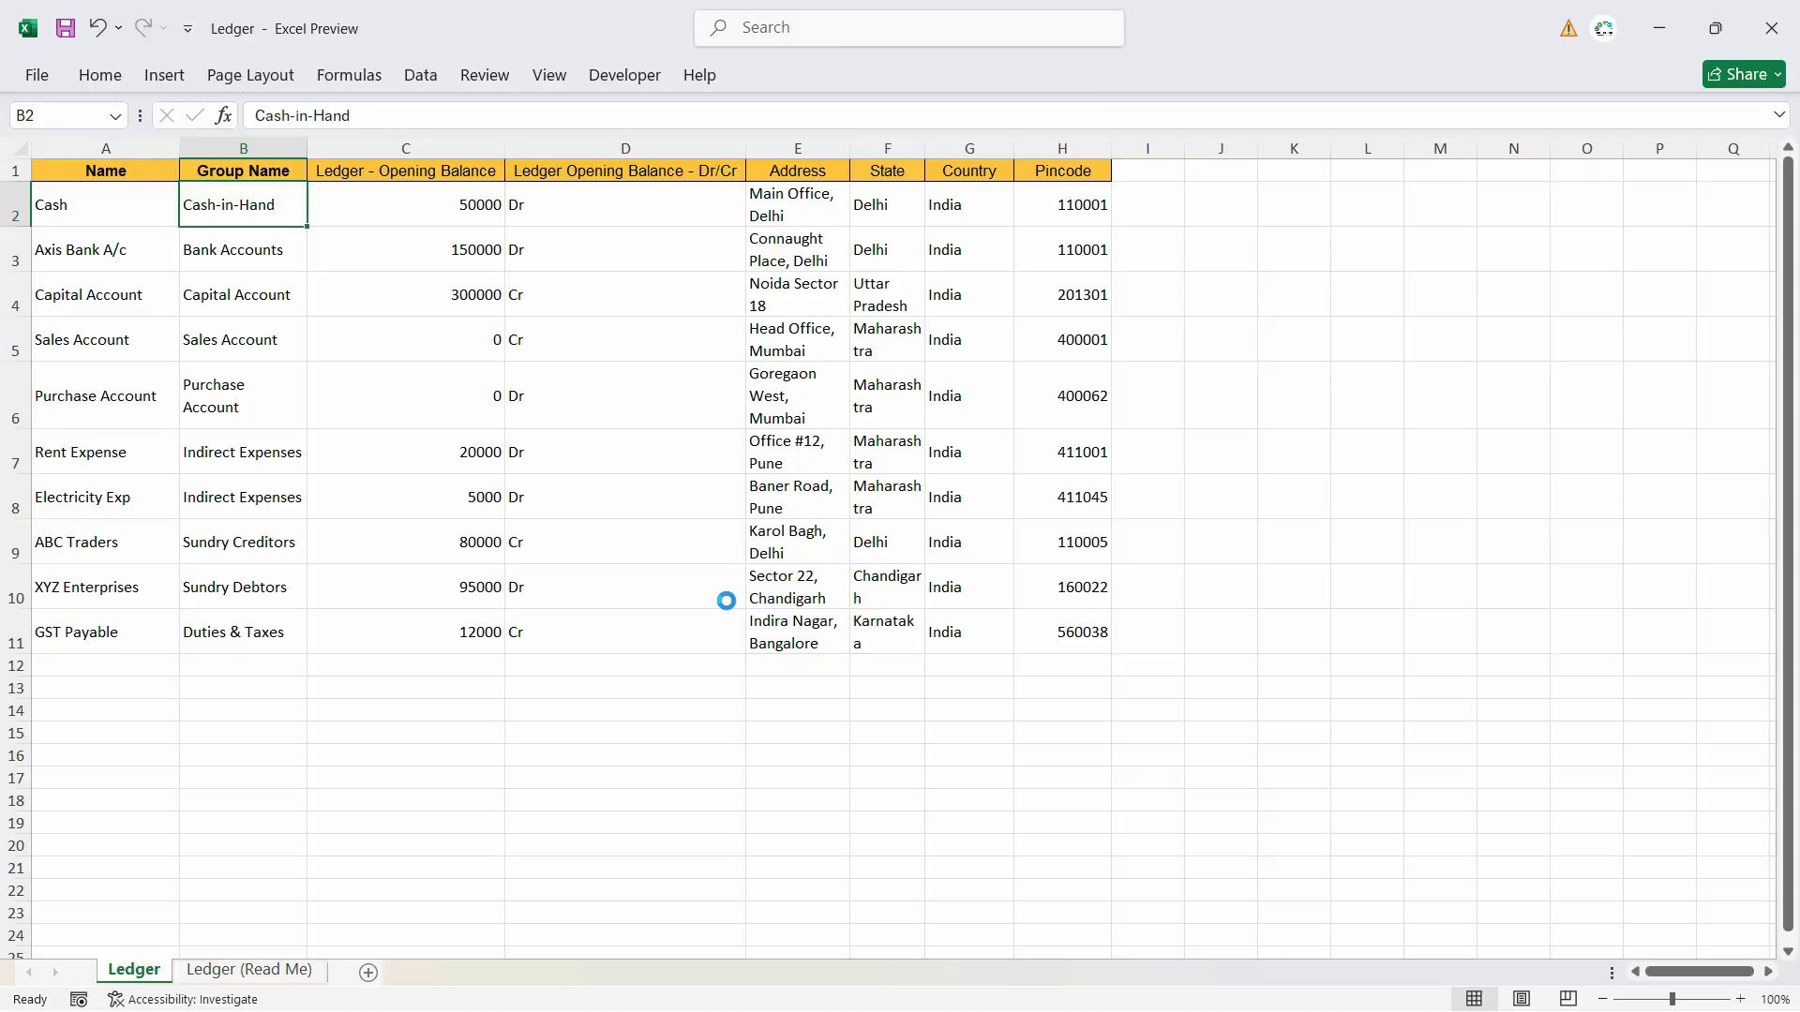
click(1772, 28)
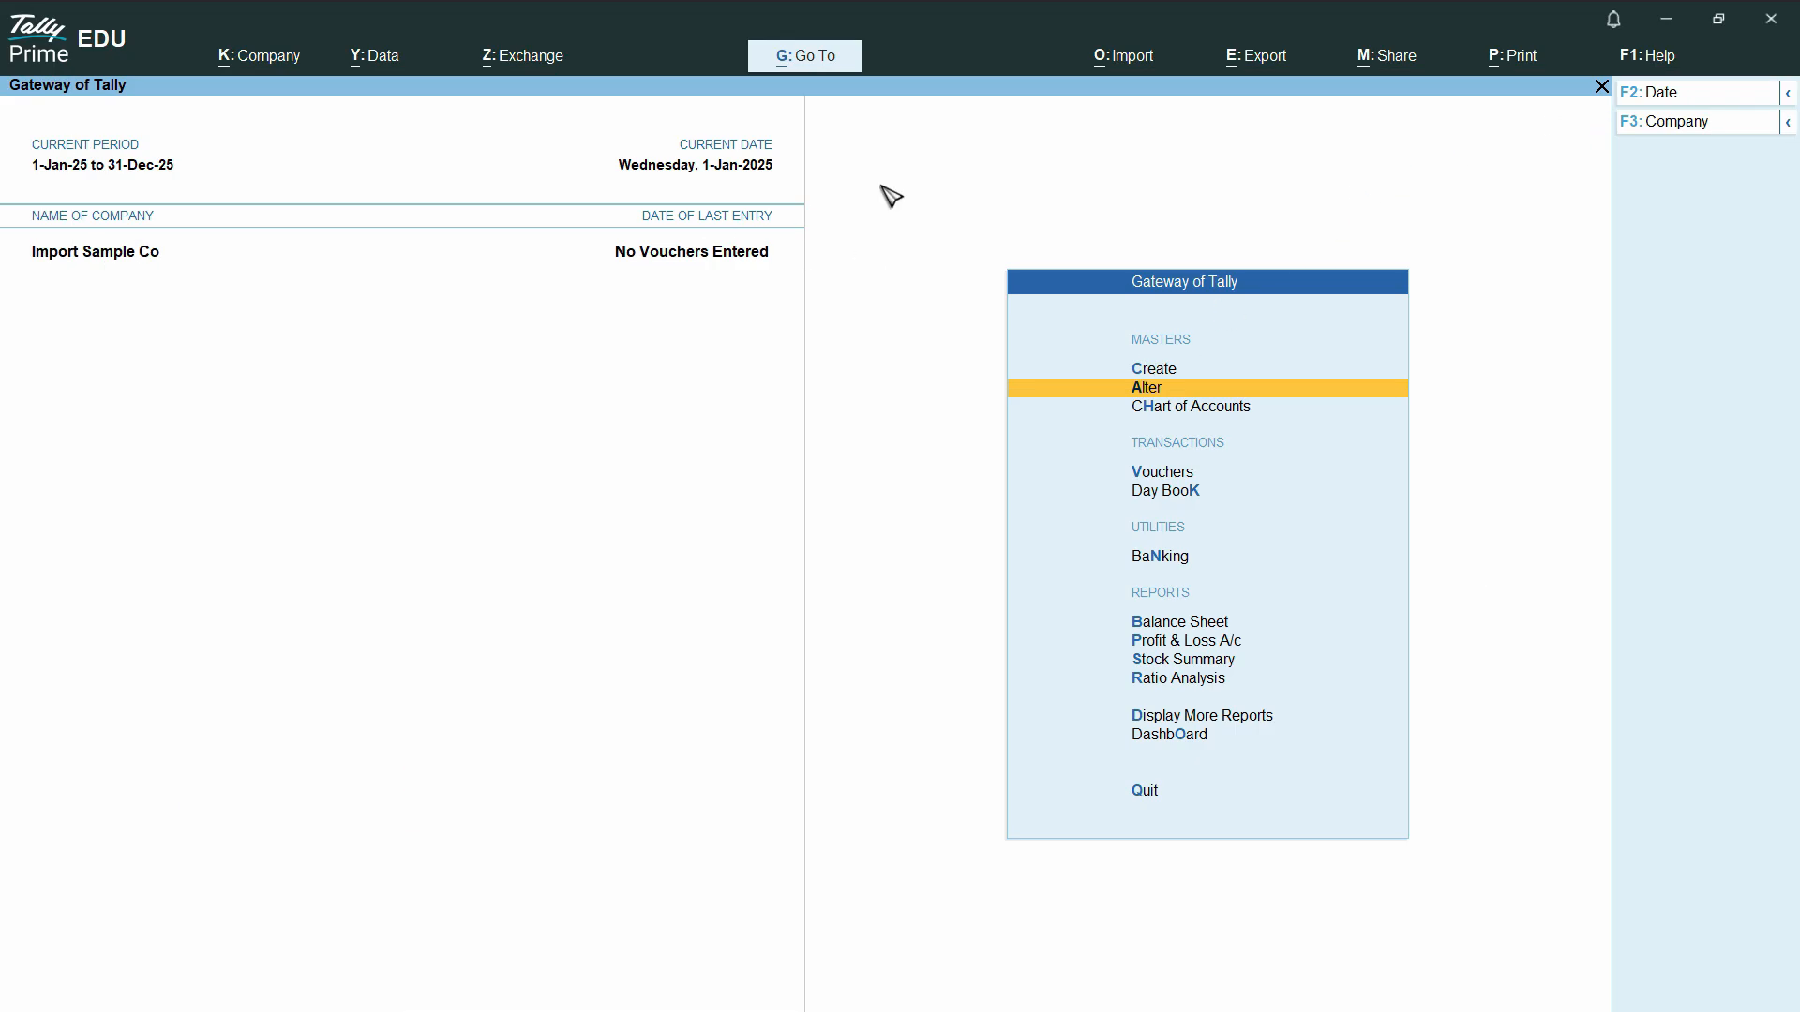
- Start a masters import in TallyPrime with the Excel (Spreadsheet) format and choose Ledger.xlsx from C:\Tally Reports as the file to import
click(1135, 62)
click(1162, 139)
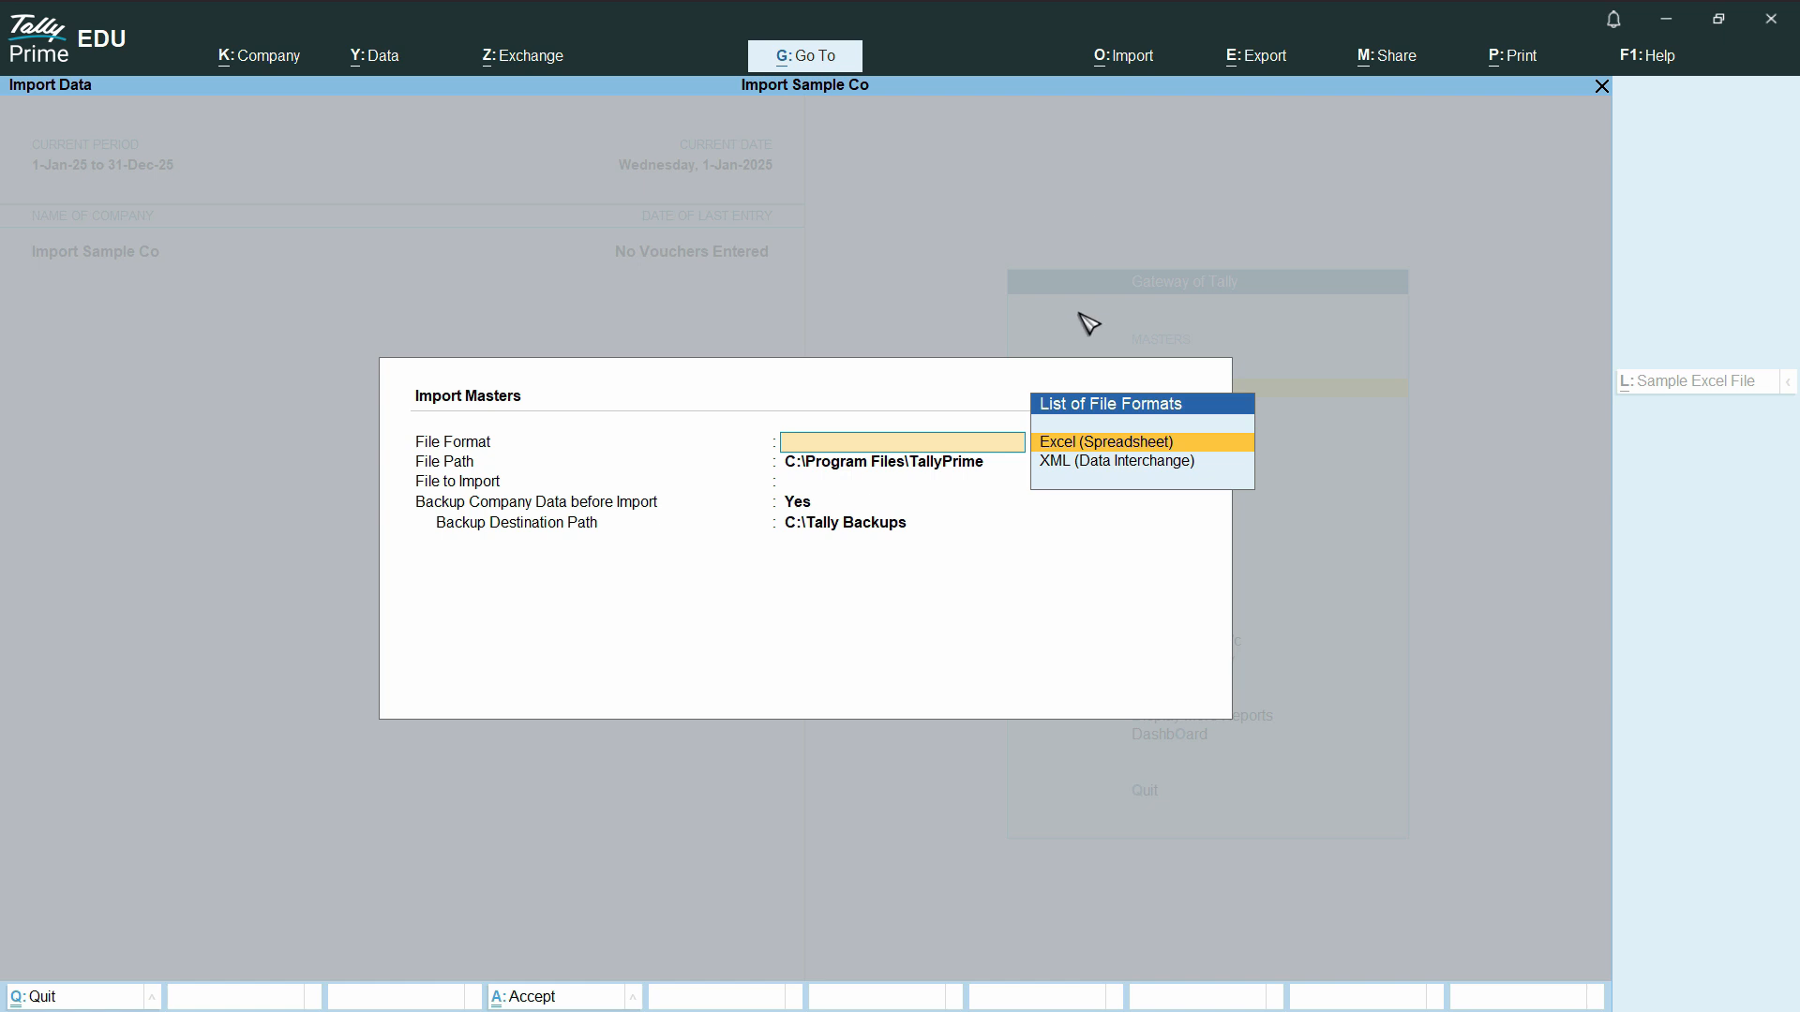
click(1122, 453)
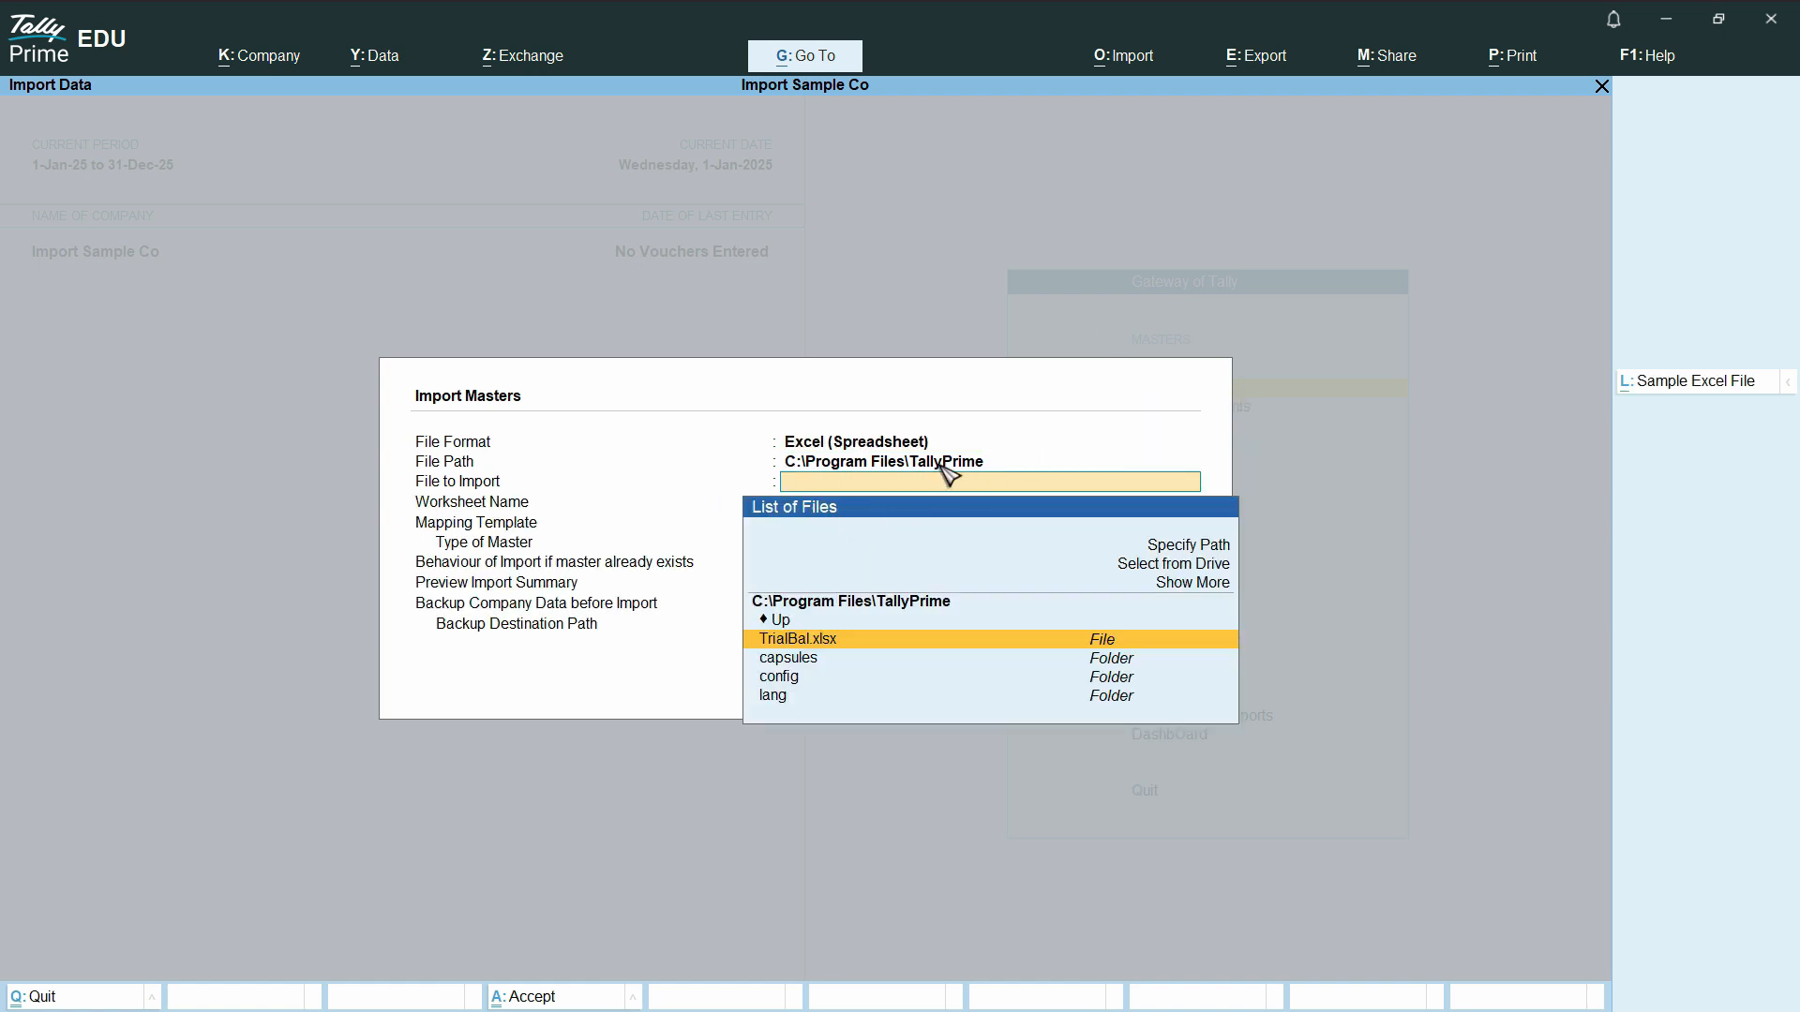
key(Up)
key(Return)
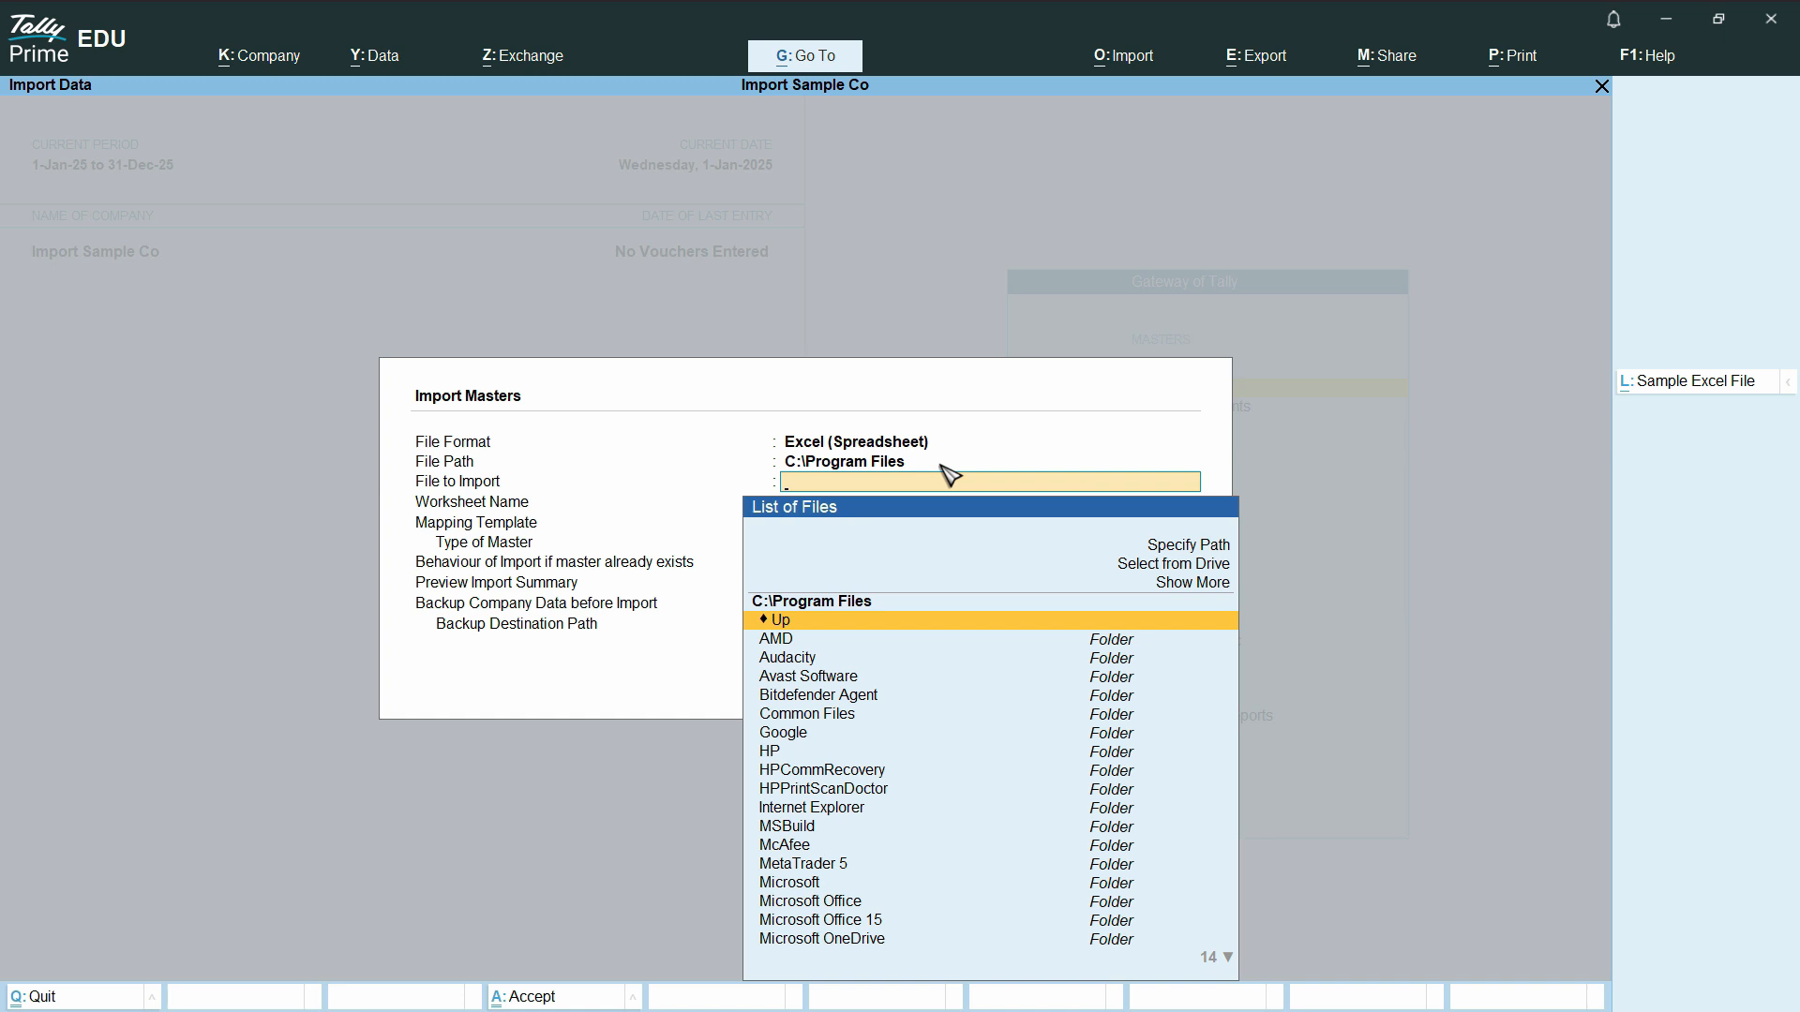
key(Return)
key(Down)
key(Down)
key(Down)
key(Down)
key(Down)
key(Down)
key(Down)
key(Down)
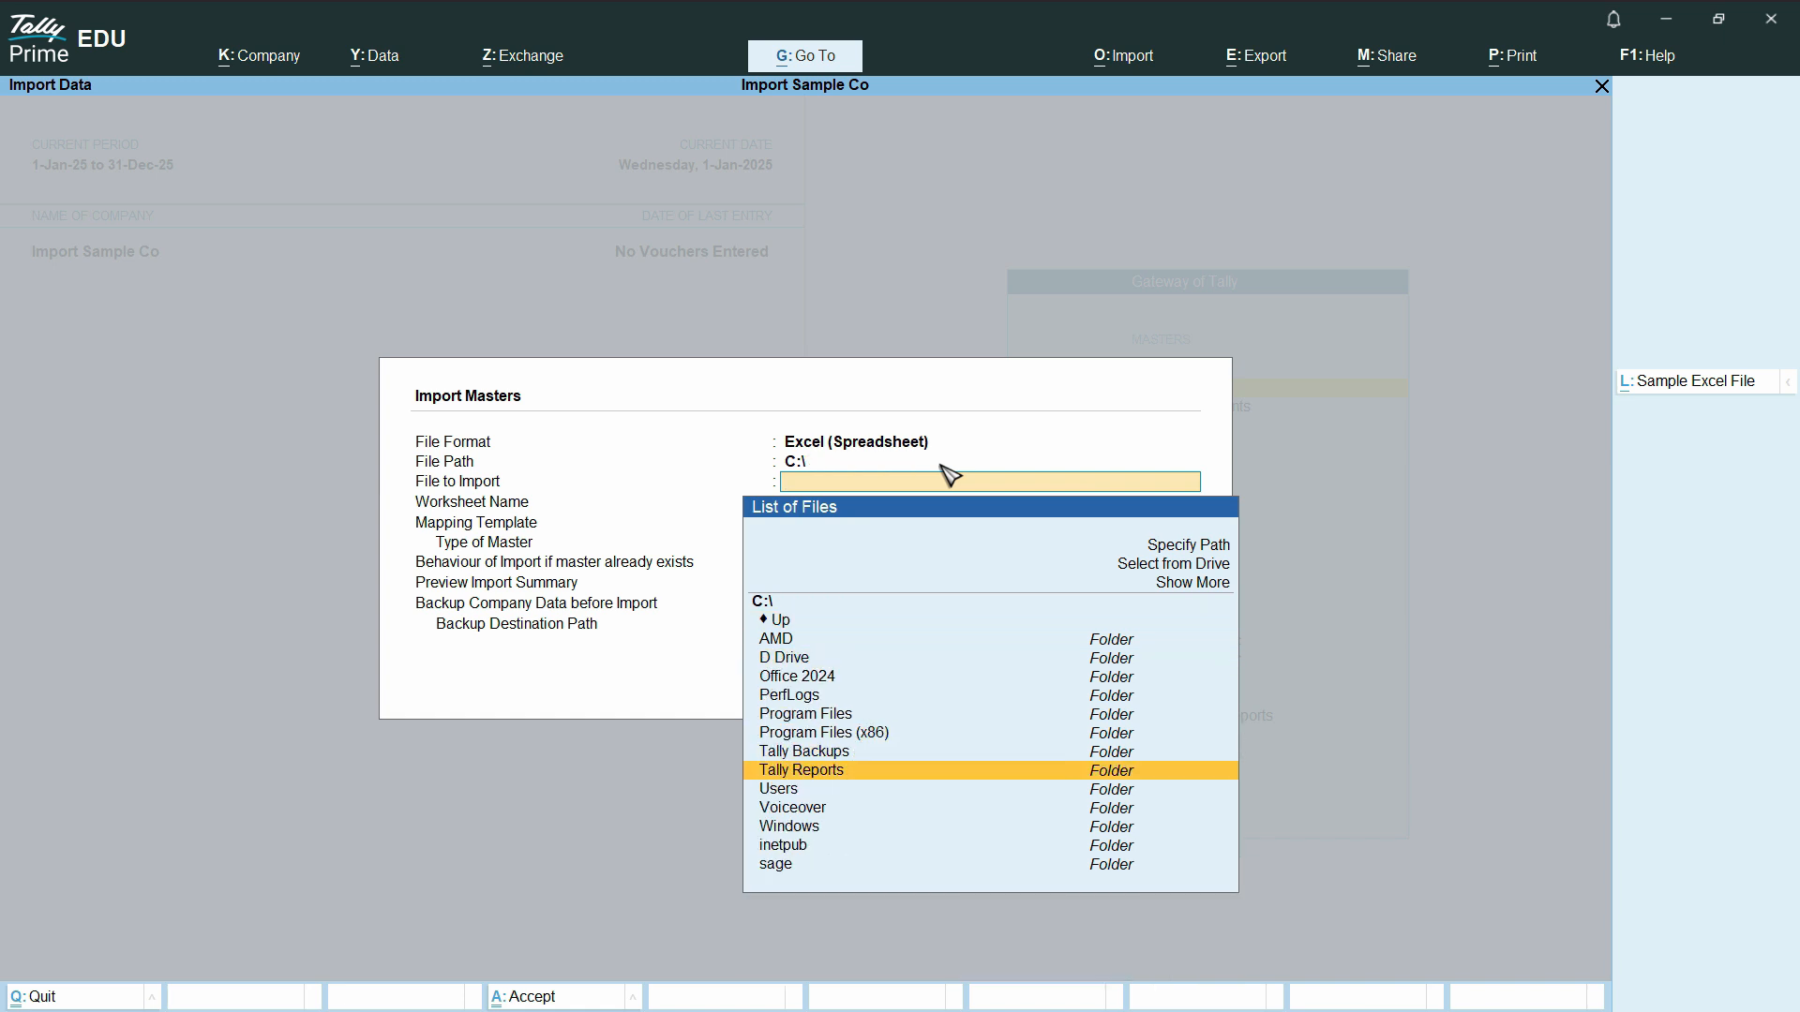
key(Return)
key(Down)
key(Return)
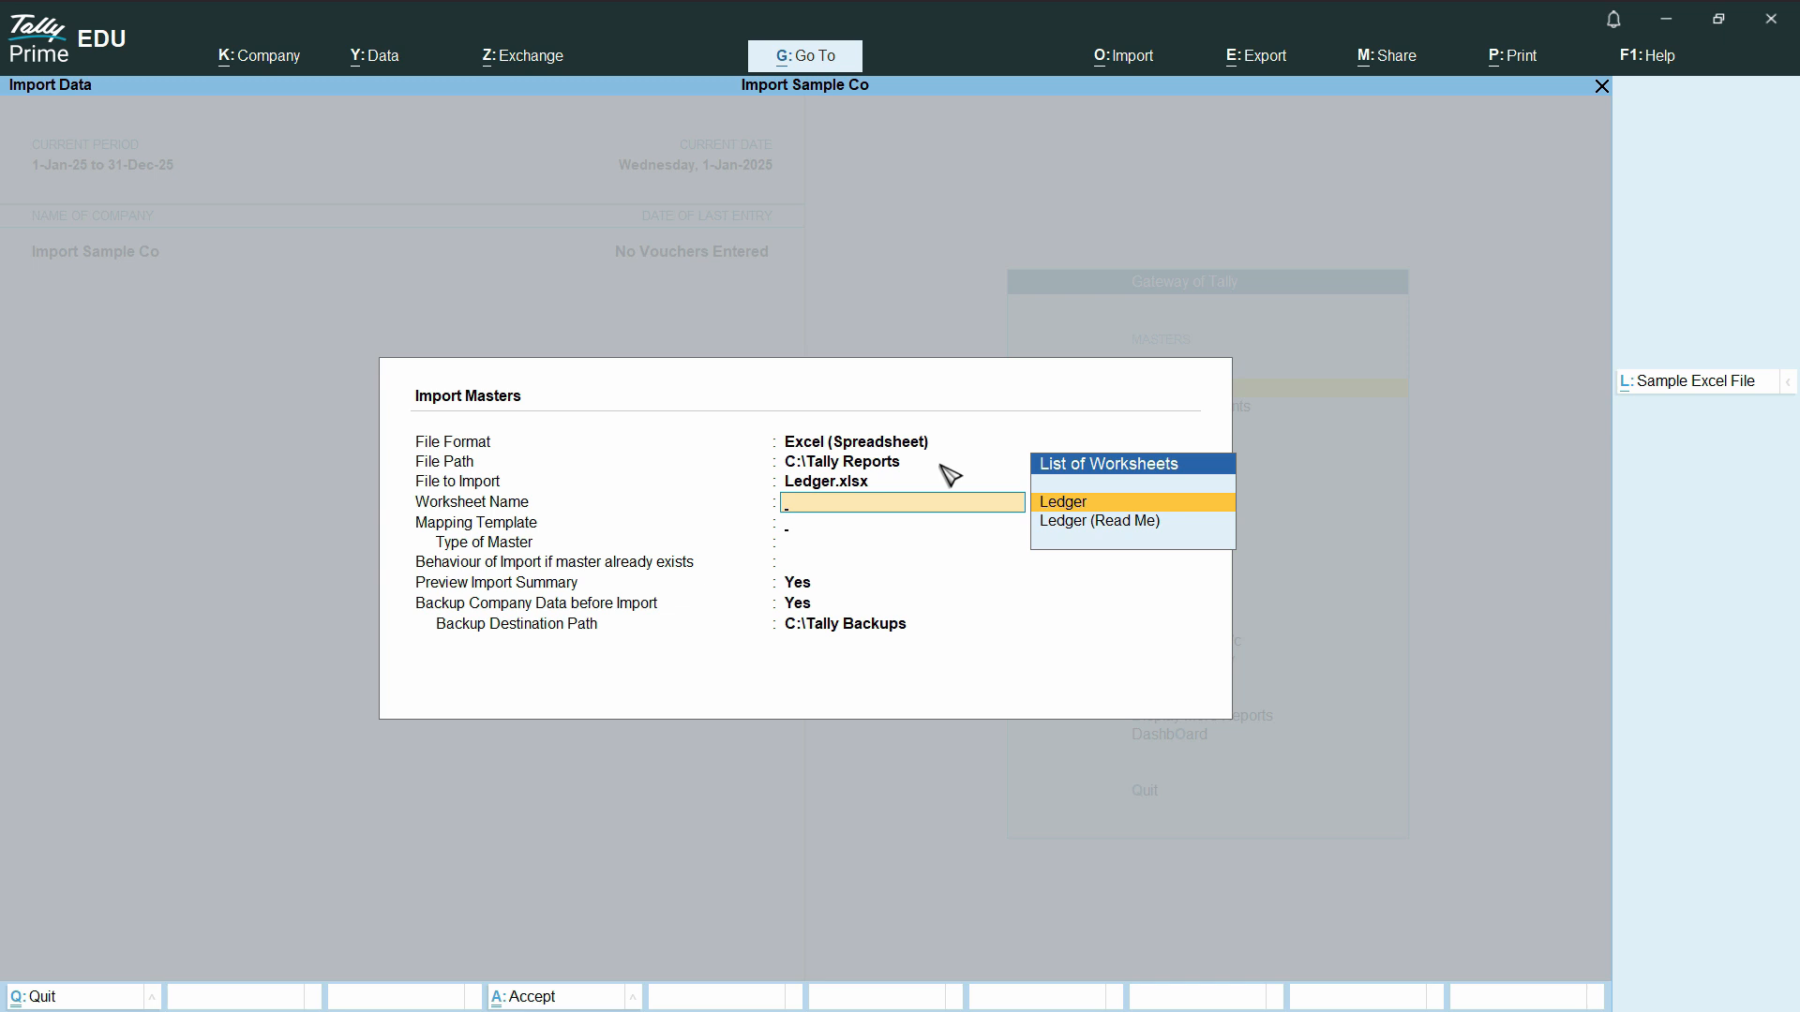
- Set the import's worksheet to Ledger, the mapping template to Default Template and the type of master to Ledger
key(Return)
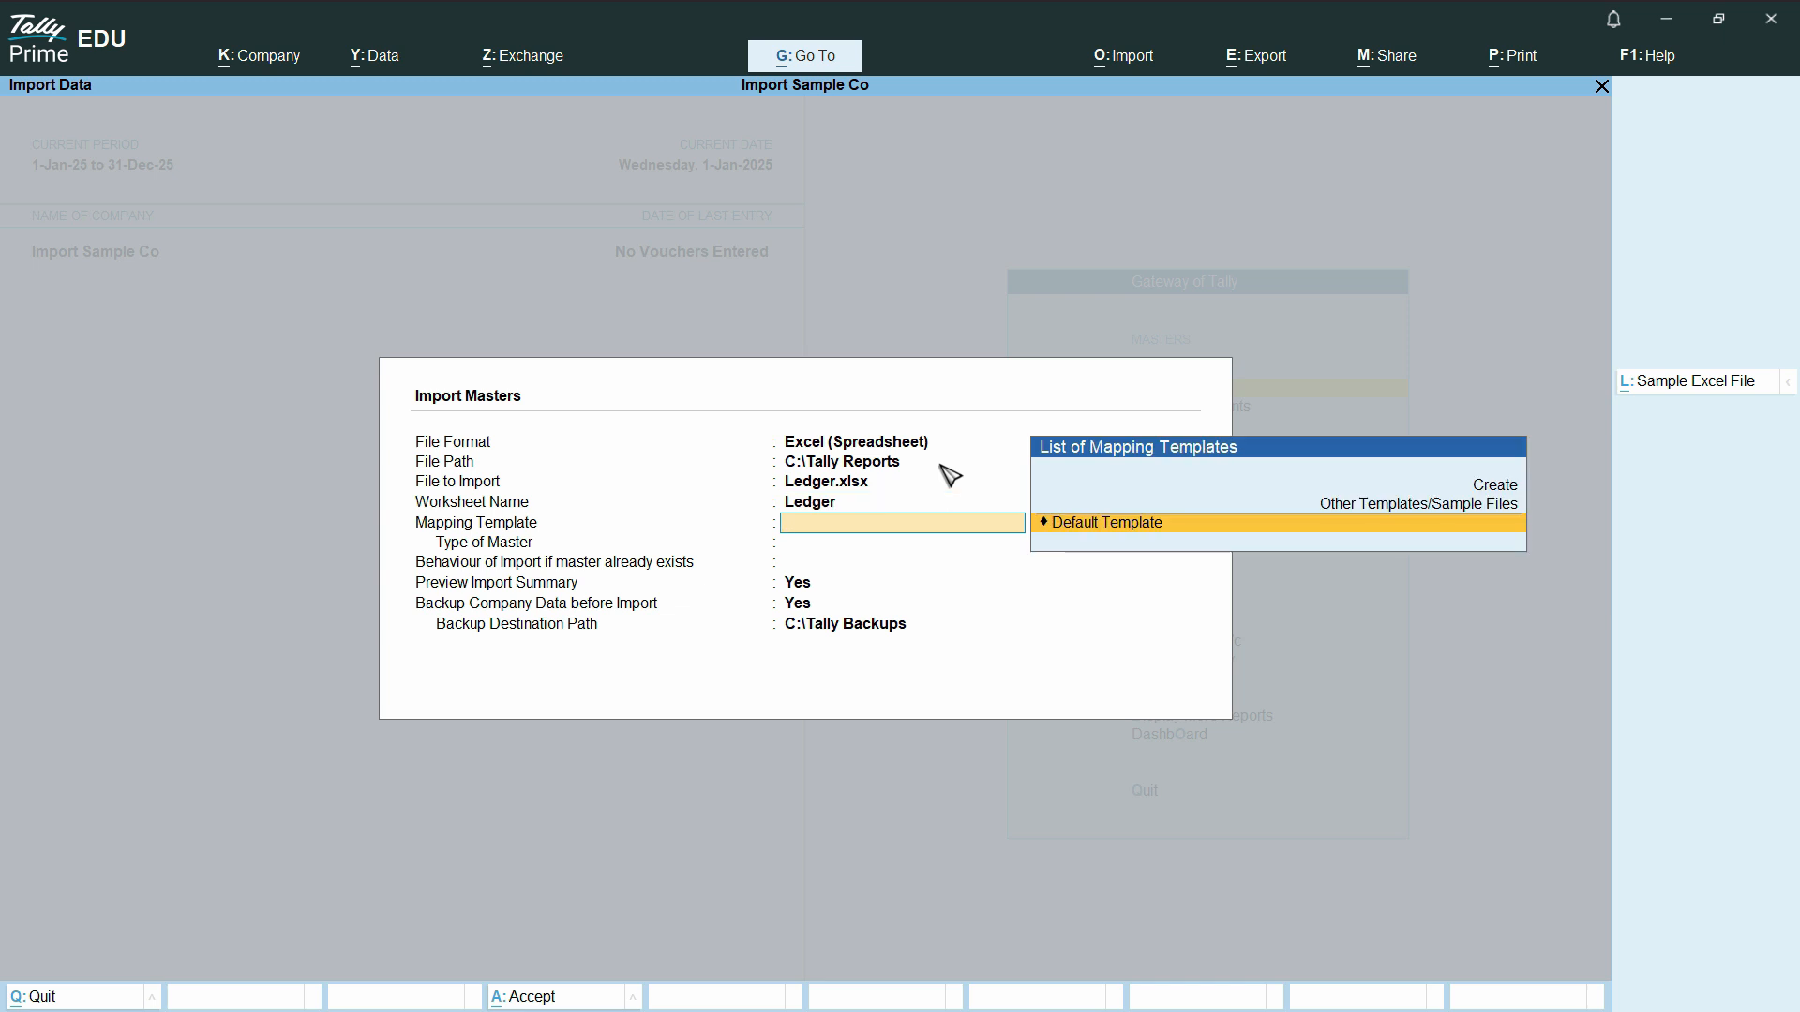
key(Return)
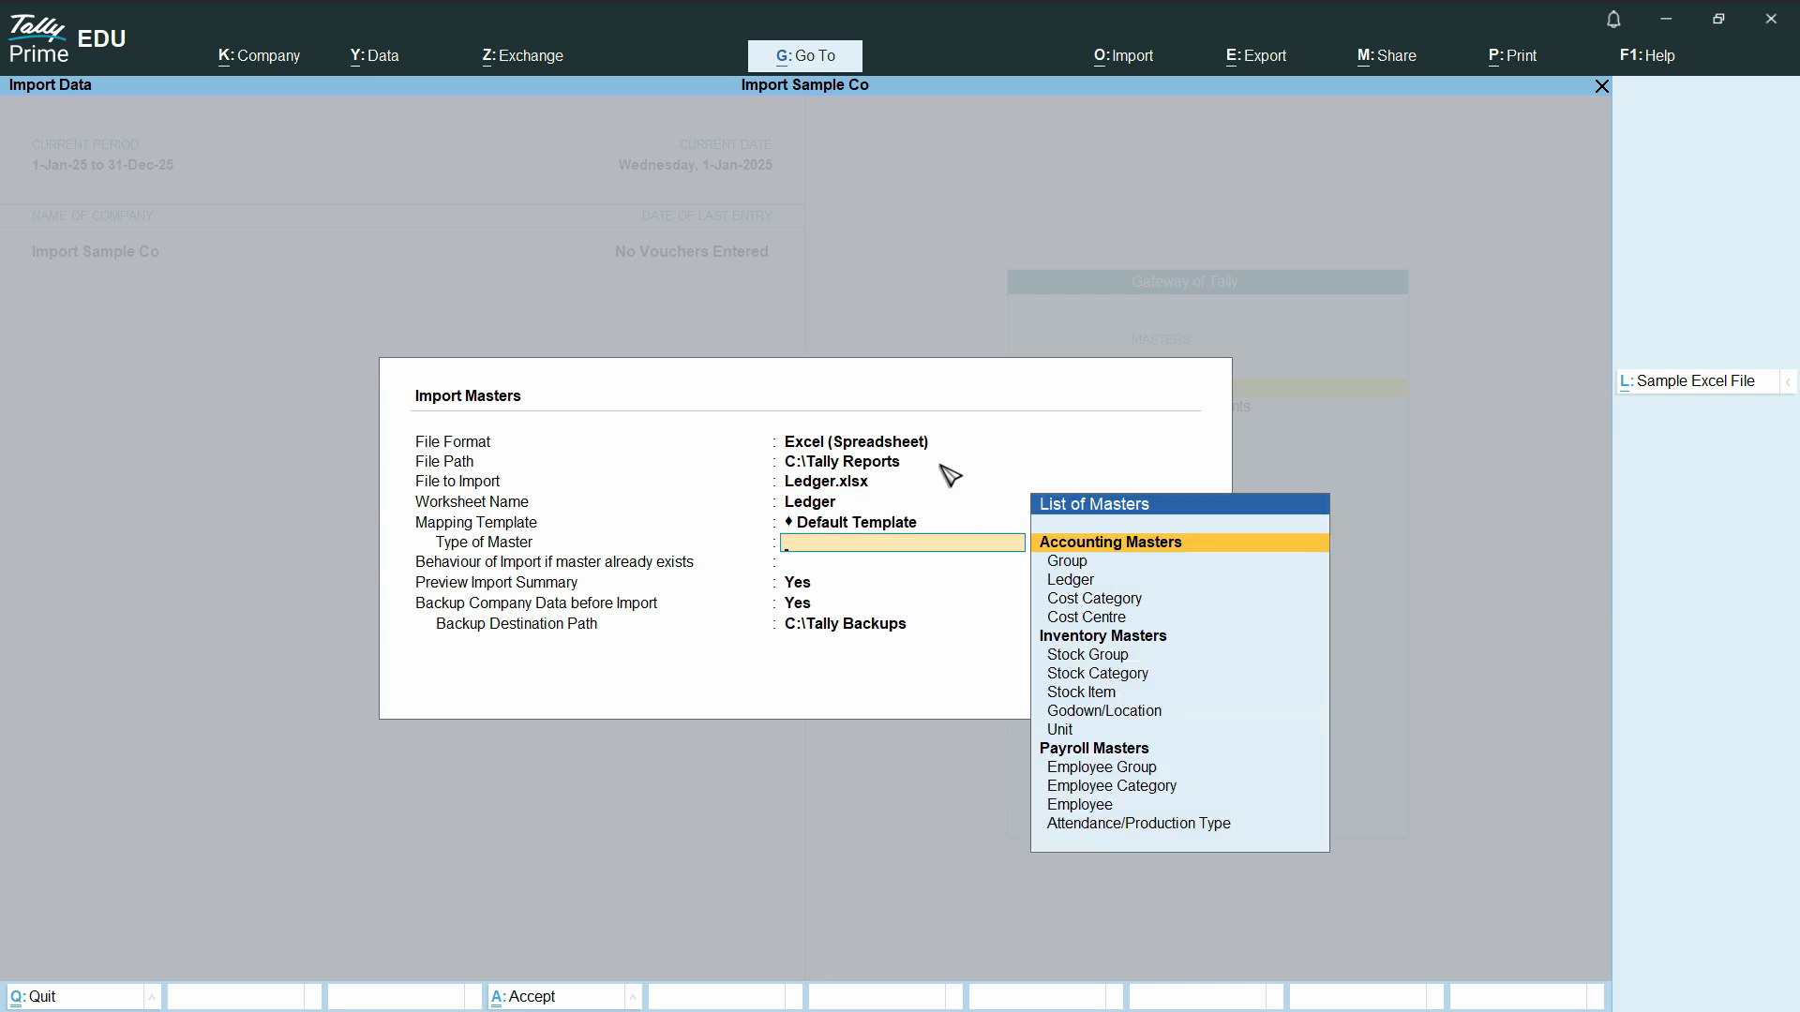
key(Down)
key(Down)
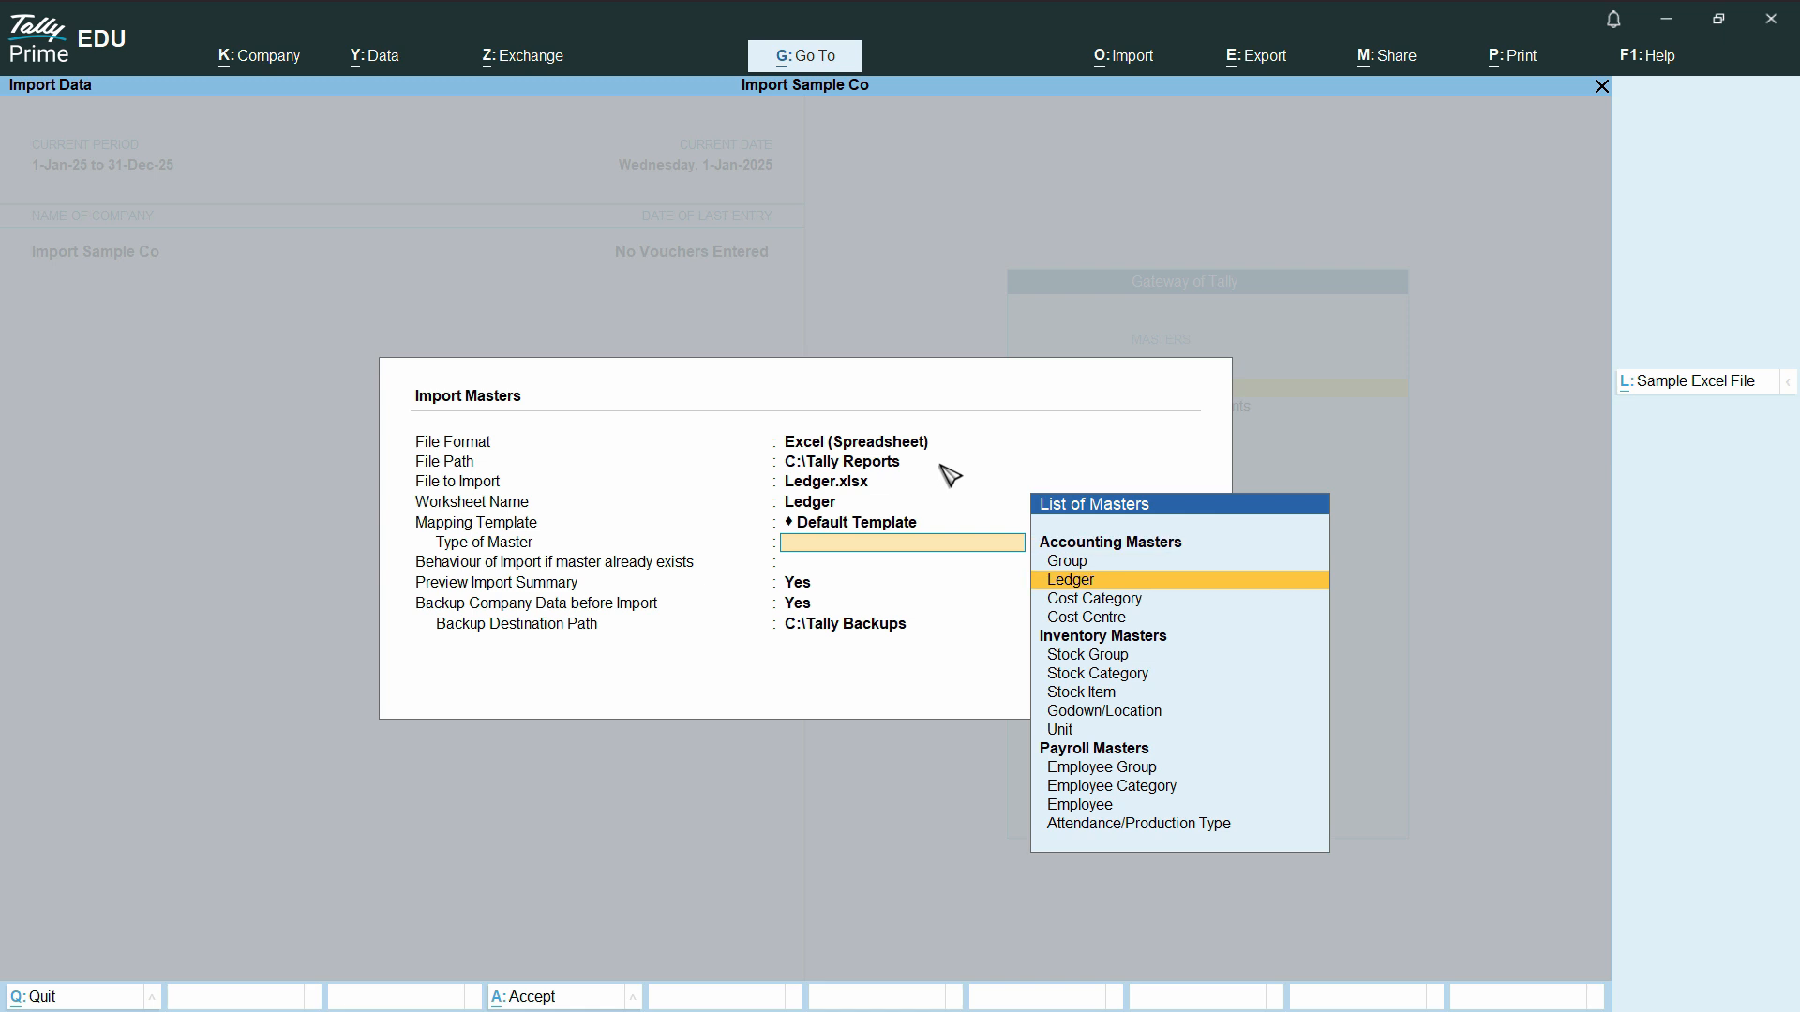
key(Return)
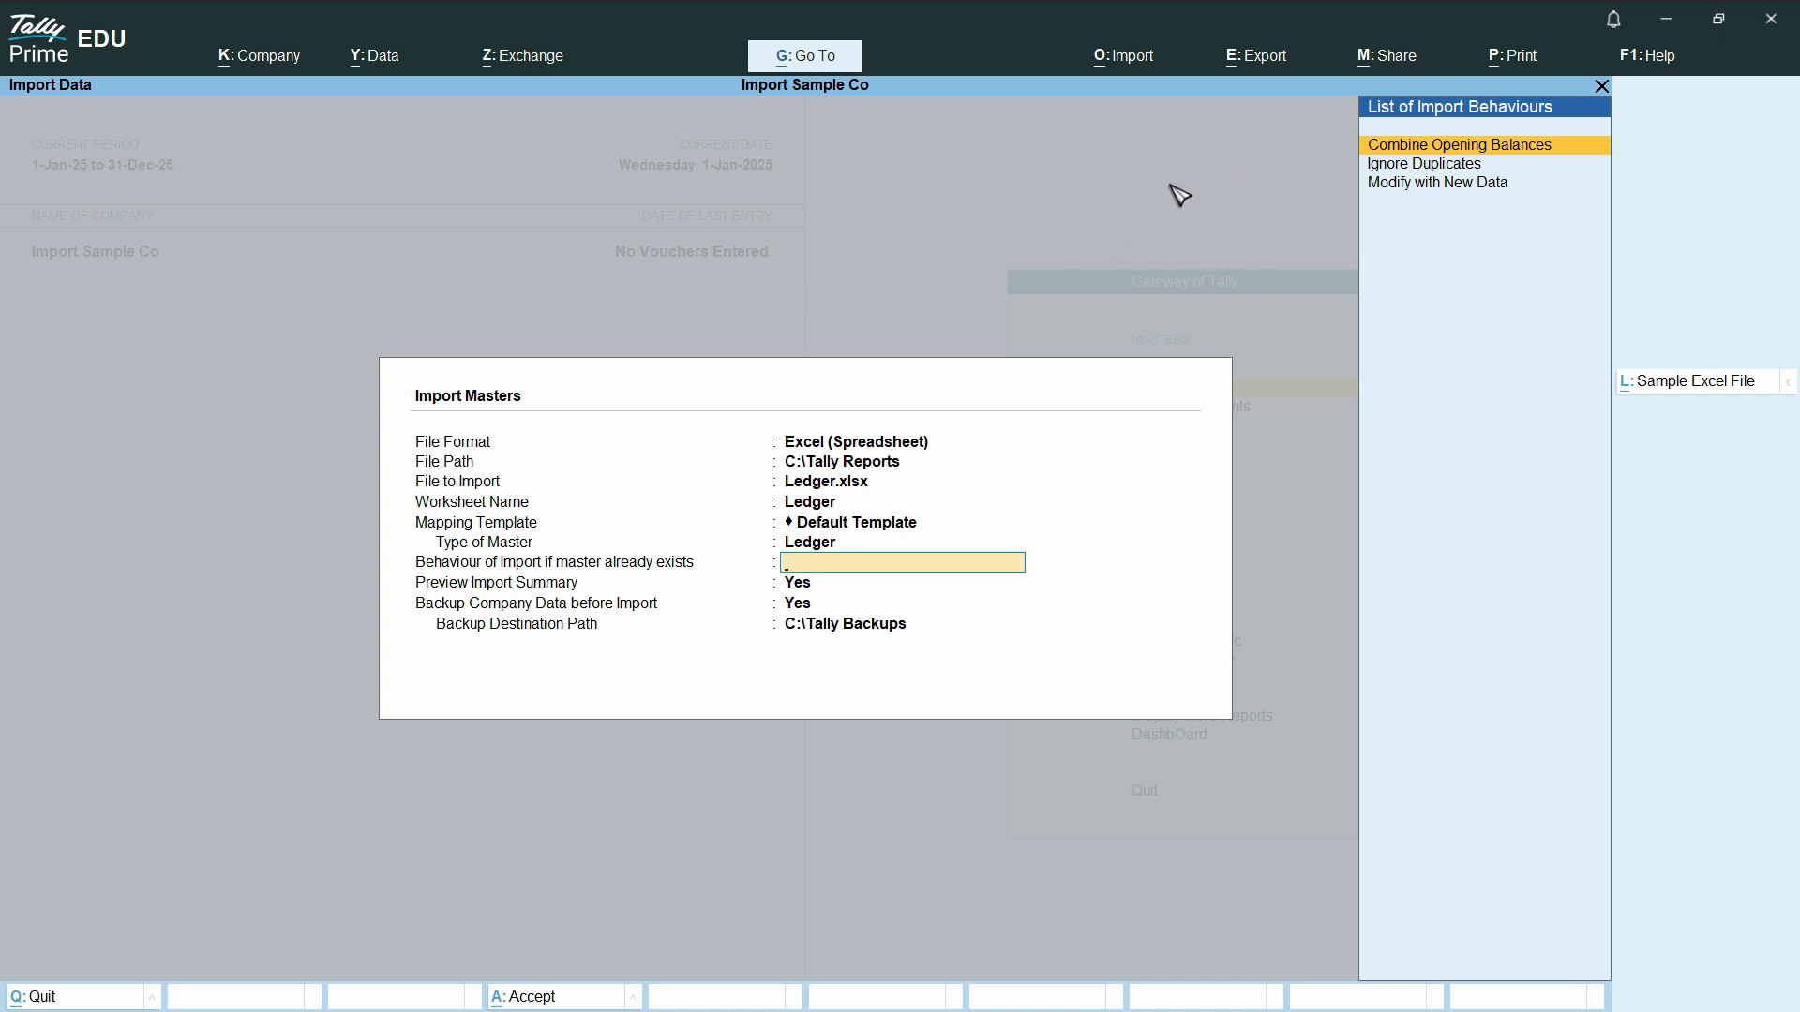
- Choose Ignore Duplicates for existing masters, keep the summary preview and the backup to C:\Tally Backups enabled, and run the ledger import
click(1453, 167)
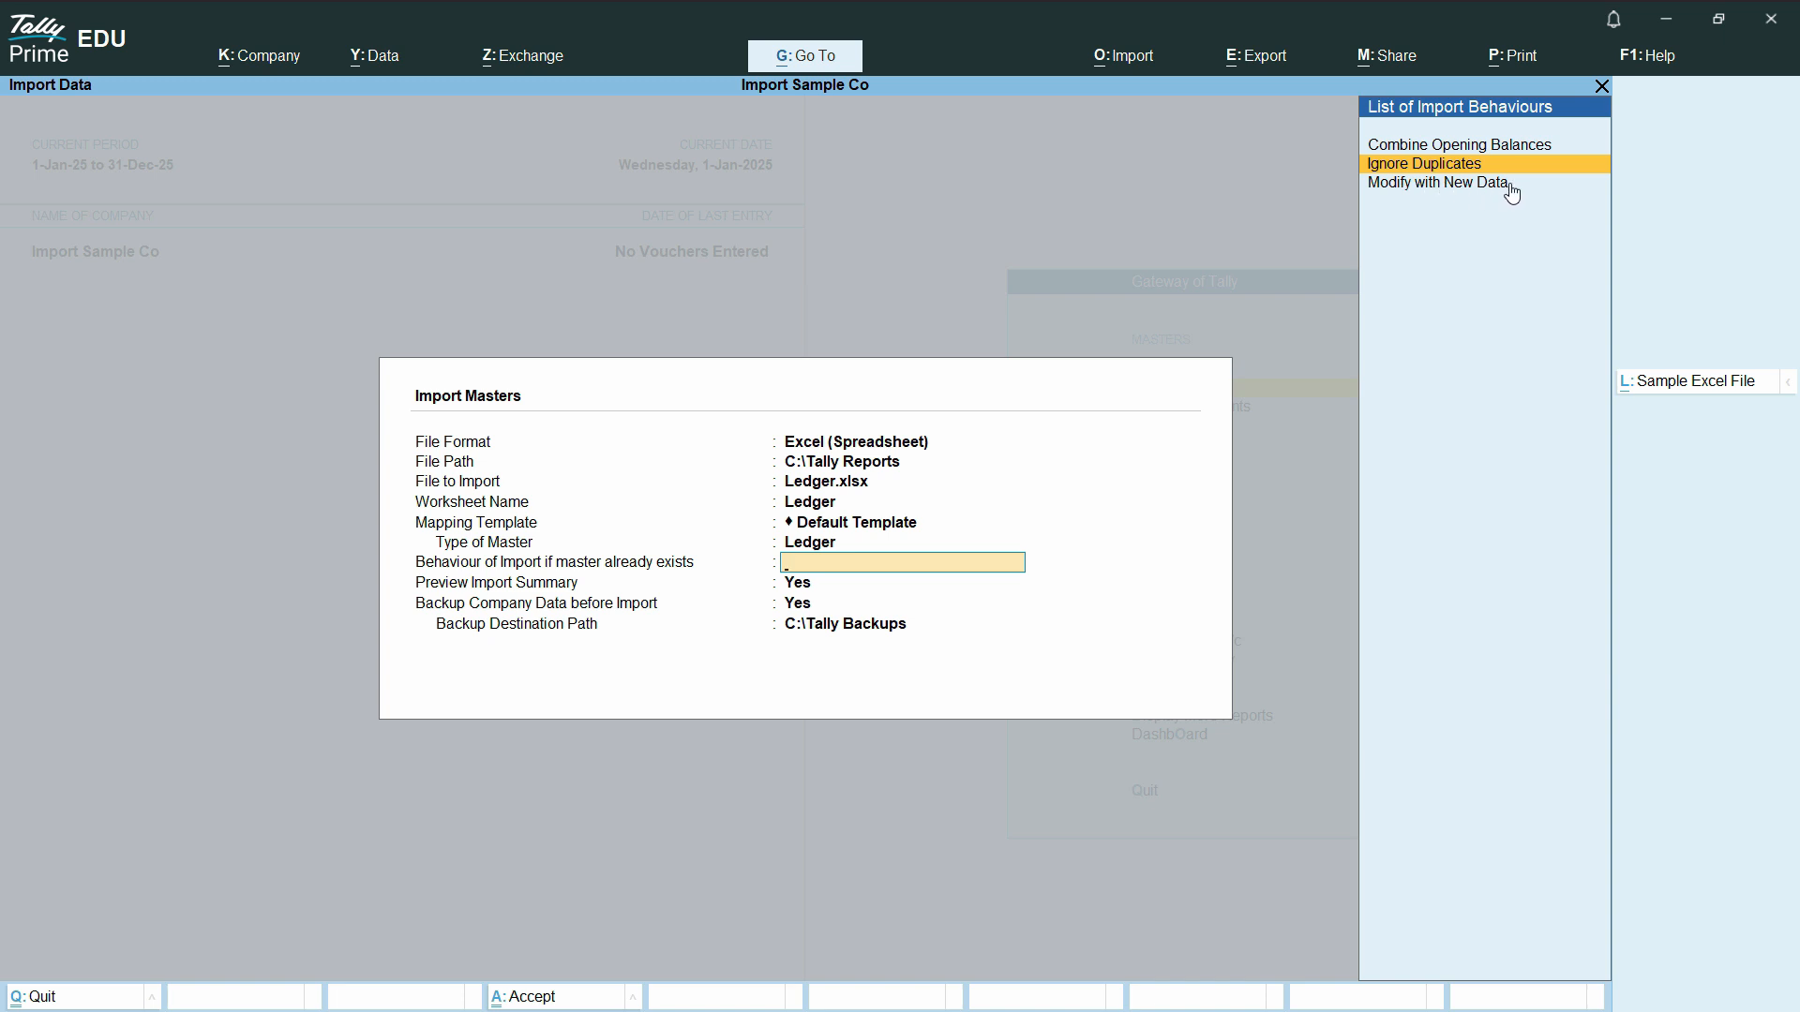
click(1467, 166)
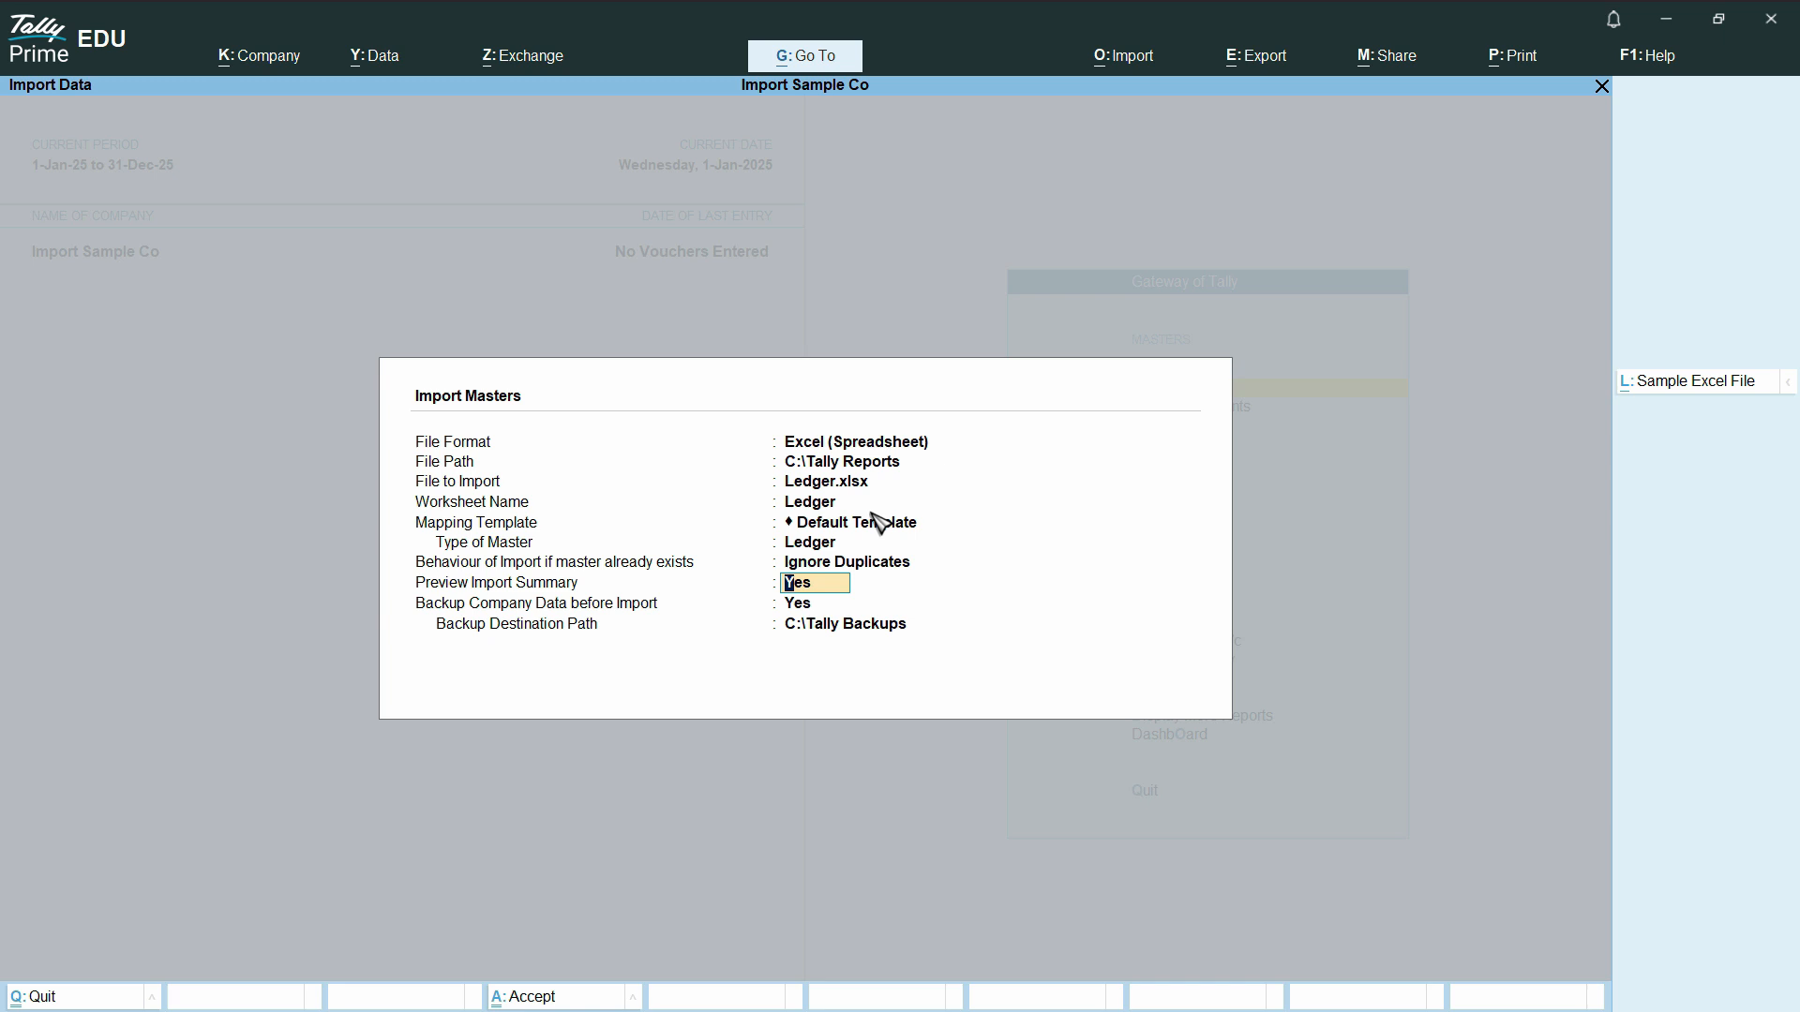
key(Return)
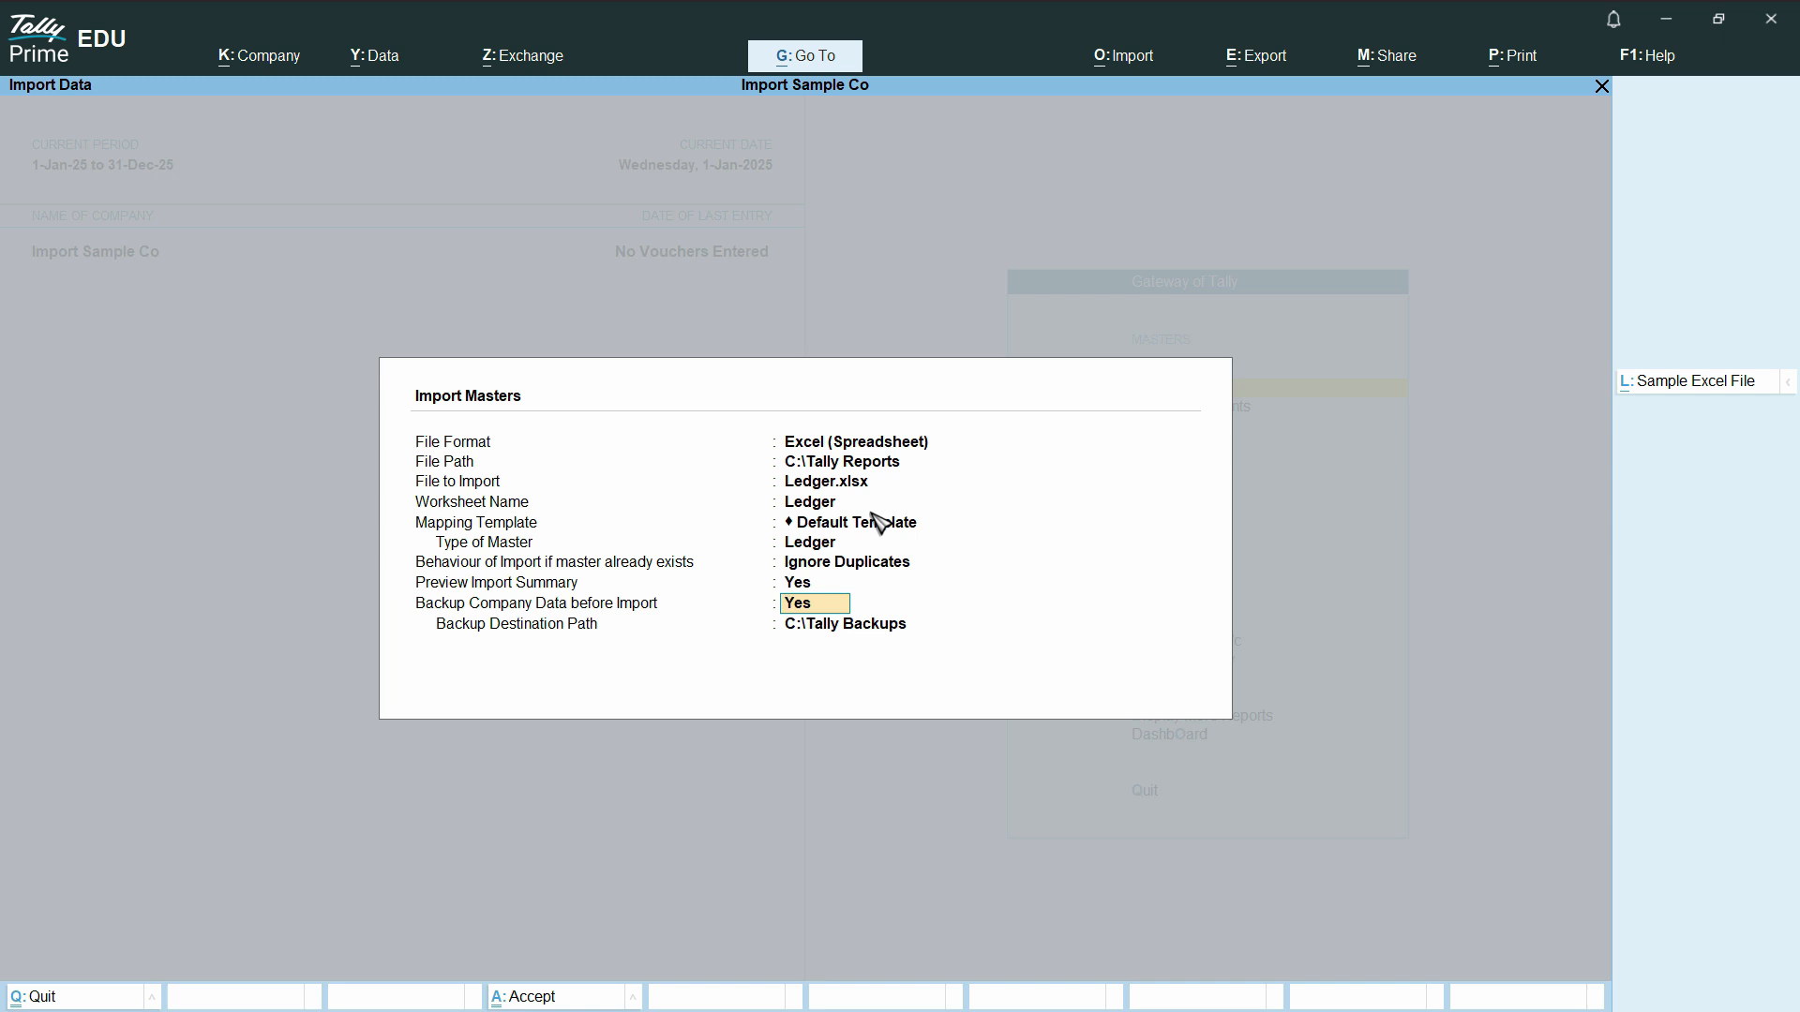
key(Return)
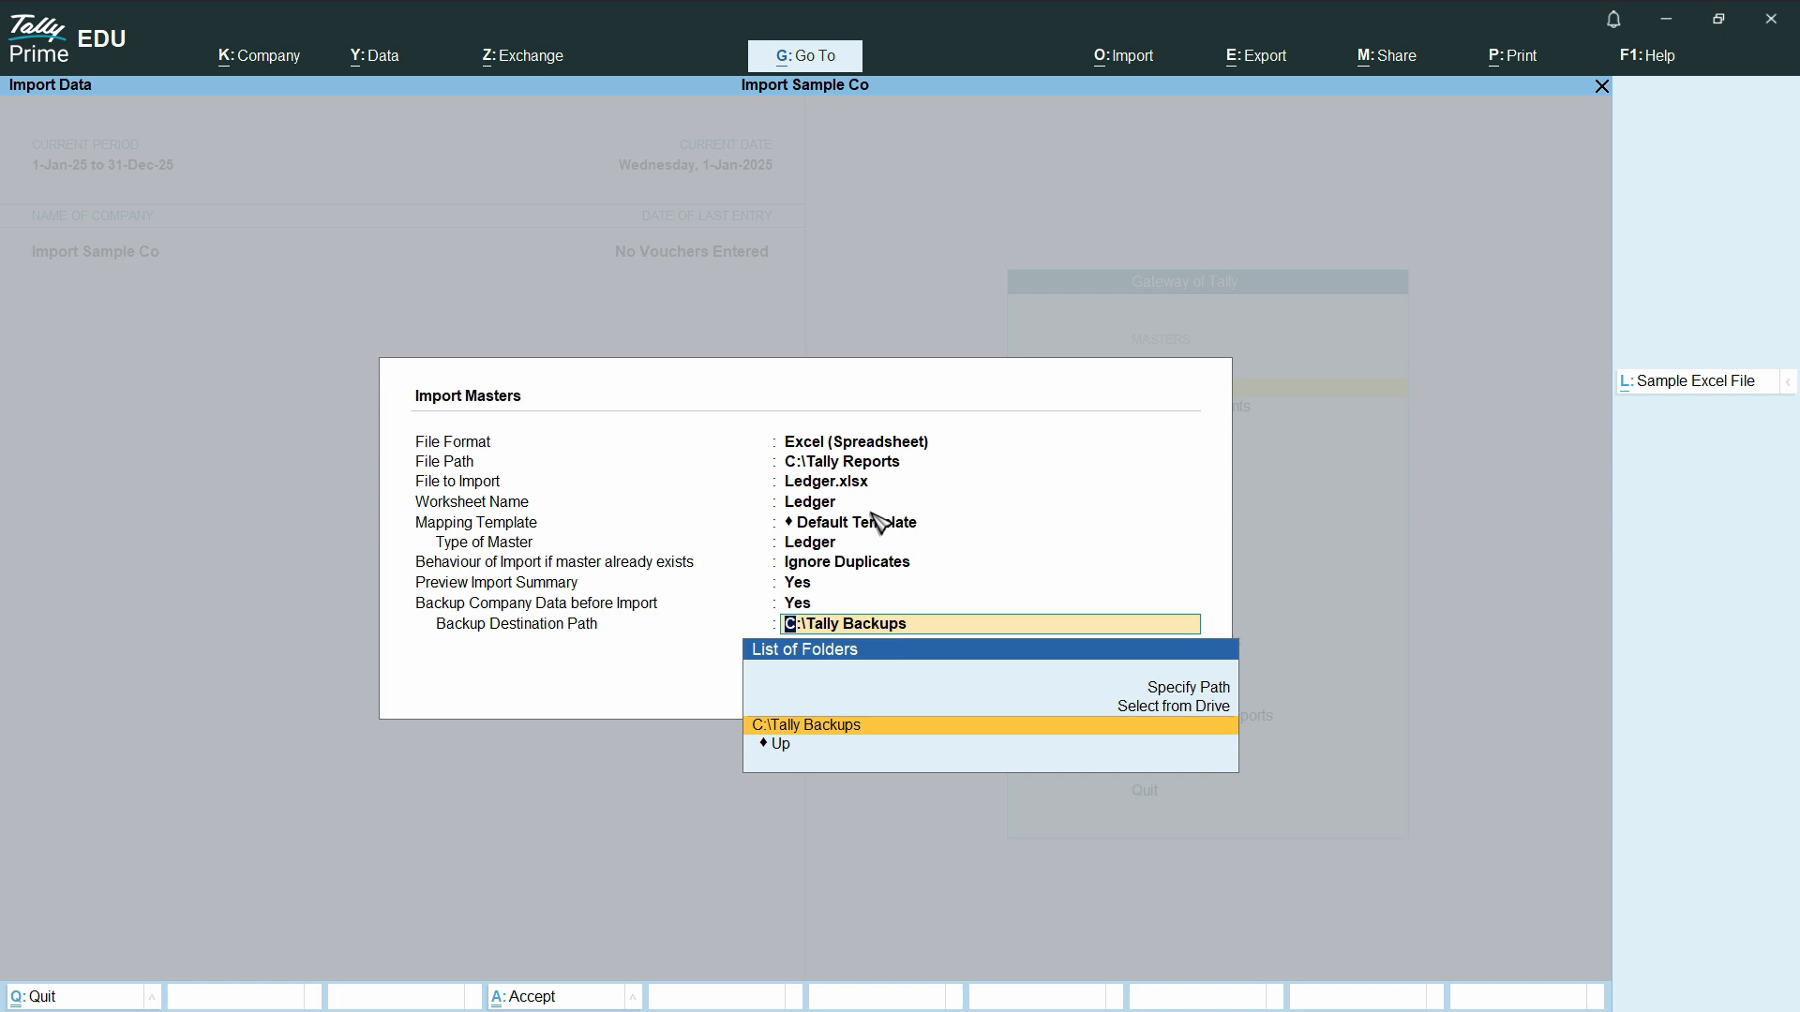
key(Return)
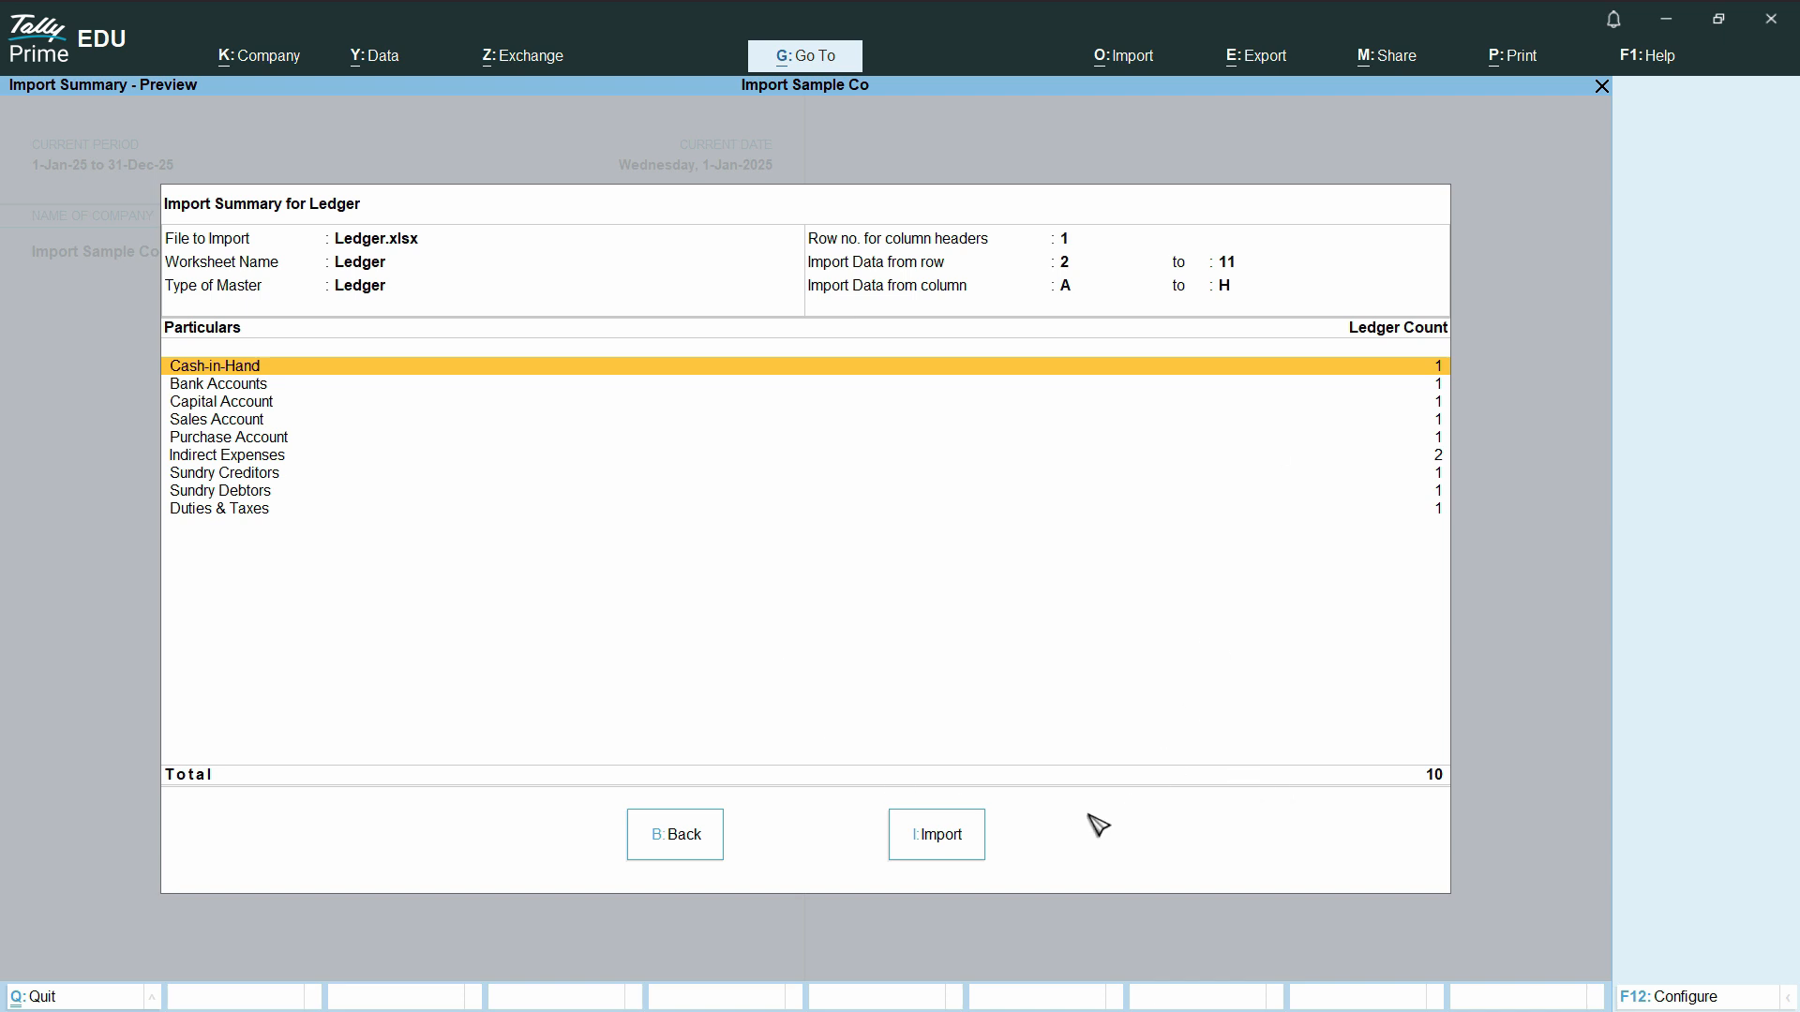
click(975, 842)
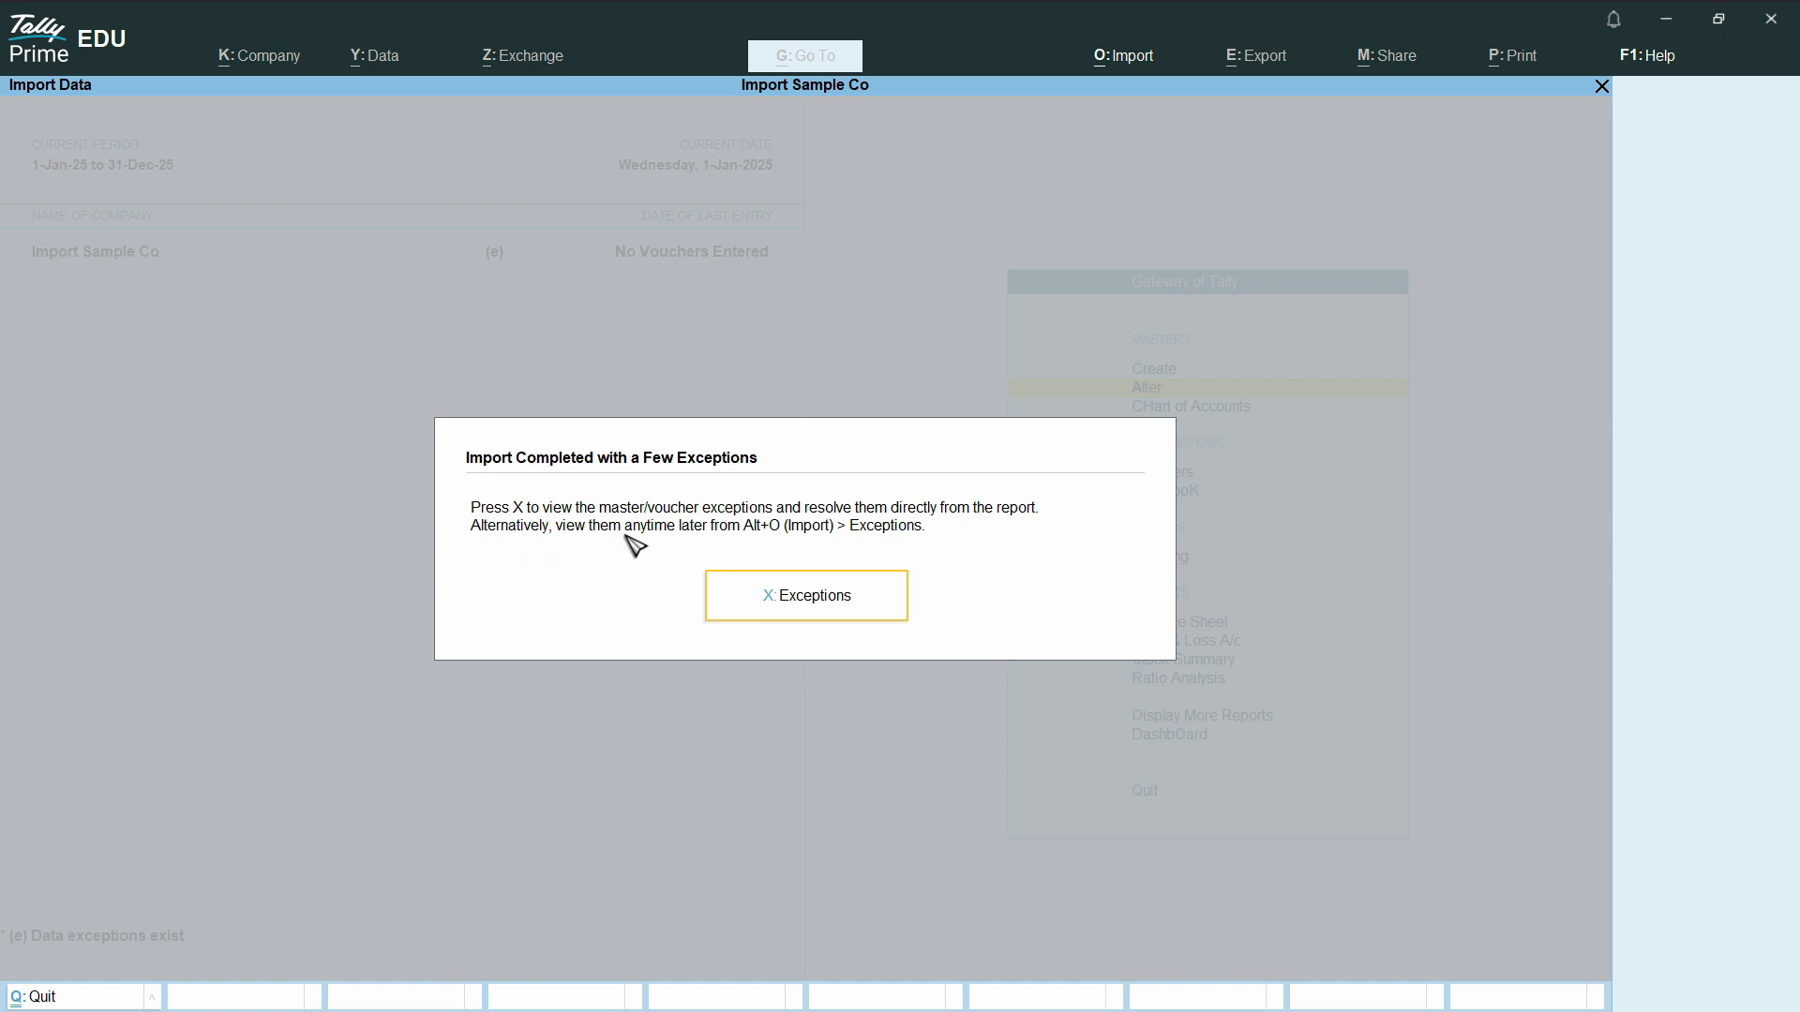
- Drill into the import exceptions down to the names of the missing referenced groups, and return to the Gateway of Tally
click(807, 605)
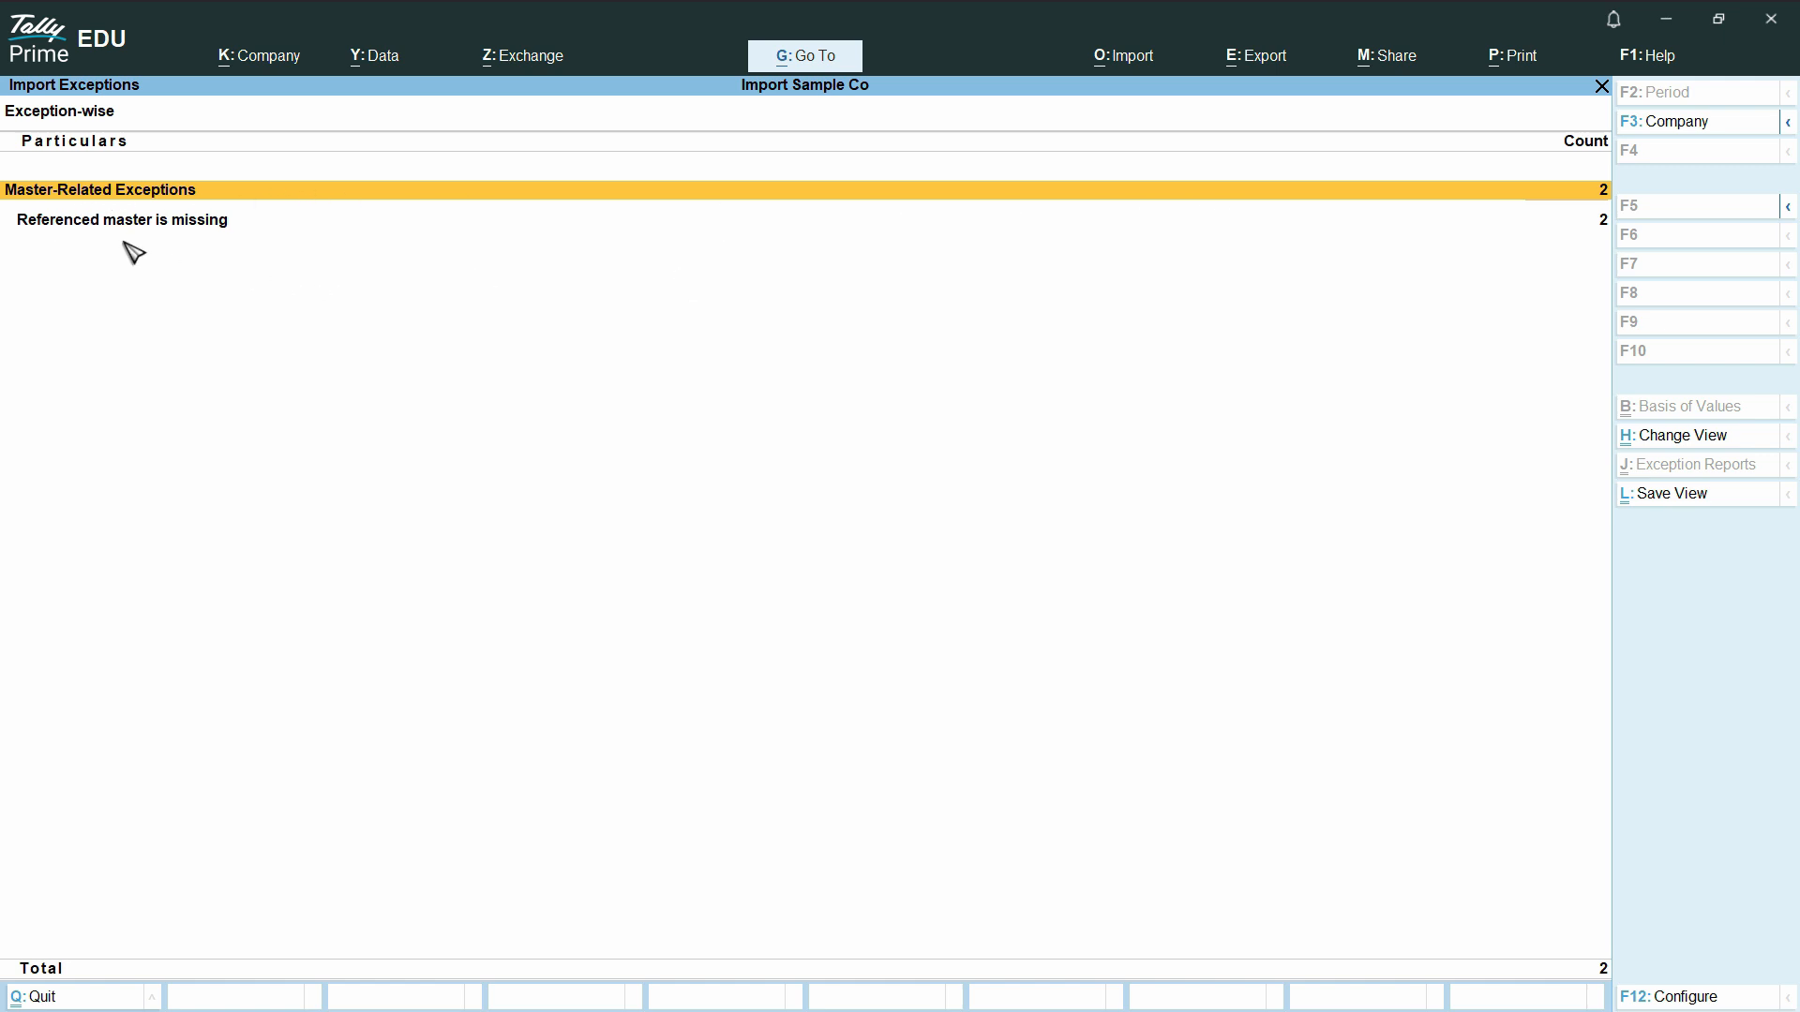
click(170, 191)
click(212, 200)
click(185, 225)
click(65, 246)
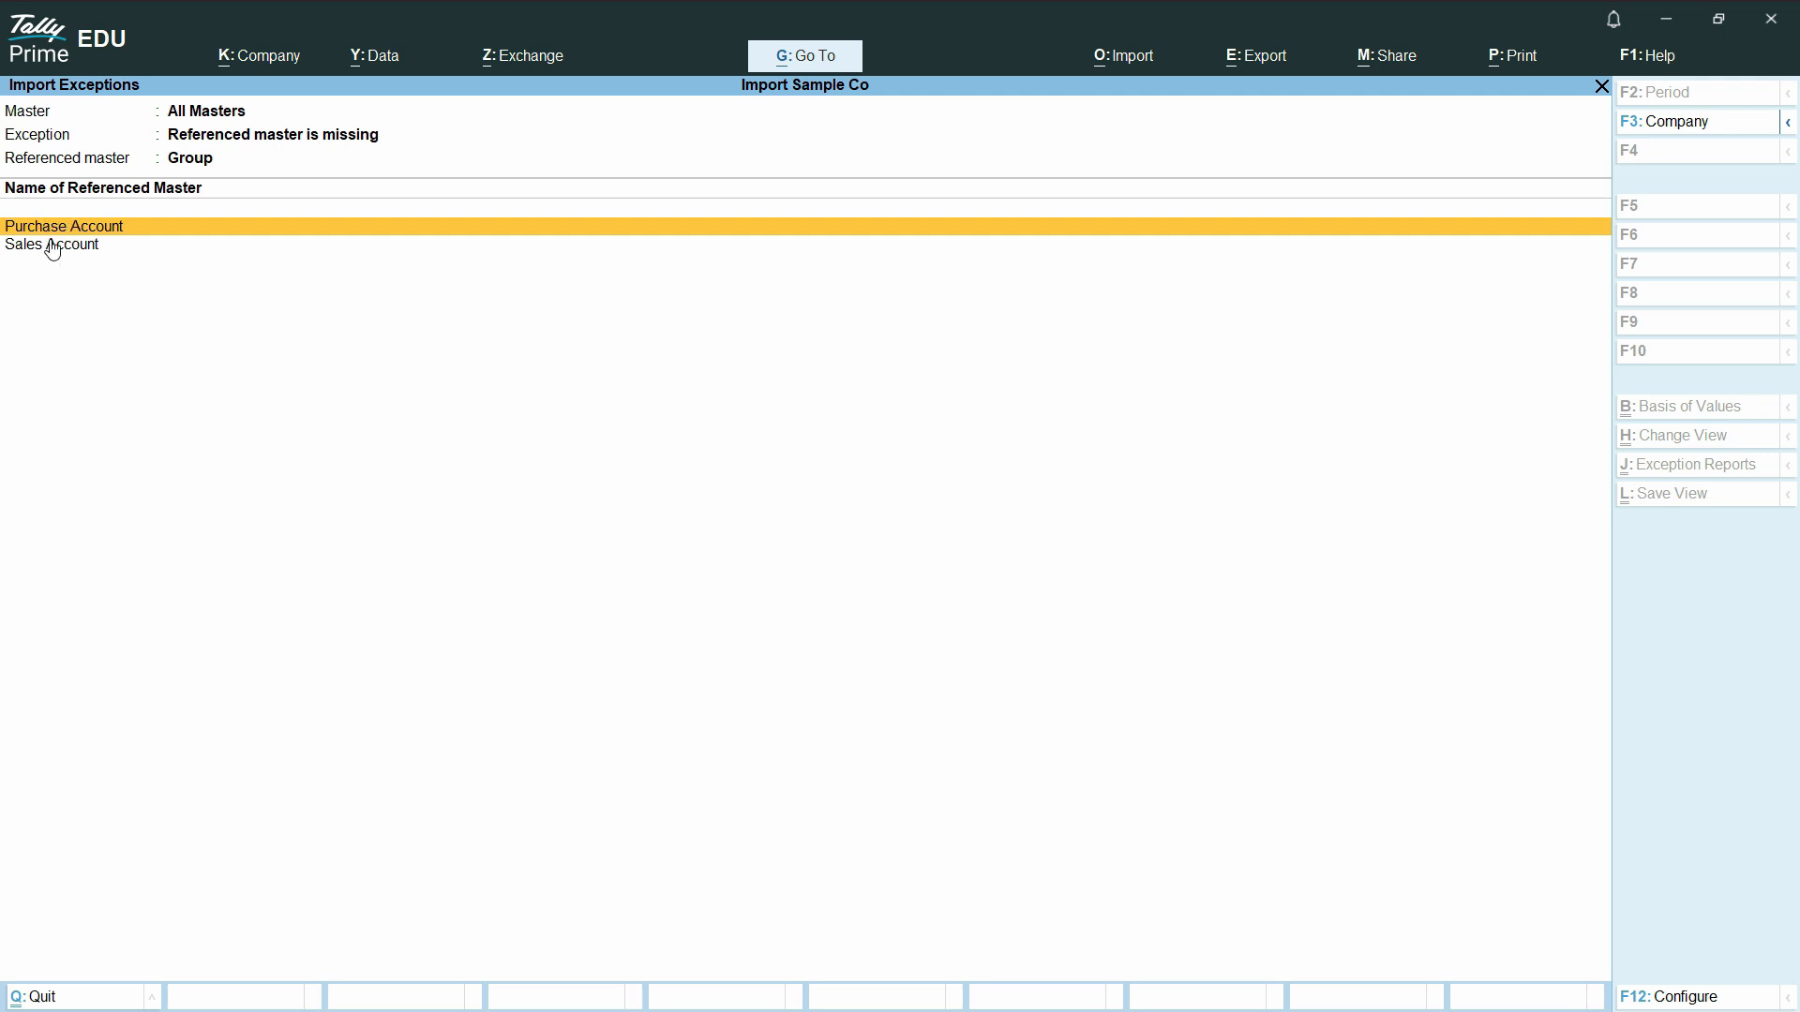
key(Escape)
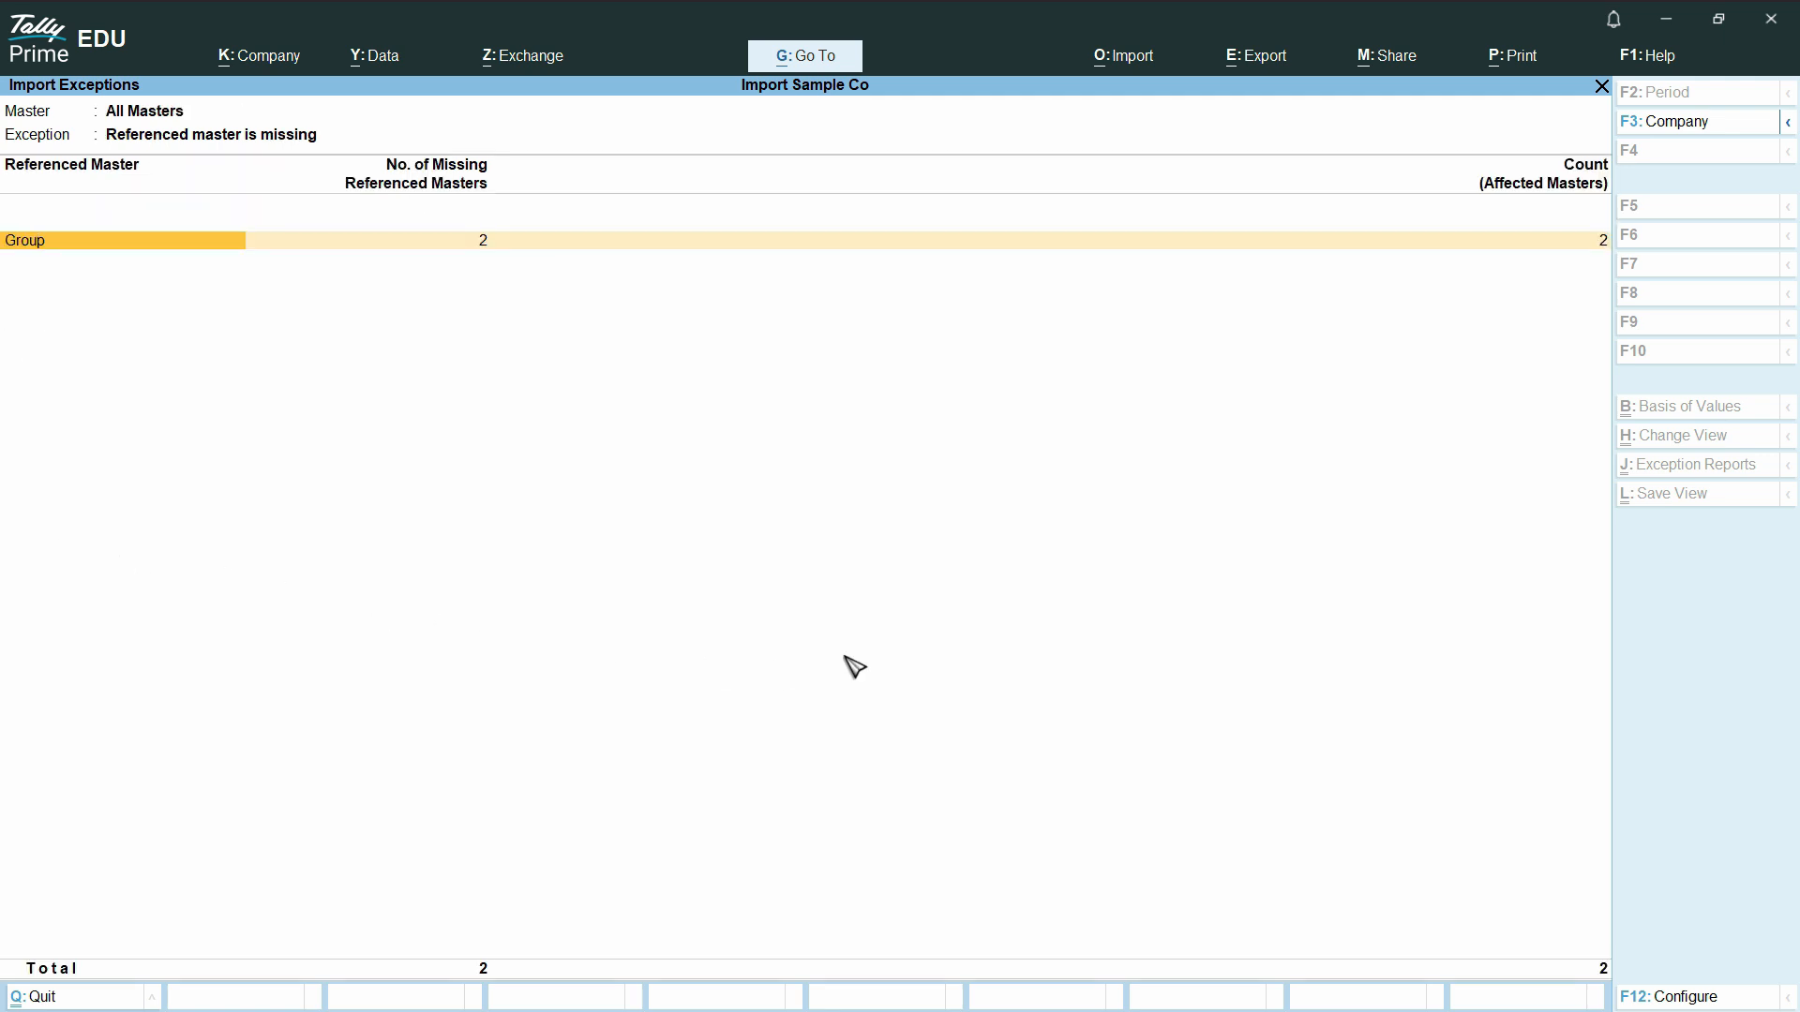
key(Escape)
key(Escape)
key(Escape)
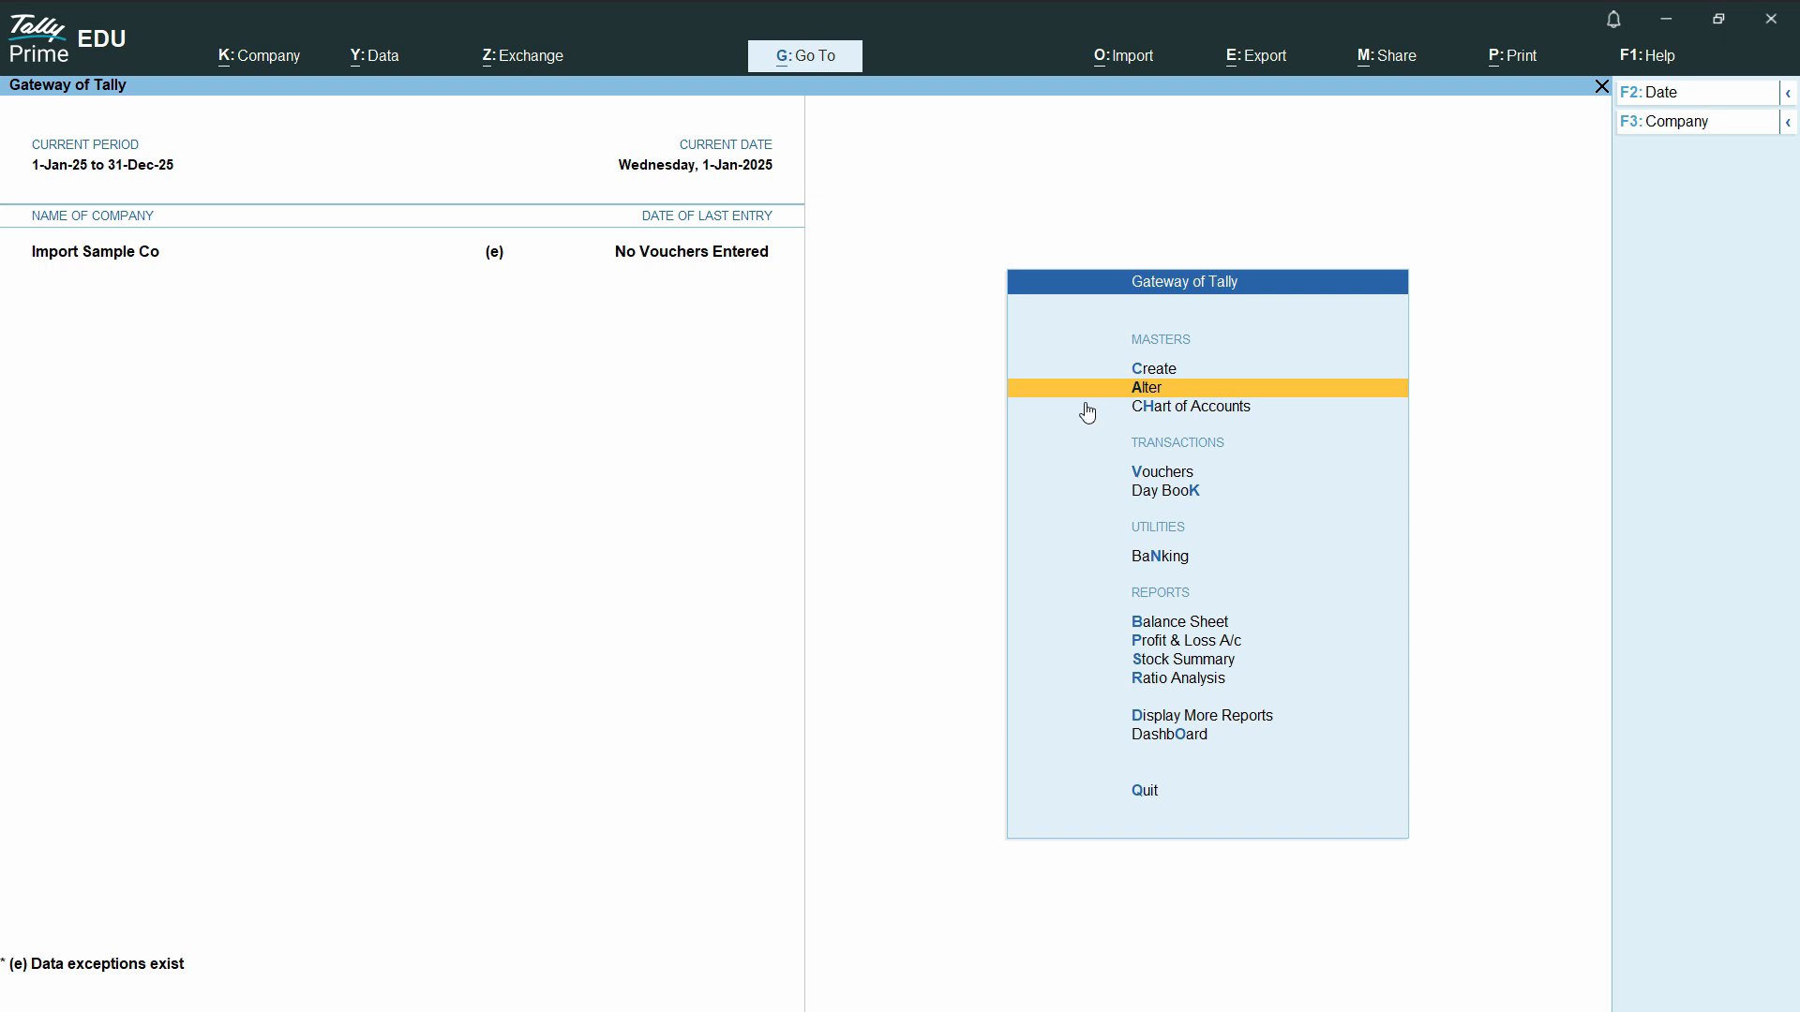
- Open the imported ABC Traders and Axis Bank A/c ledgers to check their group, address and opening balance, and quit without changes
click(1162, 391)
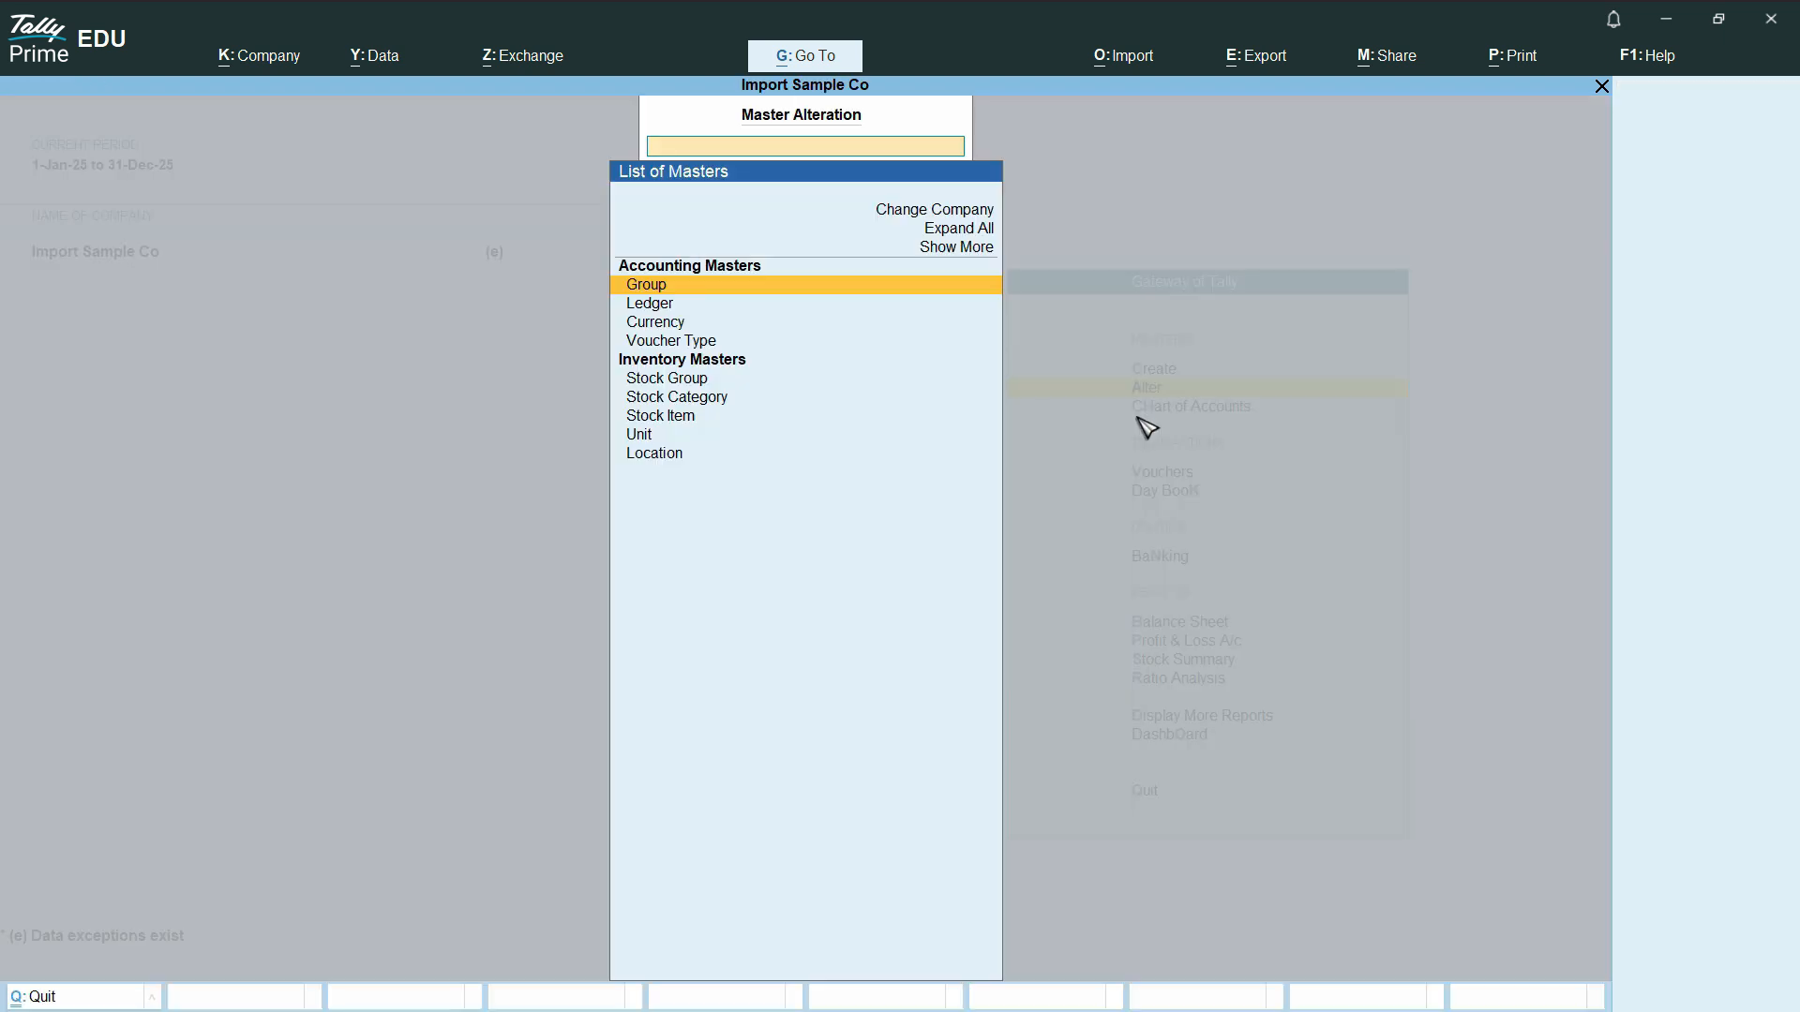
click(641, 305)
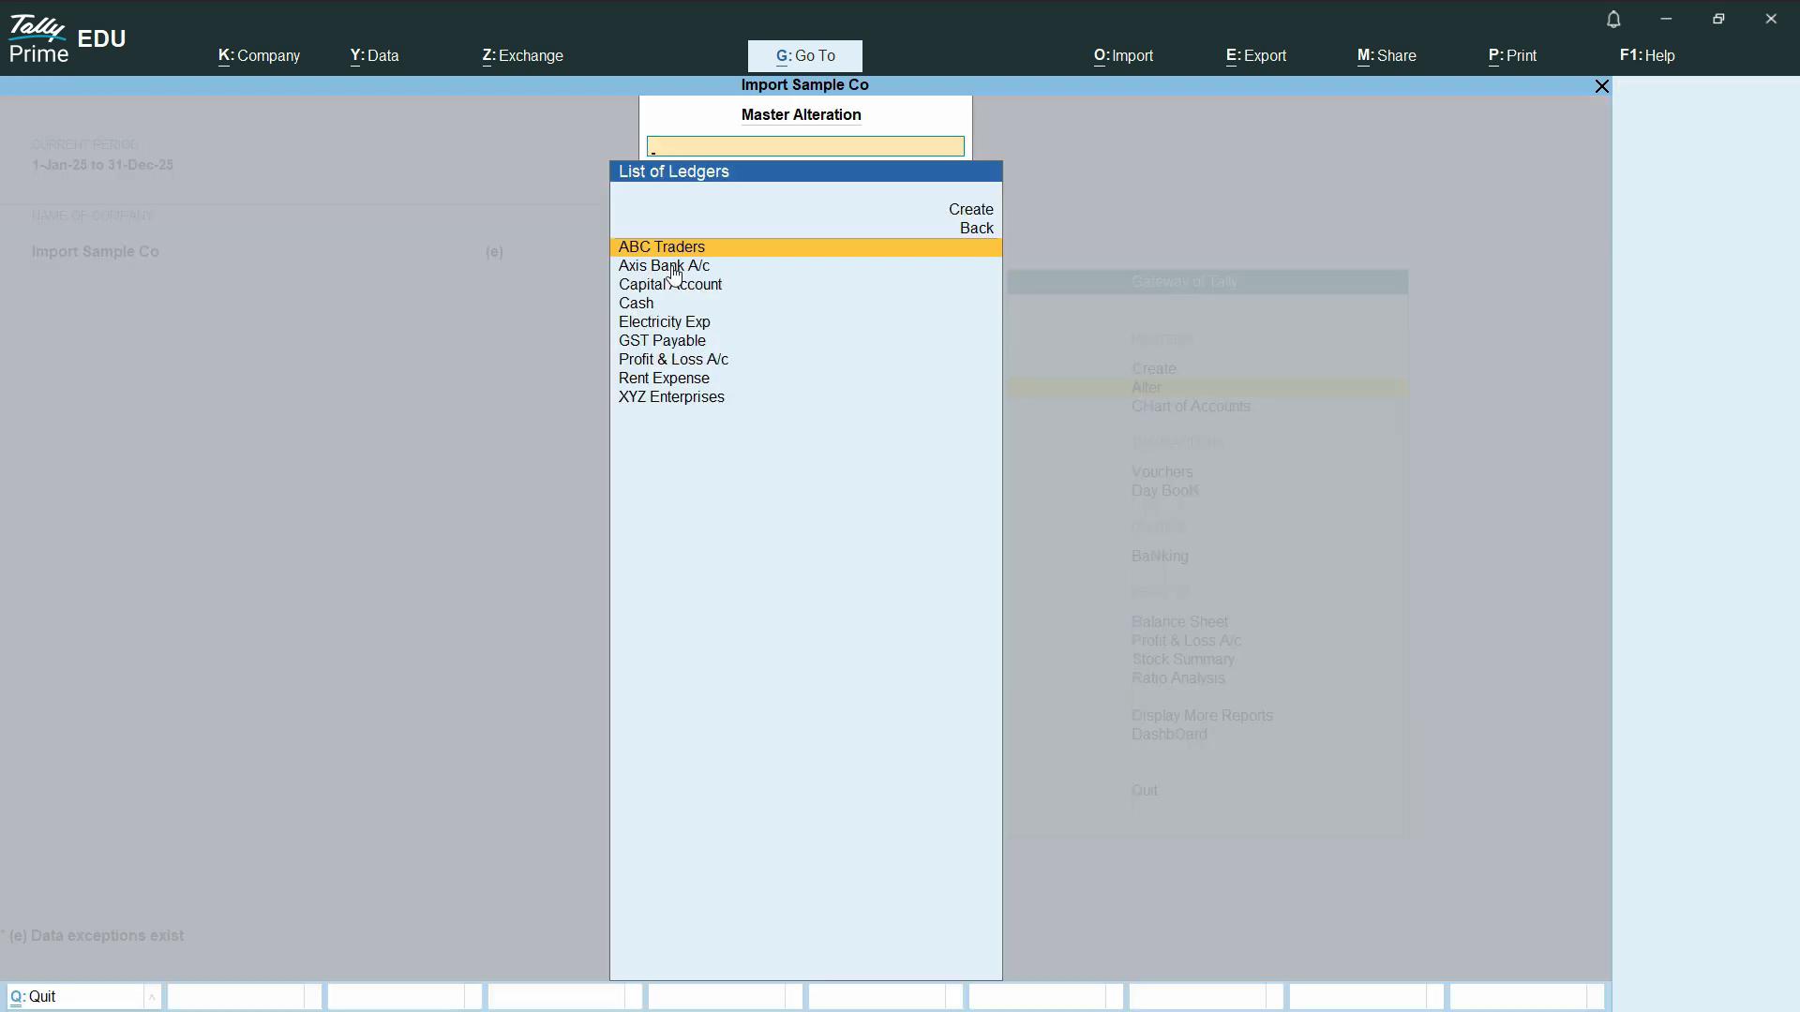
key(Return)
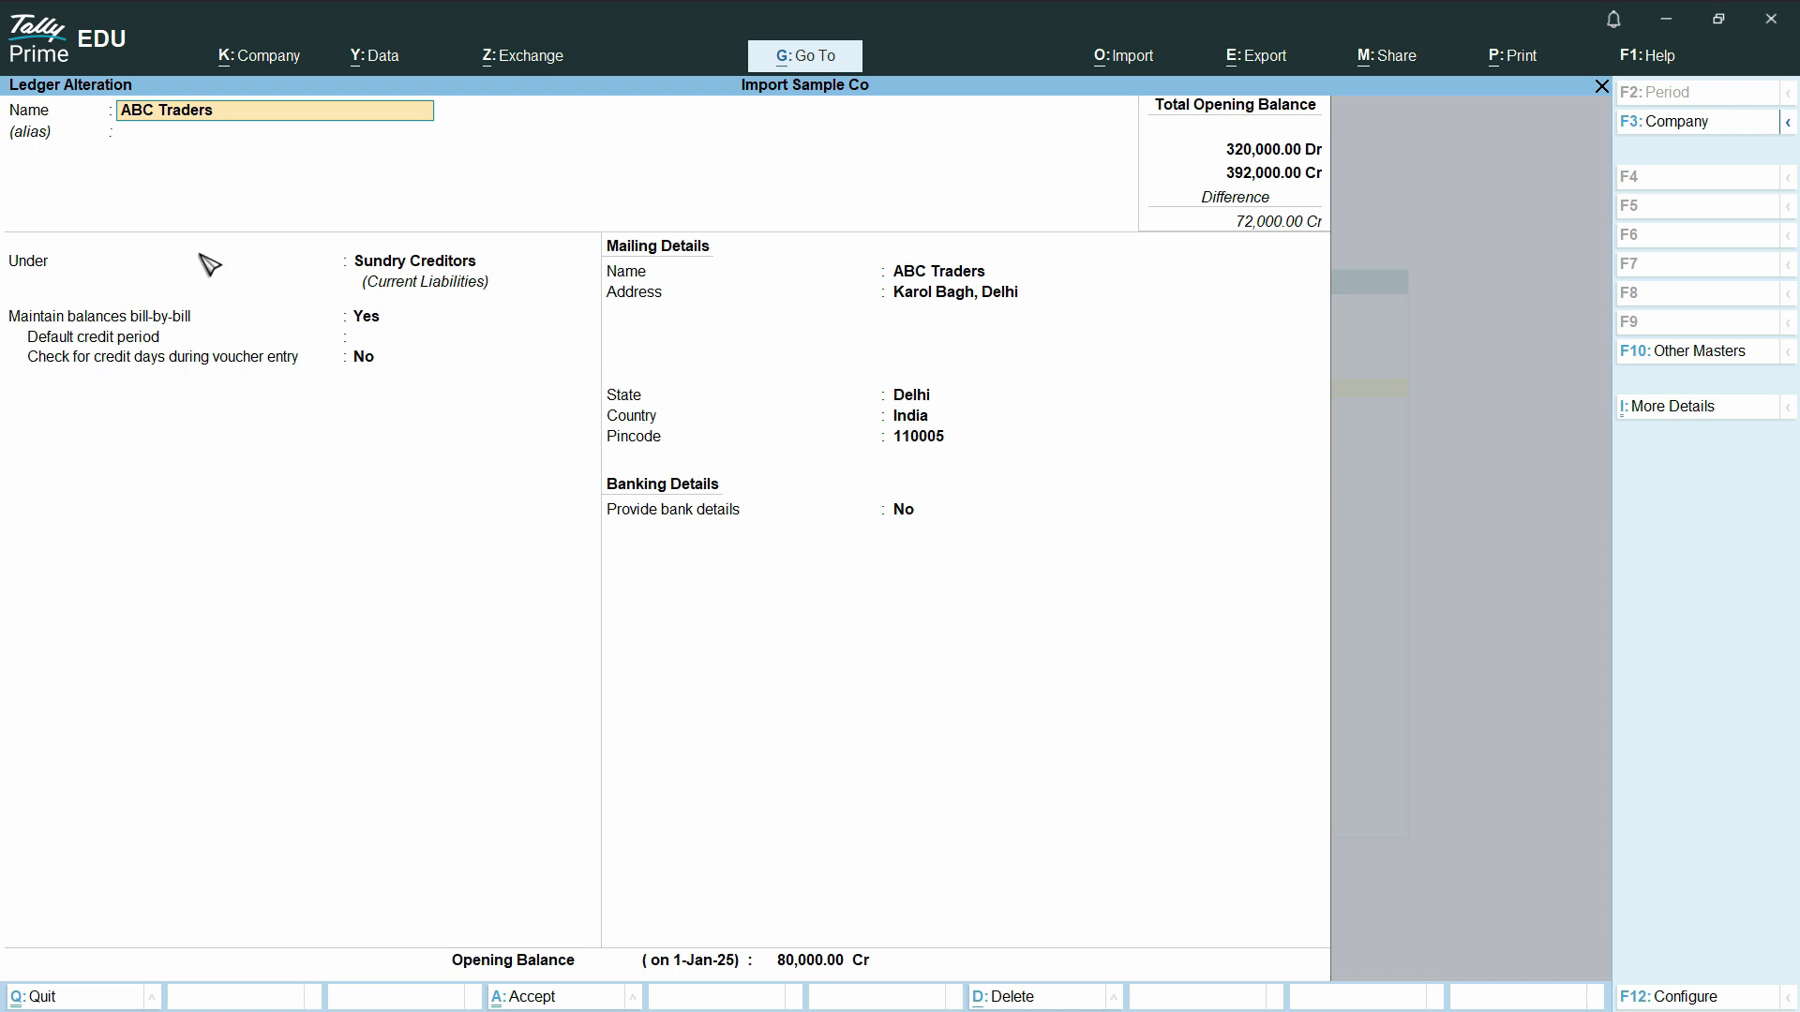
key(Escape)
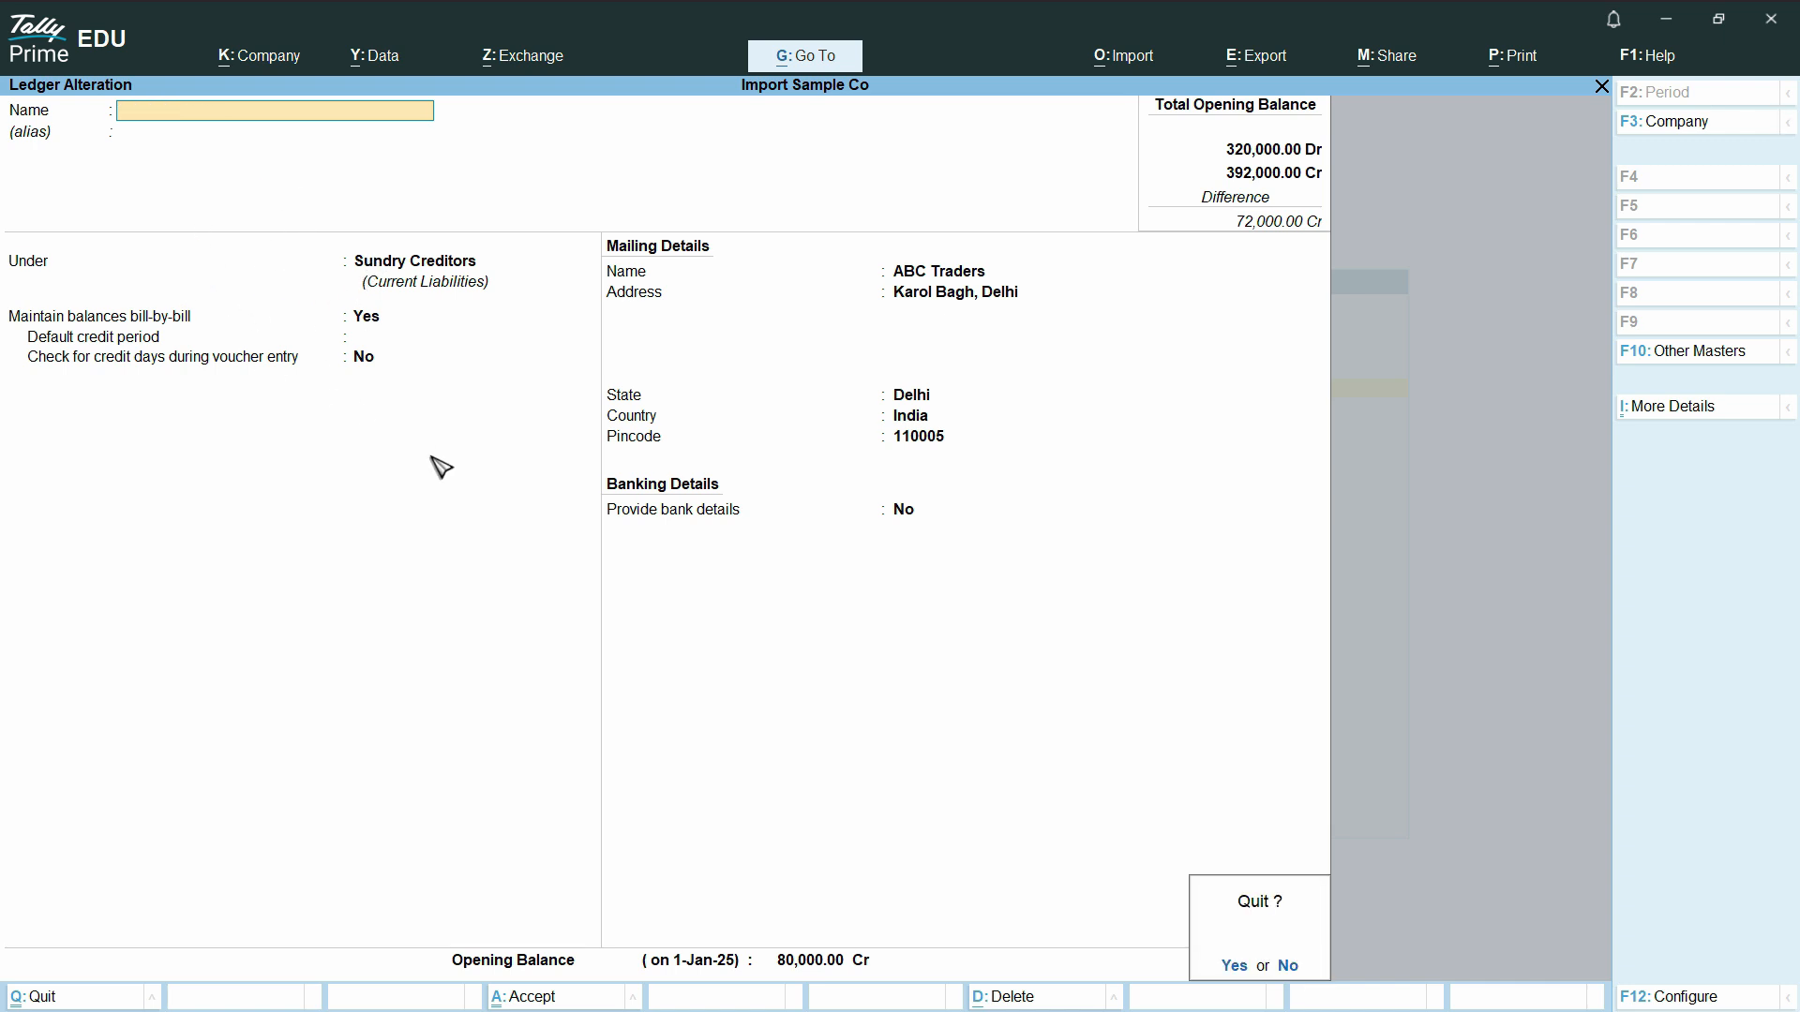
key(y)
click(692, 270)
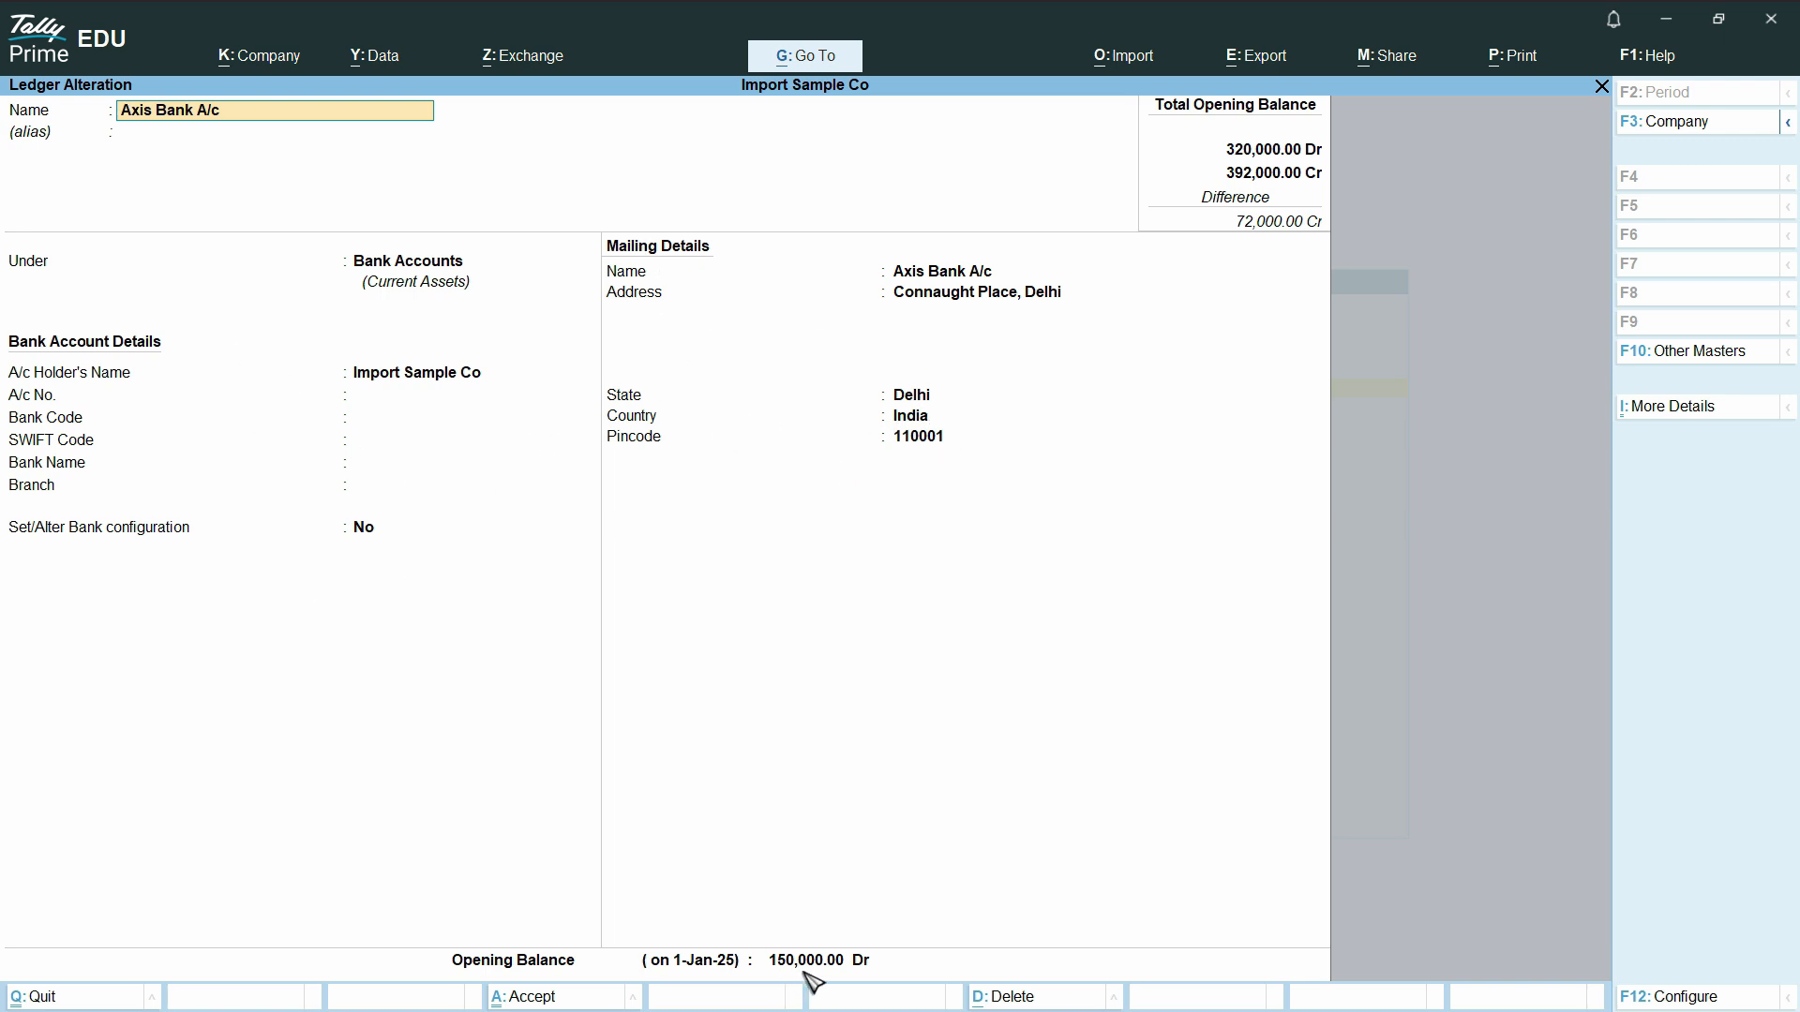
key(ctrl)
key(Escape)
key(y)
key(Escape)
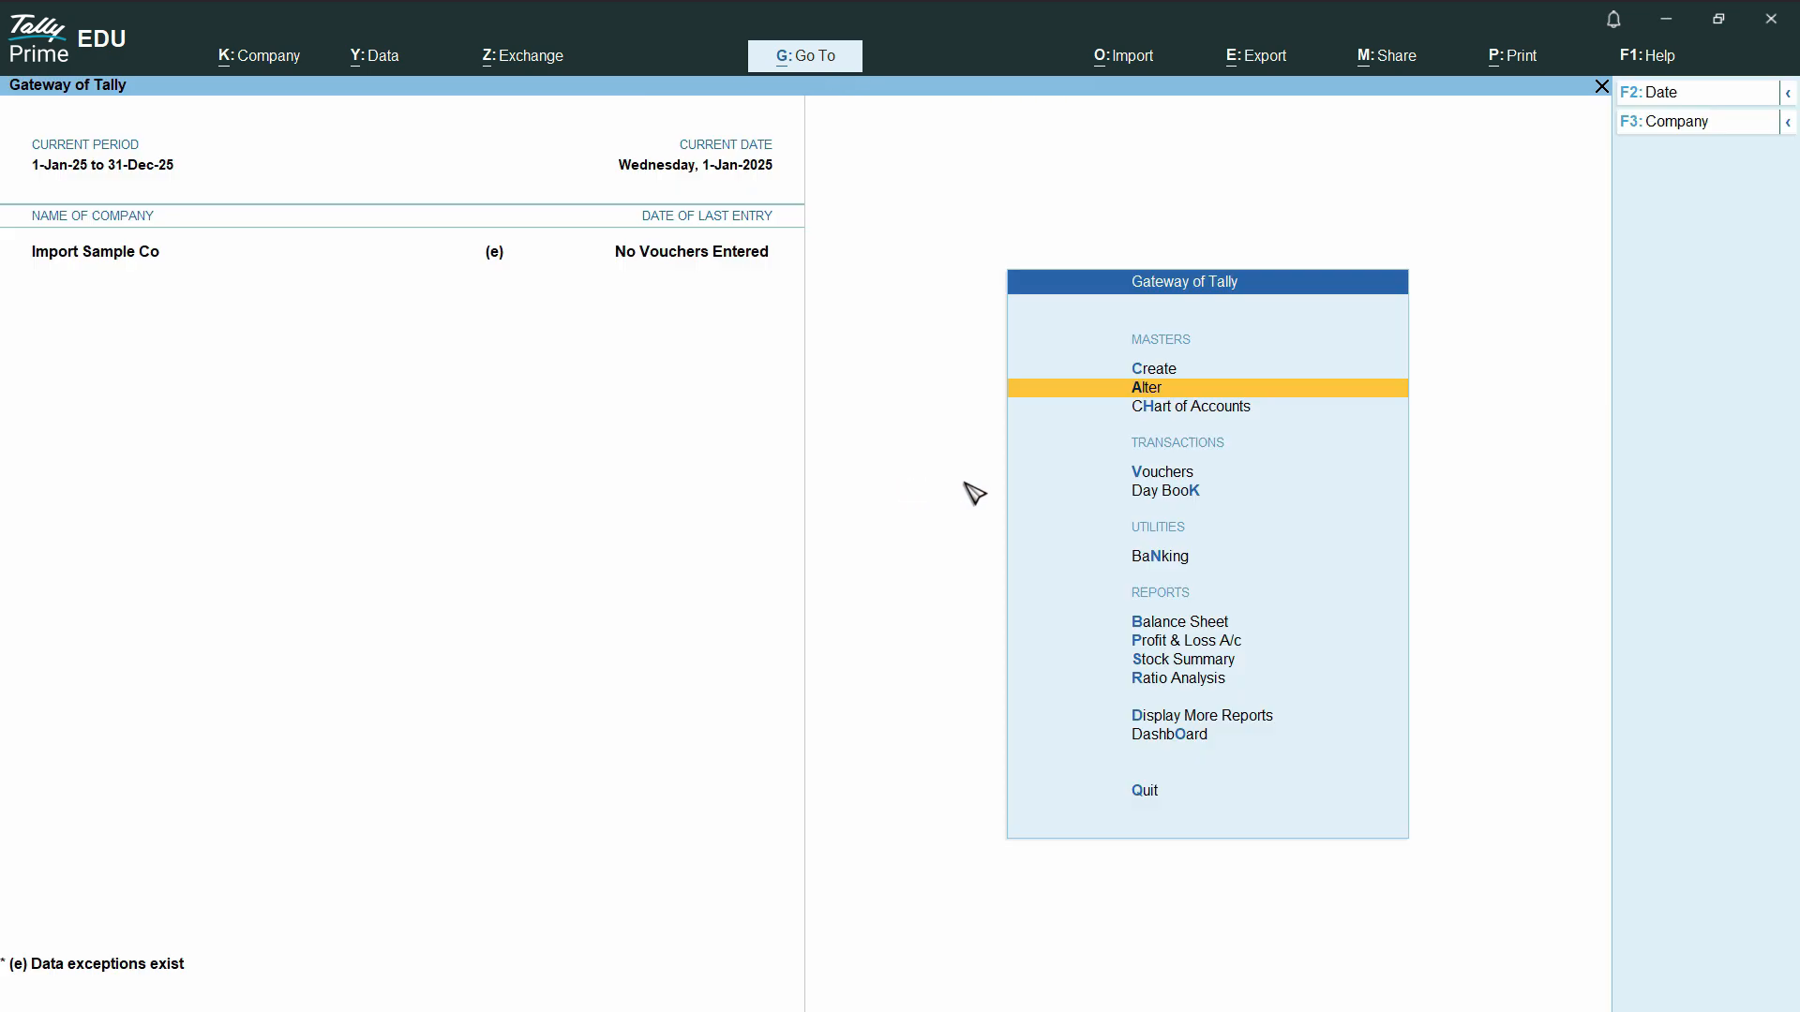
- Open the Chart of Accounts for ledgers and switch it to Ledger View to examine each ledger's group and opening balance
click(1183, 409)
click(716, 287)
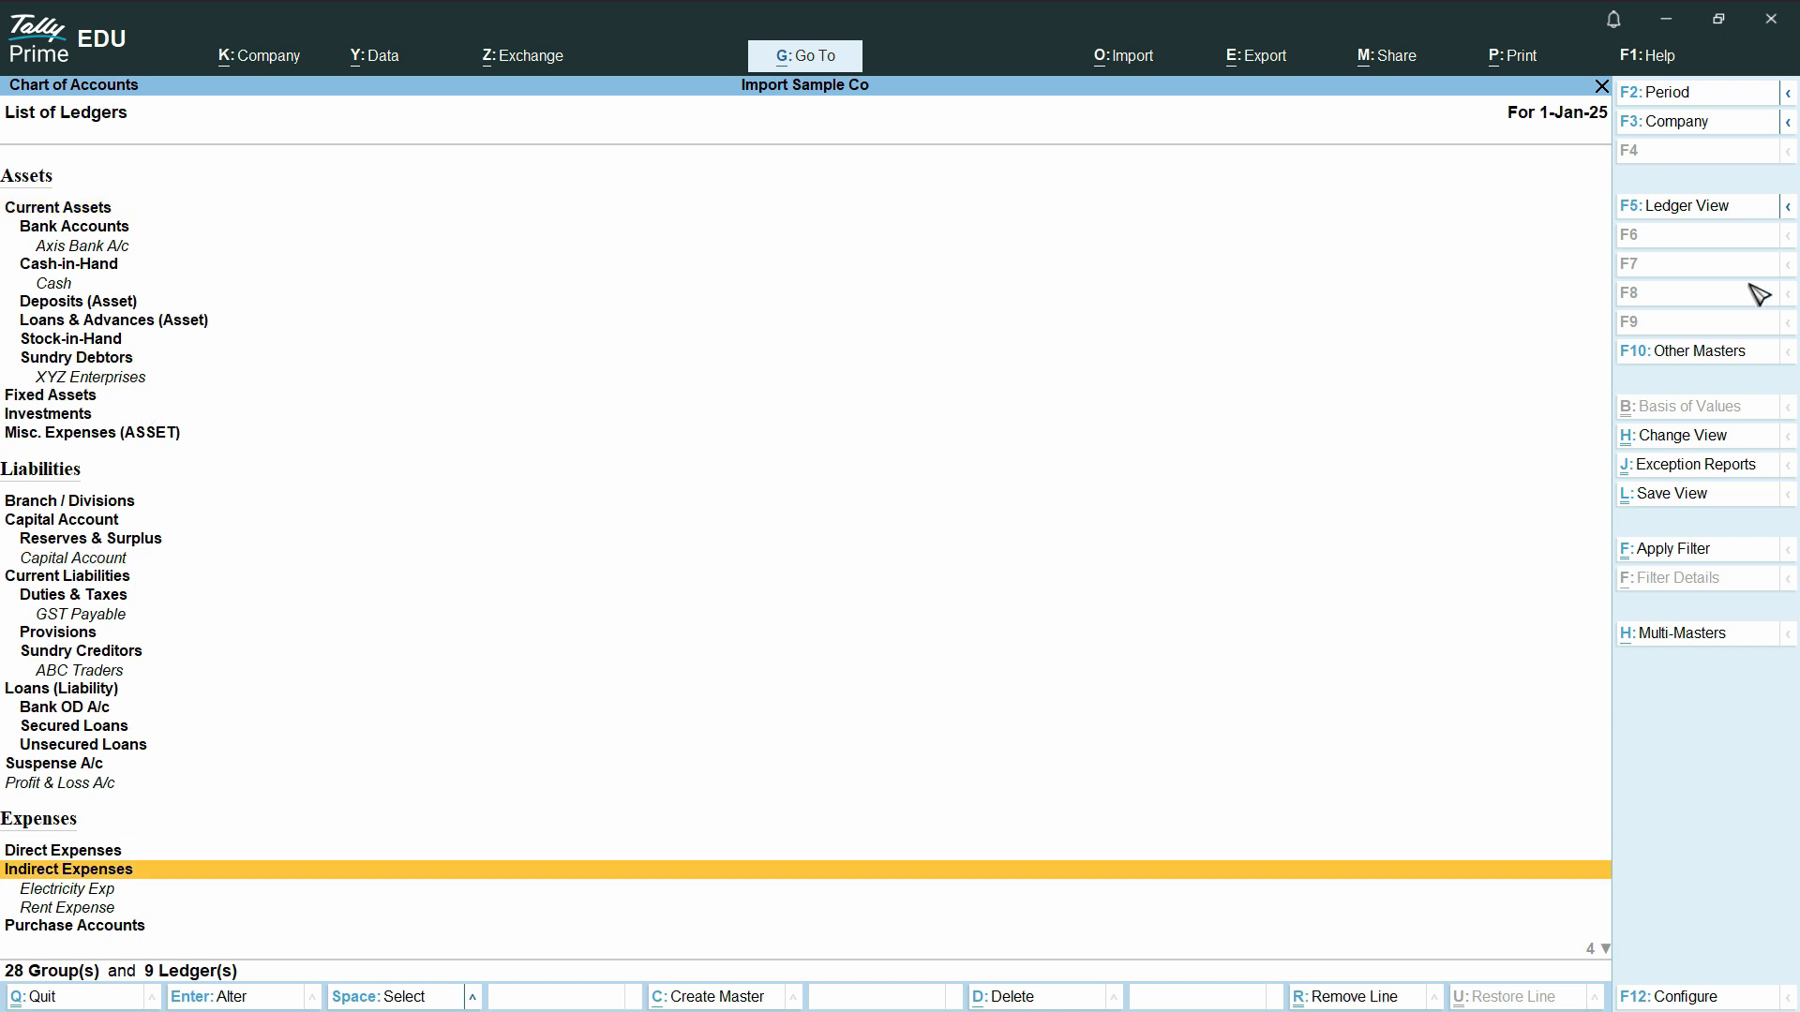
click(1690, 208)
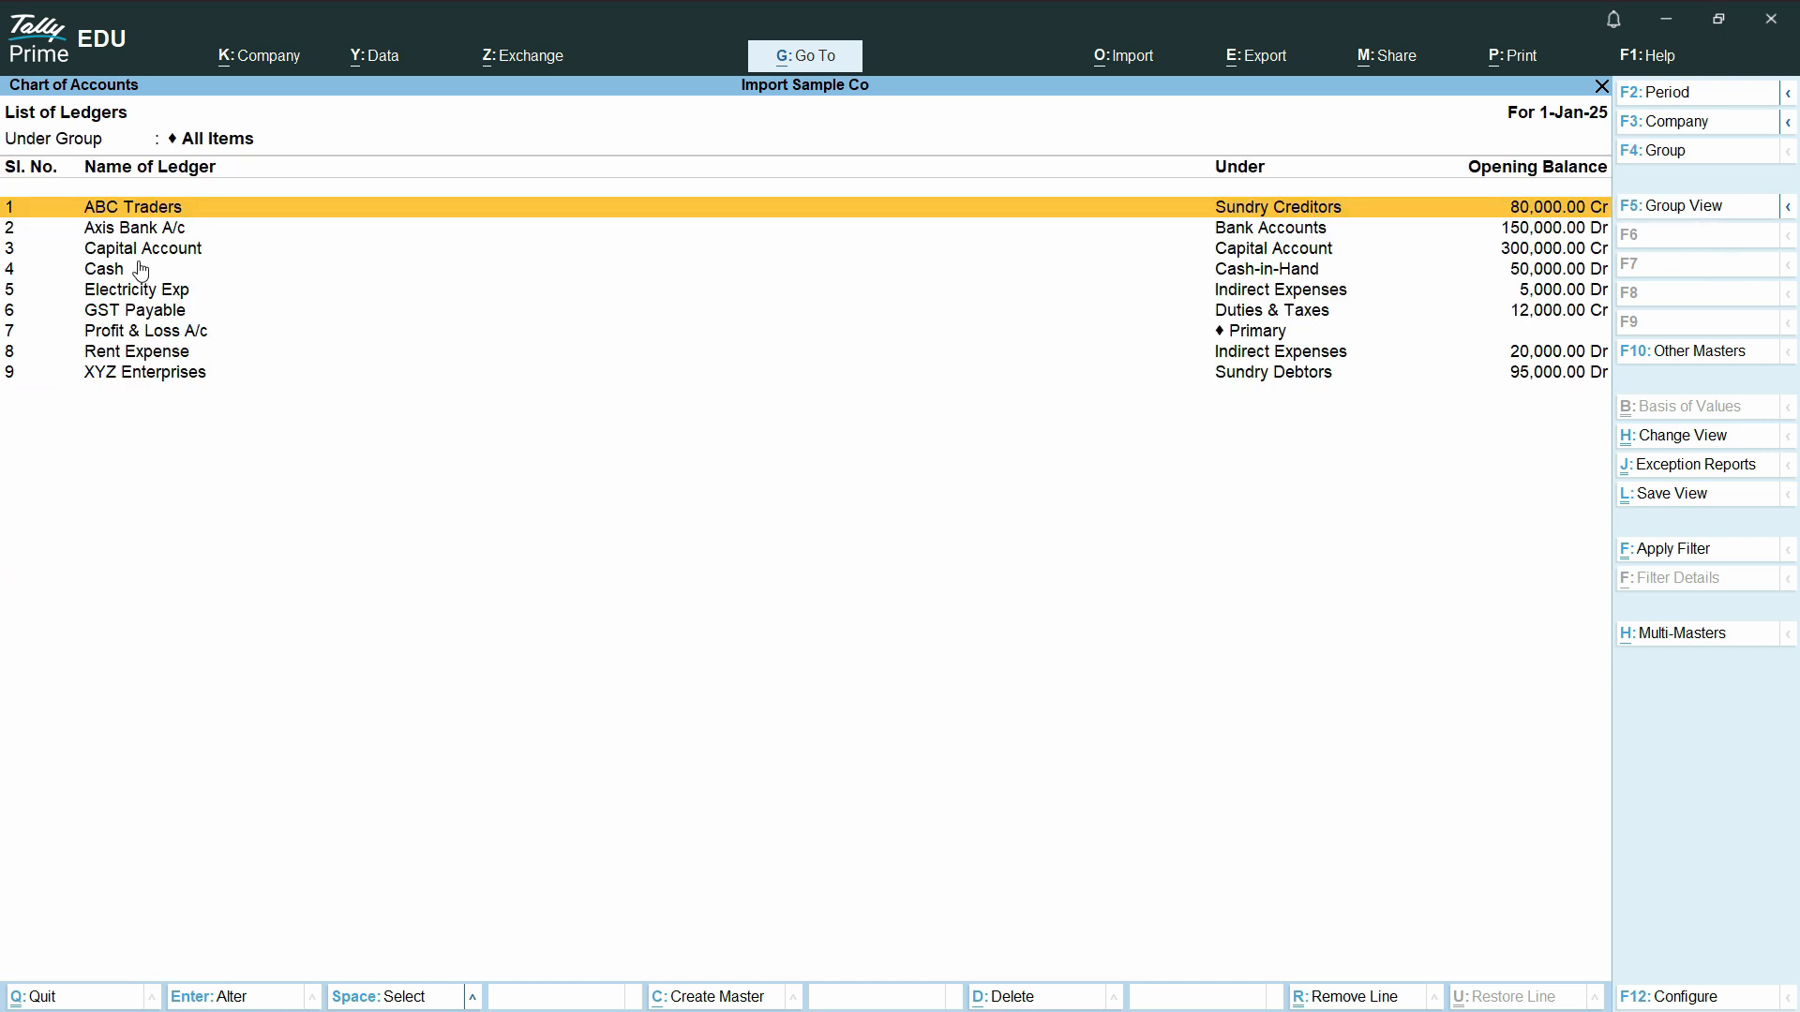